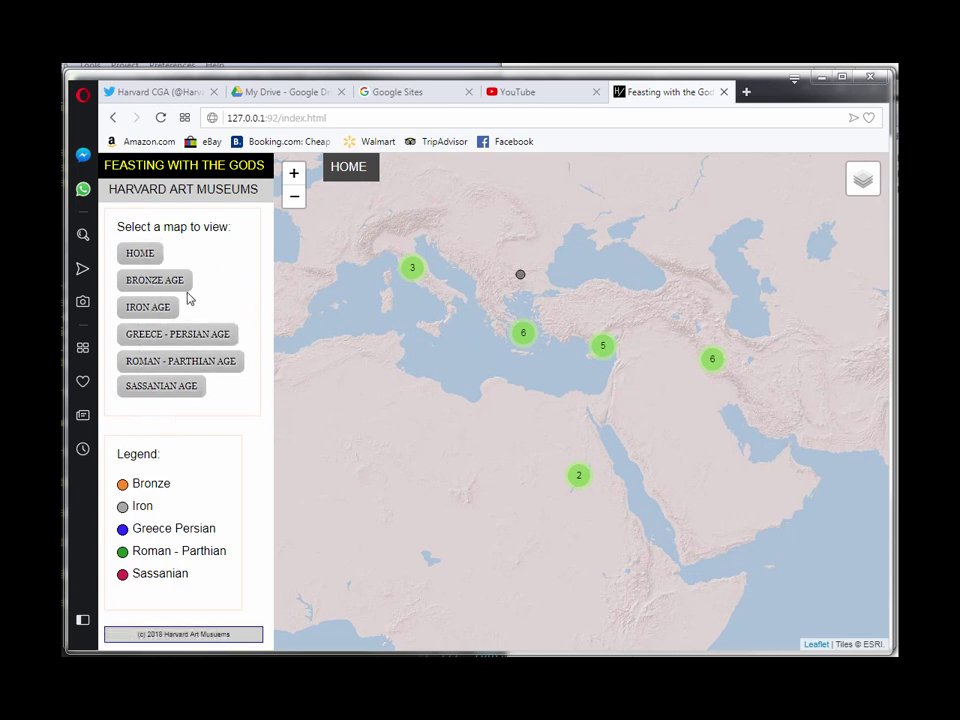
Step: Open the Greece – Persian Age map and toggle the city and region name overlays
{"action": "left_click", "coordinate": [176, 334]}
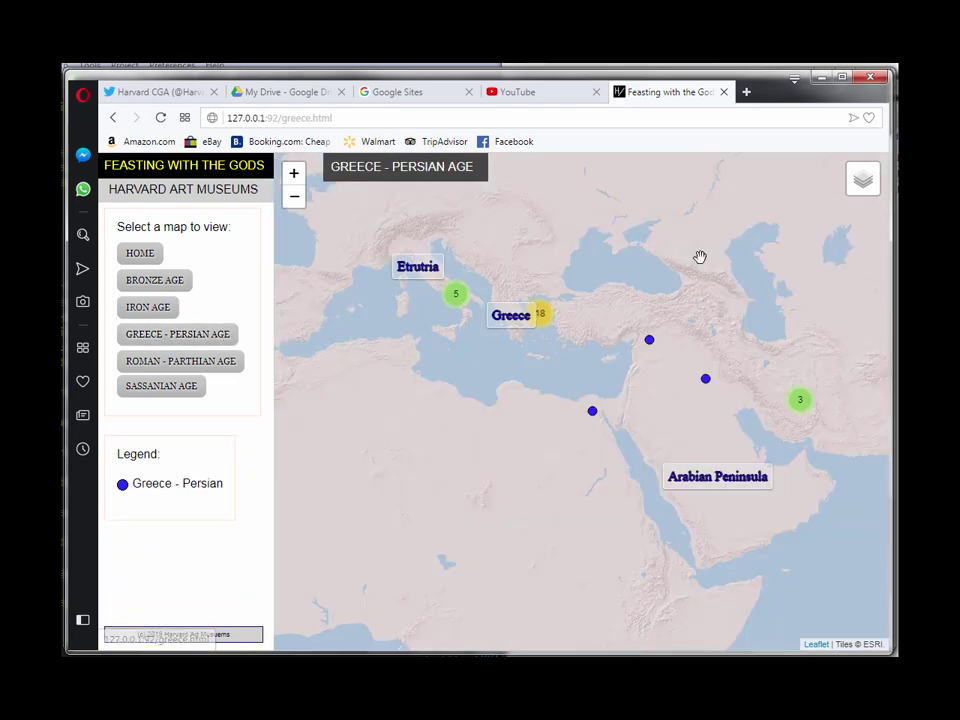
{"action": "mouse_move", "coordinate": [859, 195]}
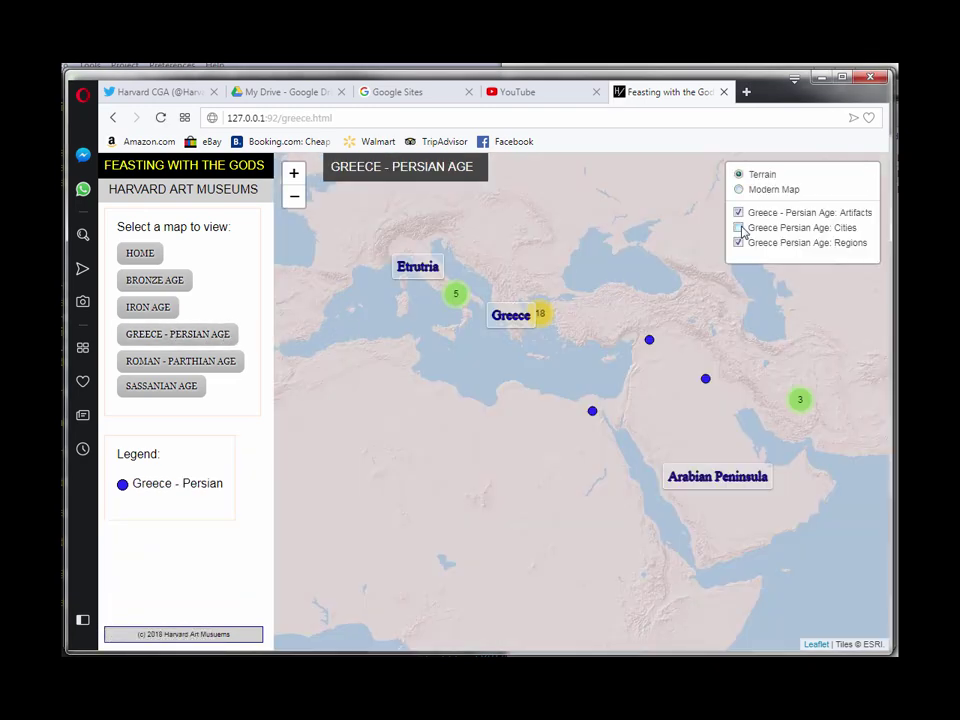
{"action": "left_click", "coordinate": [739, 228]}
{"action": "left_click", "coordinate": [739, 243]}
{"action": "left_click", "coordinate": [739, 228]}
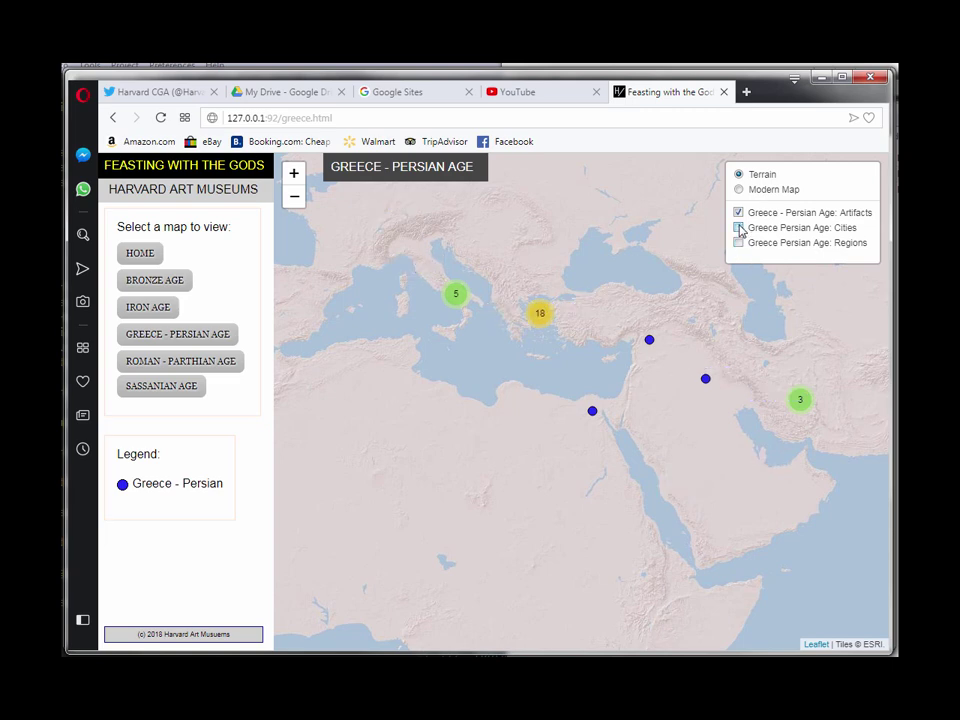
{"action": "left_click", "coordinate": [739, 228]}
{"action": "left_click", "coordinate": [739, 243]}
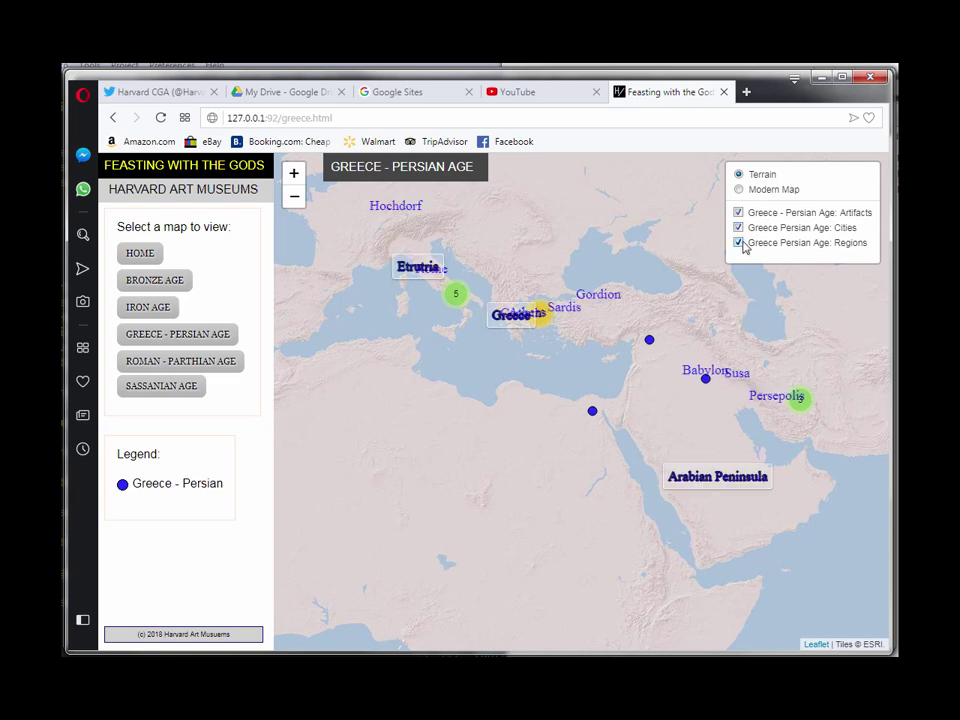
Step: Open the Sassanian Age map, view an artifact popup and its full image, then switch to Calc
{"action": "left_click", "coordinate": [163, 390]}
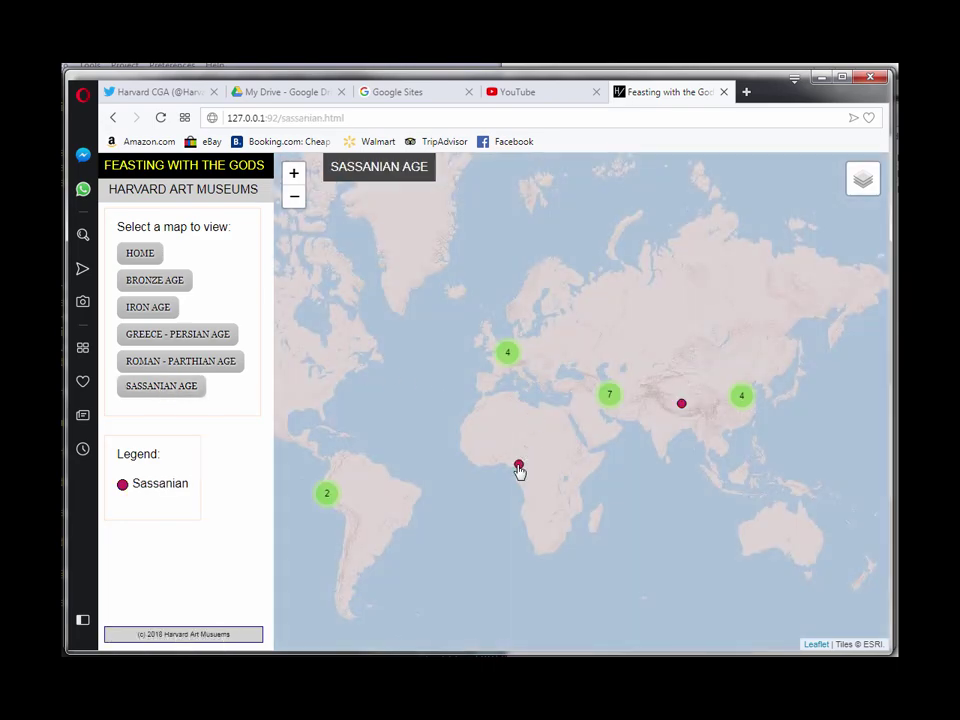
{"action": "left_click", "coordinate": [518, 464]}
{"action": "left_click", "coordinate": [489, 388]}
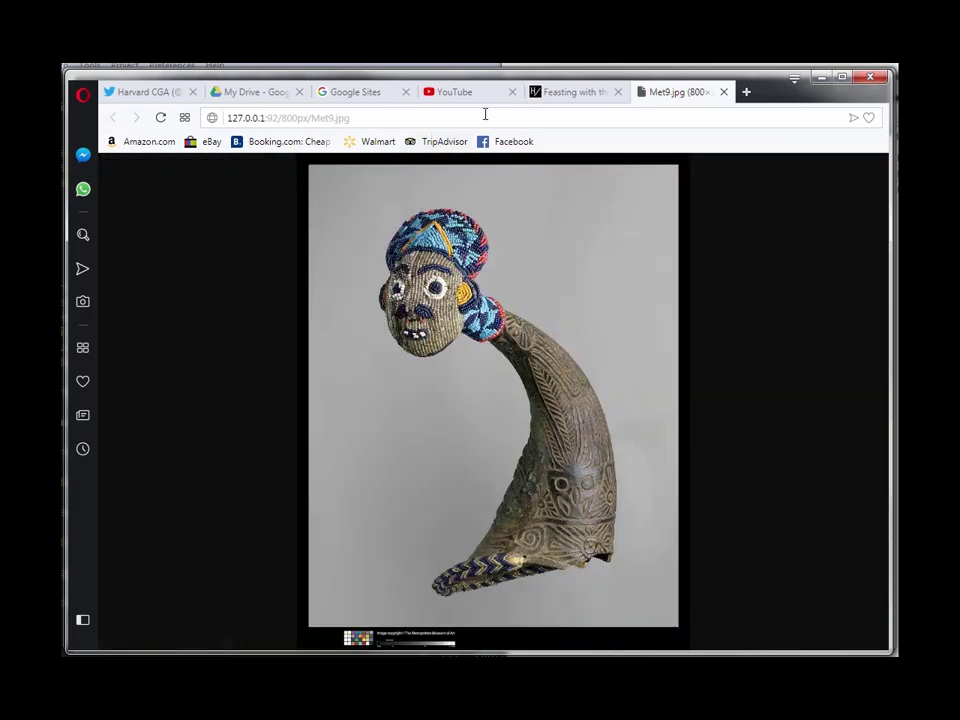
{"action": "left_click", "coordinate": [724, 91]}
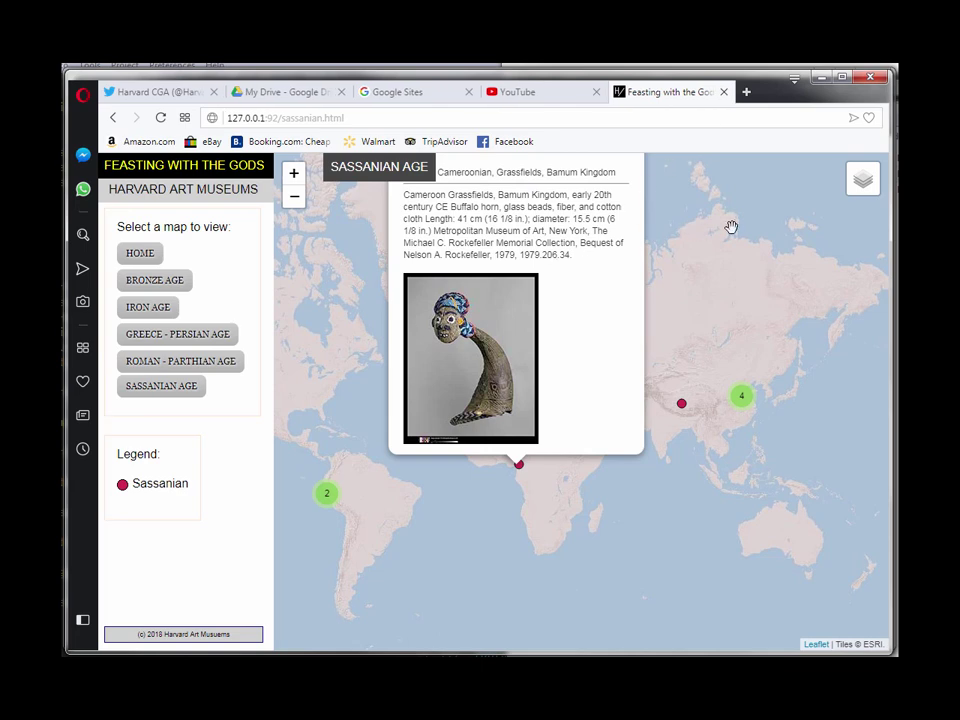
{"action": "left_click", "coordinate": [633, 174]}
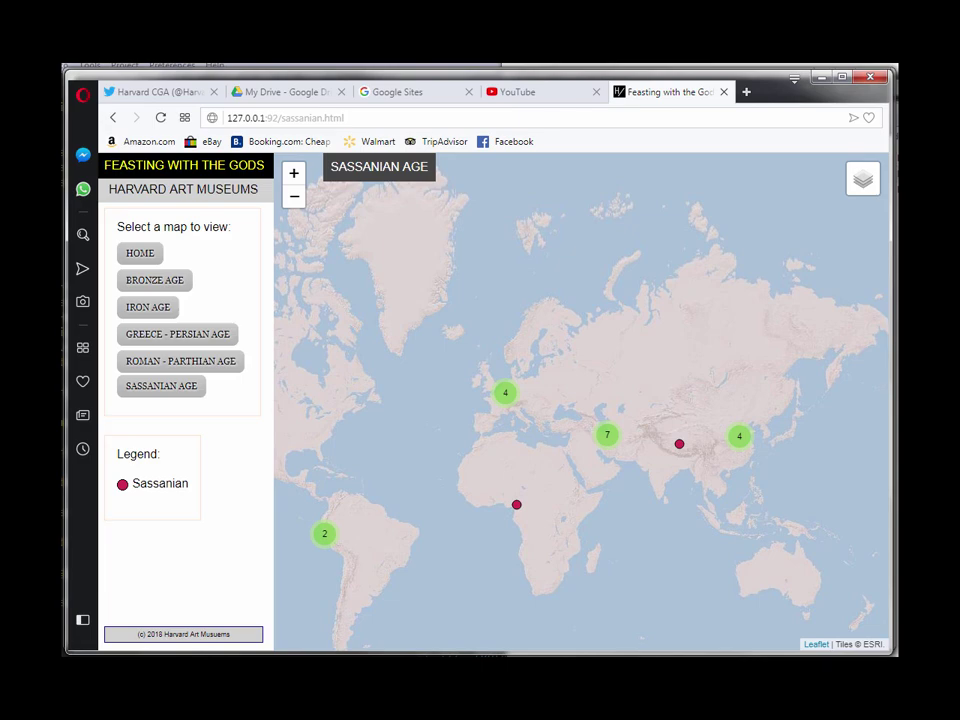
{"action": "key", "text": "alt+Tab"}
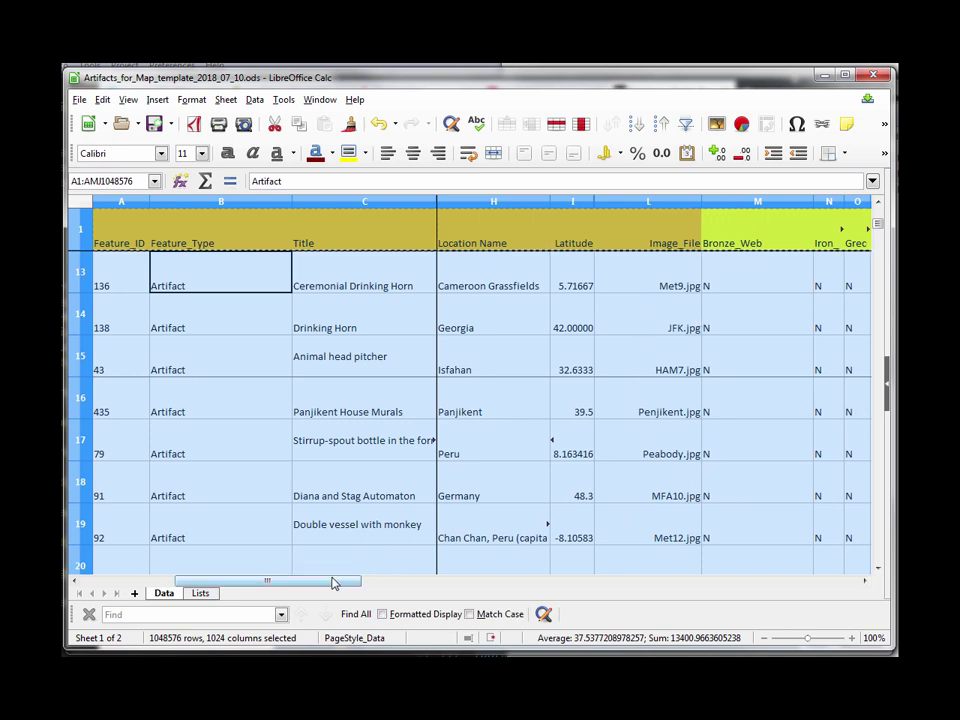
Step: Scroll the artifacts sheet right to reveal the period Y/N columns P–X
{"action": "left_click_drag", "start_coordinate": [334, 581], "coordinate": [540, 580]}
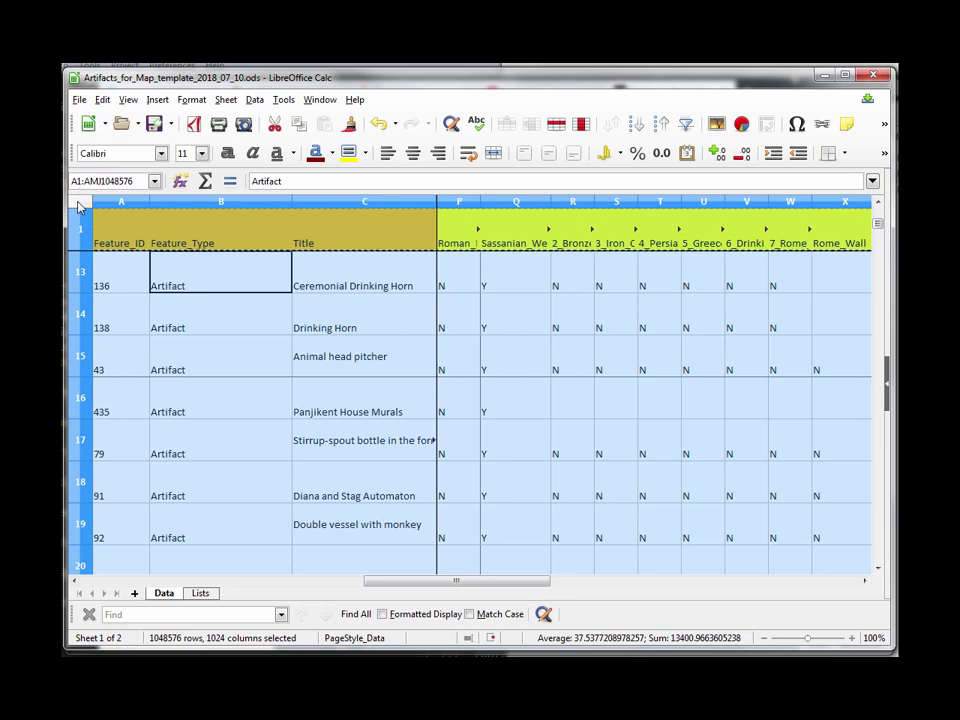
Step: Sort the whole sheet: Sassanian_Web descending, then Feature_Type and Feature_ID ascending
{"action": "left_click", "coordinate": [254, 99]}
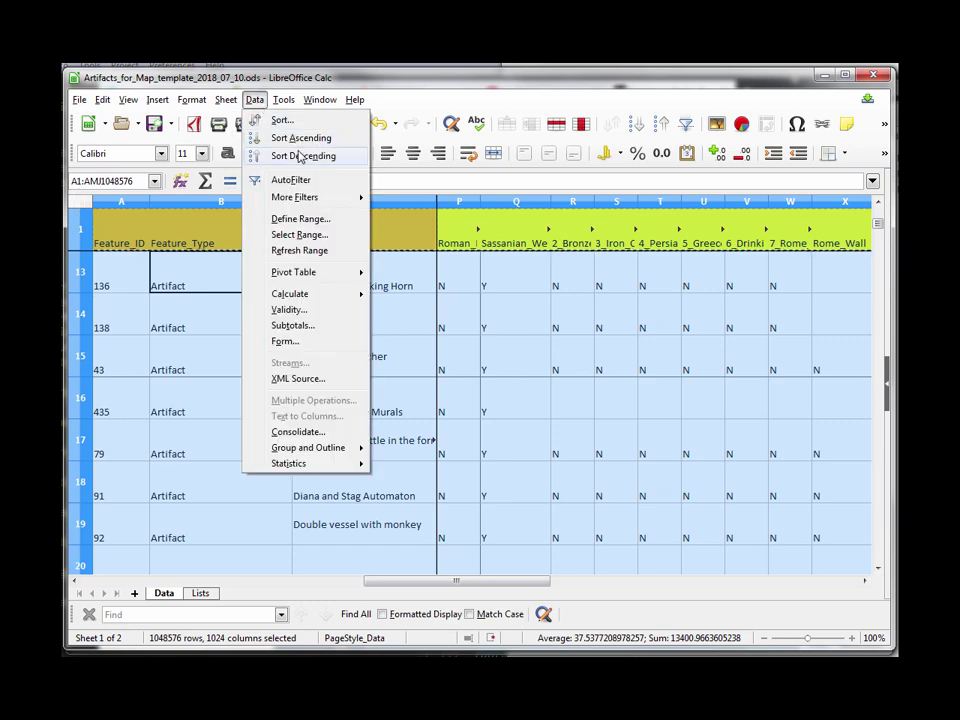
{"action": "left_click", "coordinate": [287, 120]}
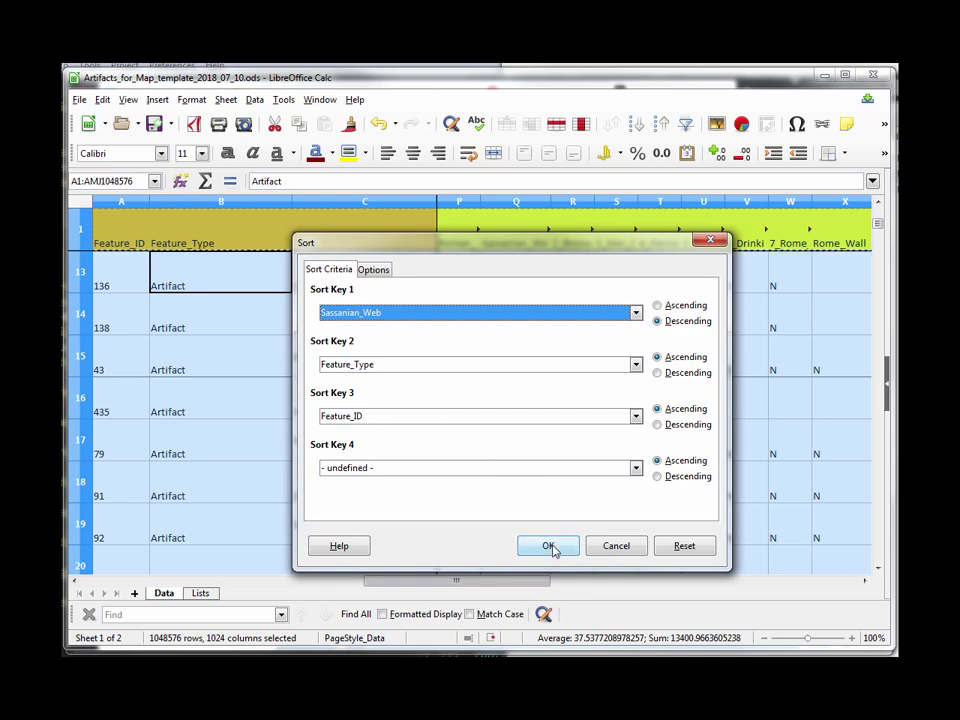
{"action": "left_click", "coordinate": [549, 547]}
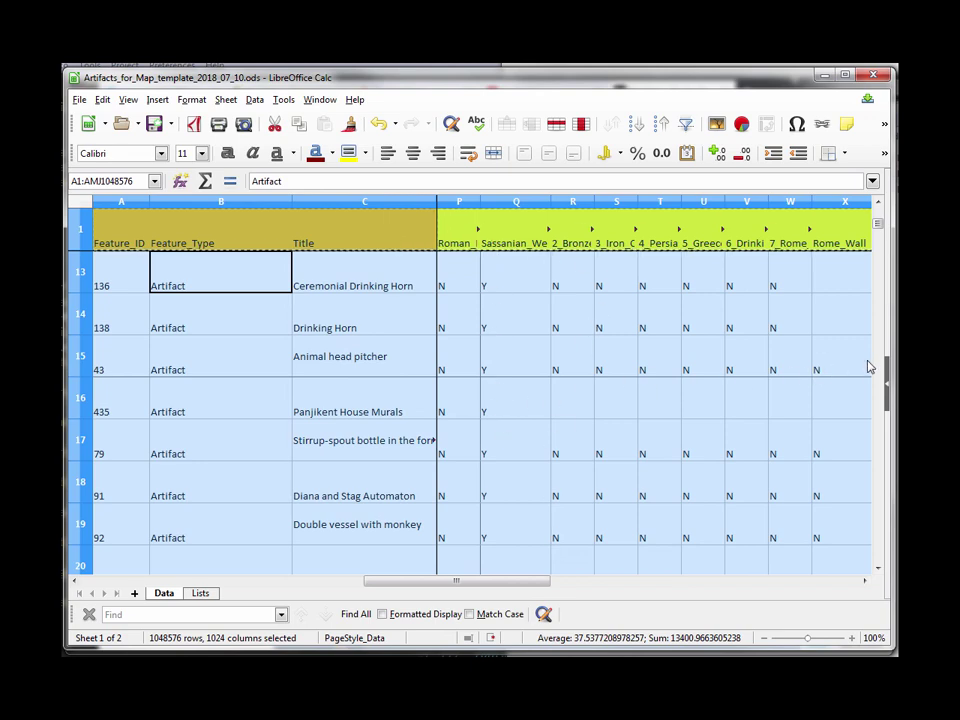
Step: Scroll down and select row 21, the Etrutria Region row
{"action": "scroll", "coordinate": [877, 221], "scroll_direction": "up", "scroll_amount": 4}
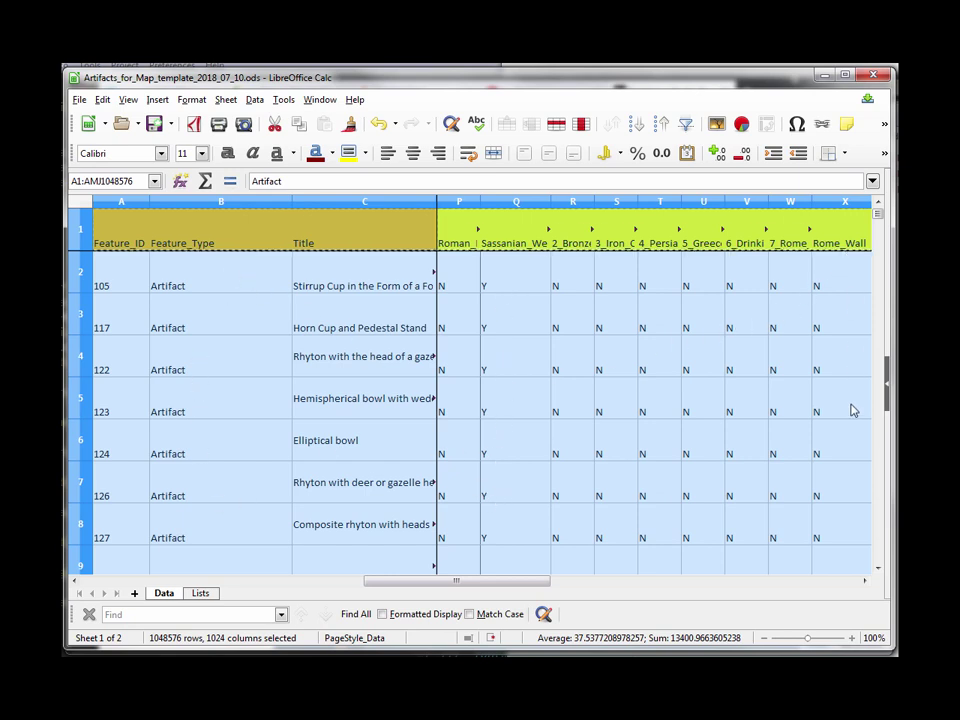
{"action": "left_click_drag", "start_coordinate": [877, 568], "coordinate": [877, 571]}
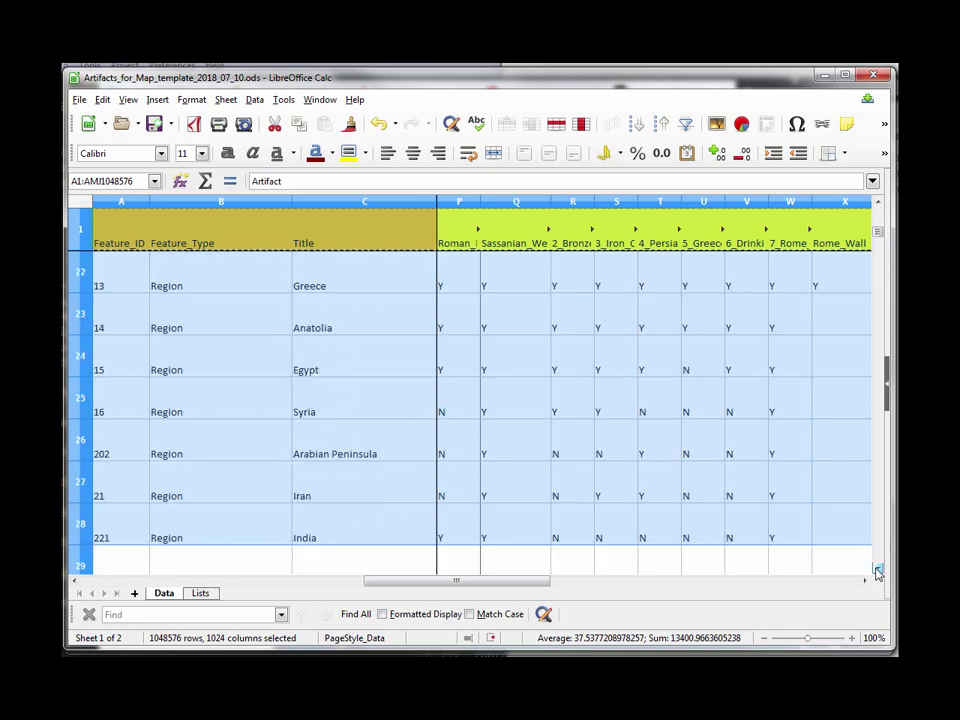
{"action": "left_click", "coordinate": [877, 204]}
{"action": "left_click", "coordinate": [877, 204]}
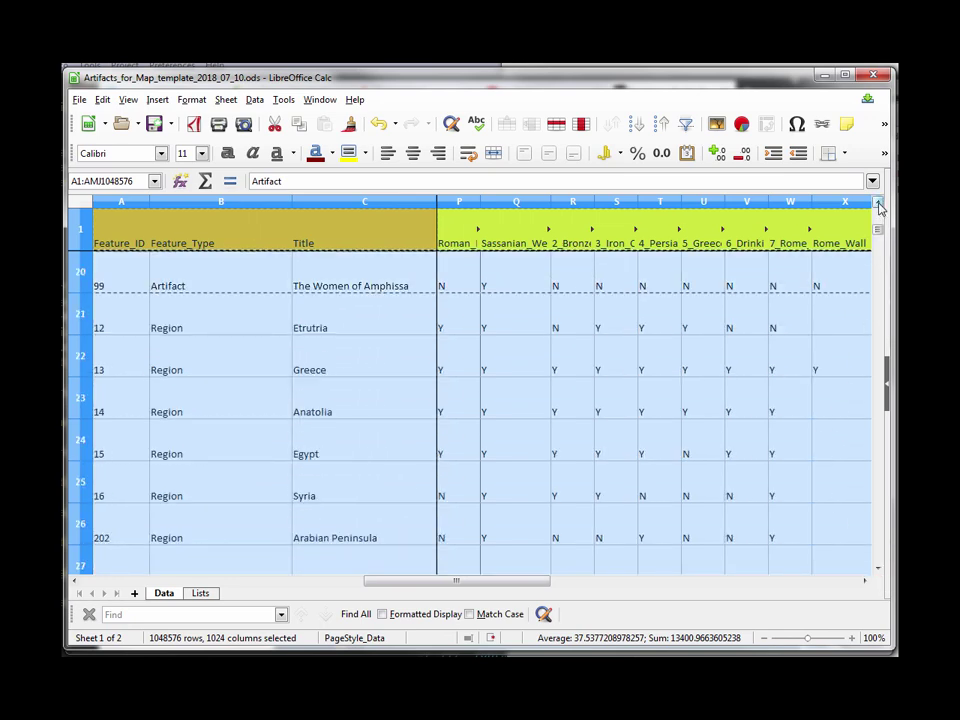
{"action": "left_click", "coordinate": [877, 204]}
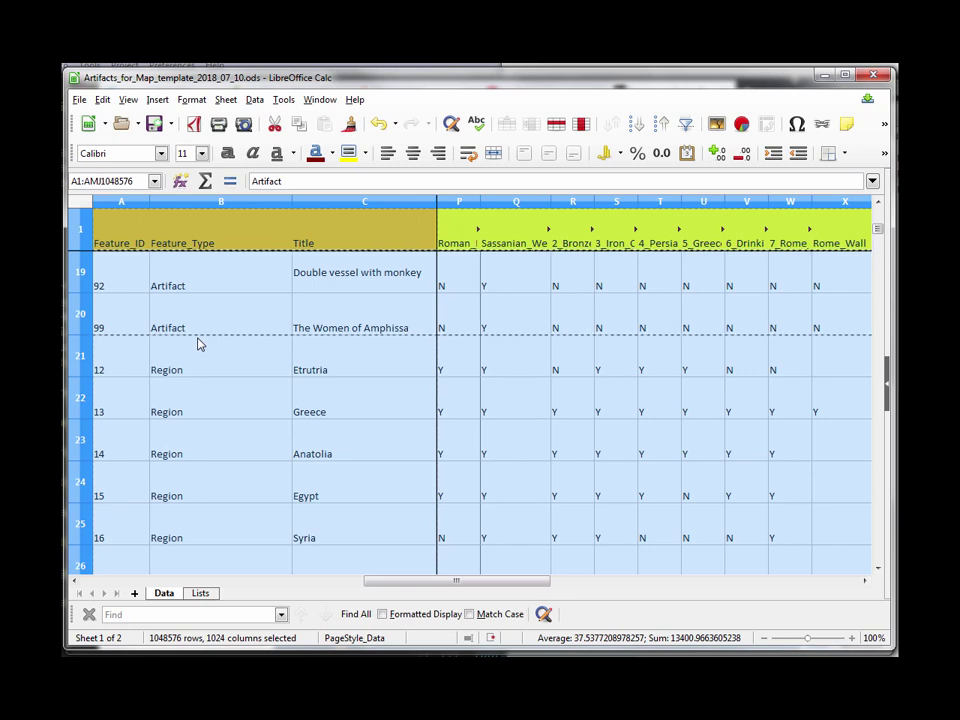
{"action": "left_click", "coordinate": [84, 357]}
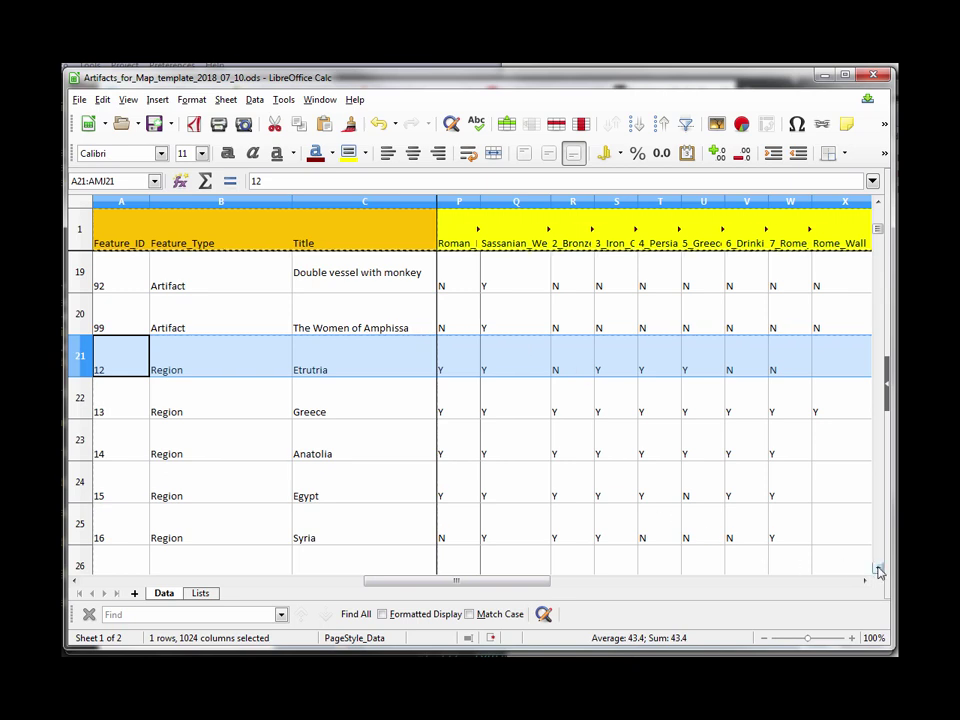
Step: Extend the selection down to row 31, the Korea row
{"action": "left_click", "coordinate": [878, 570]}
{"action": "left_click", "coordinate": [878, 570]}
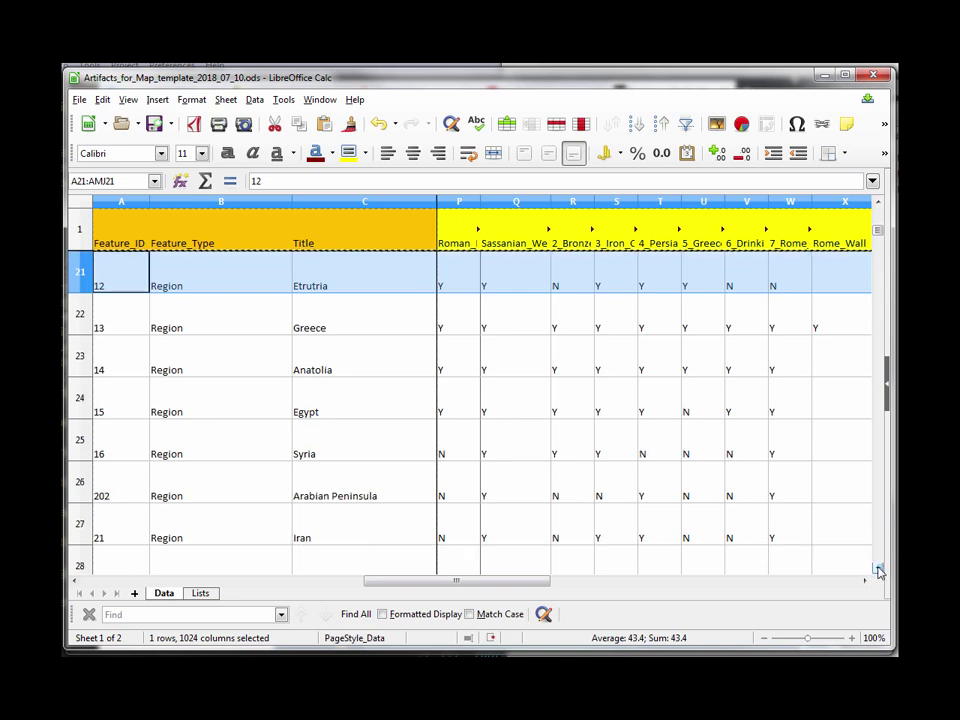
{"action": "left_click", "coordinate": [878, 570]}
{"action": "left_click", "coordinate": [878, 570]}
{"action": "left_click", "coordinate": [878, 570]}
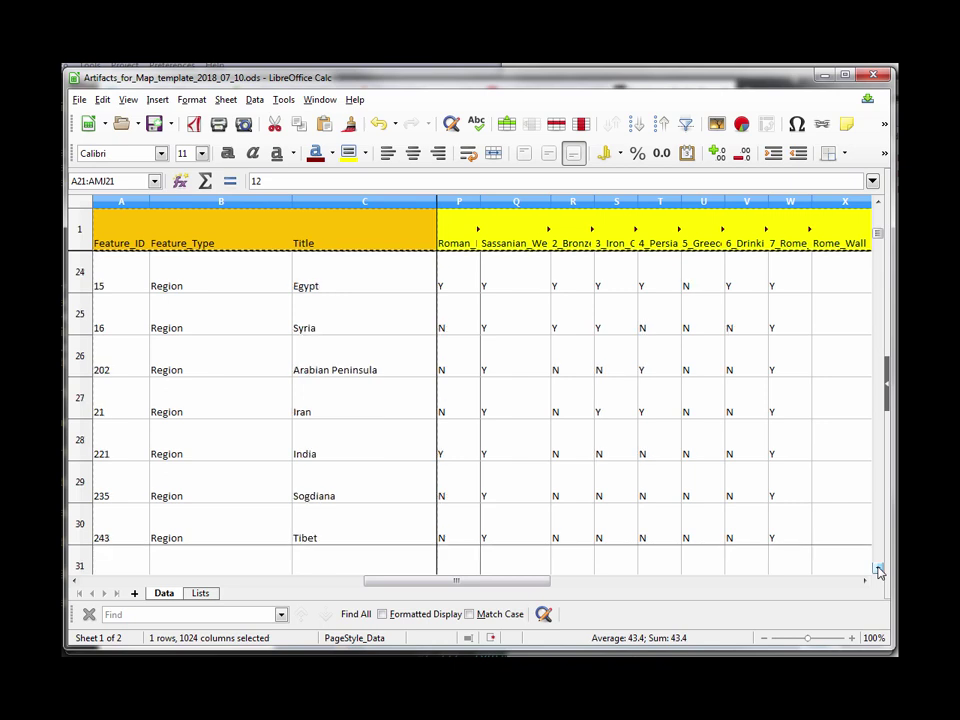
{"action": "left_click", "coordinate": [878, 570]}
{"action": "left_click", "coordinate": [878, 570]}
{"action": "left_click", "coordinate": [878, 570]}
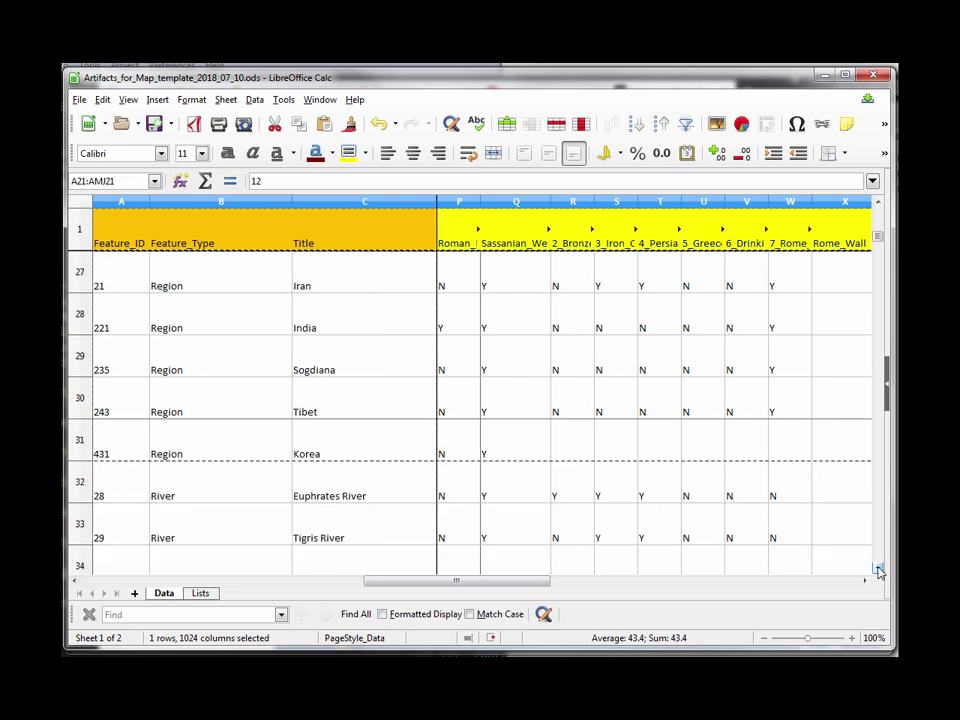
{"action": "left_click", "coordinate": [78, 447], "text": "shift"}
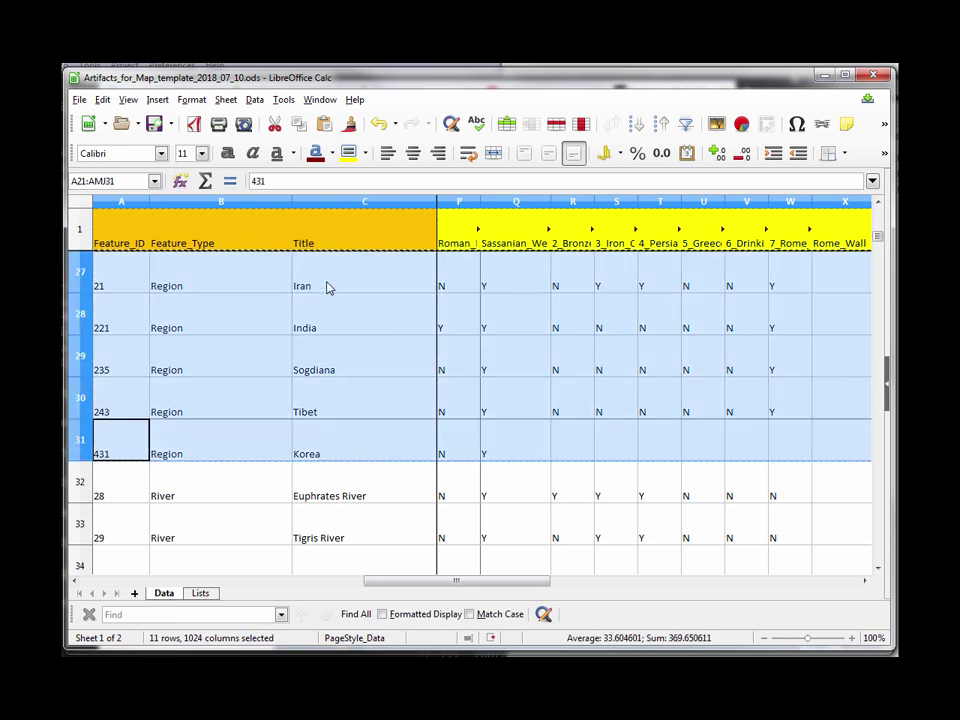
Step: Add header row 1 to the selected Region rows
{"action": "left_click", "coordinate": [82, 231], "text": "ctrl"}
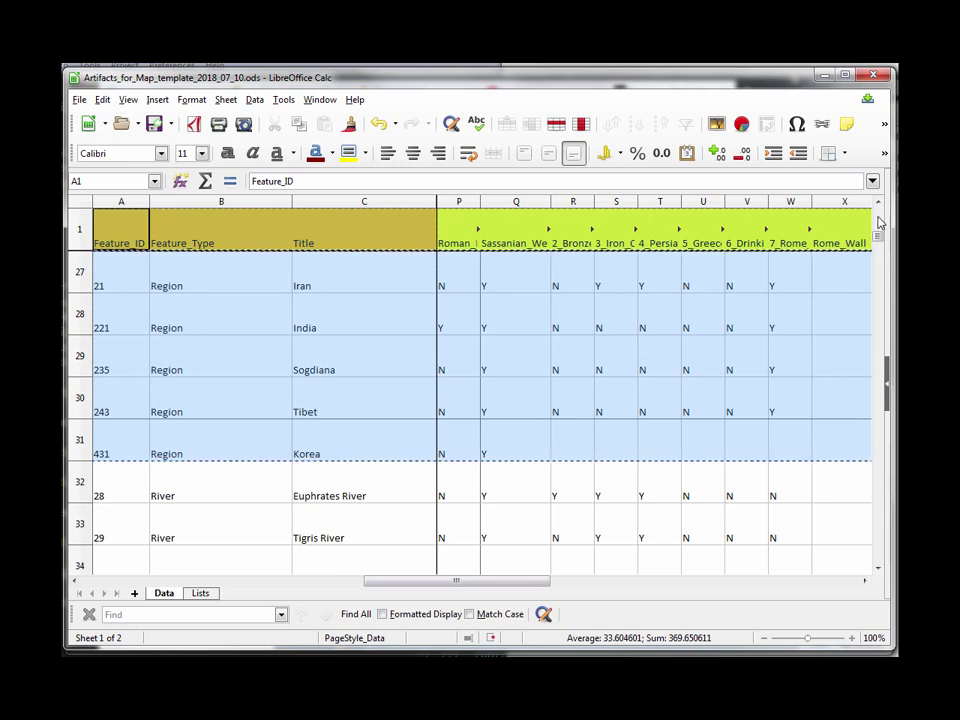
{"action": "scroll", "coordinate": [879, 212], "scroll_direction": "up", "scroll_amount": 2}
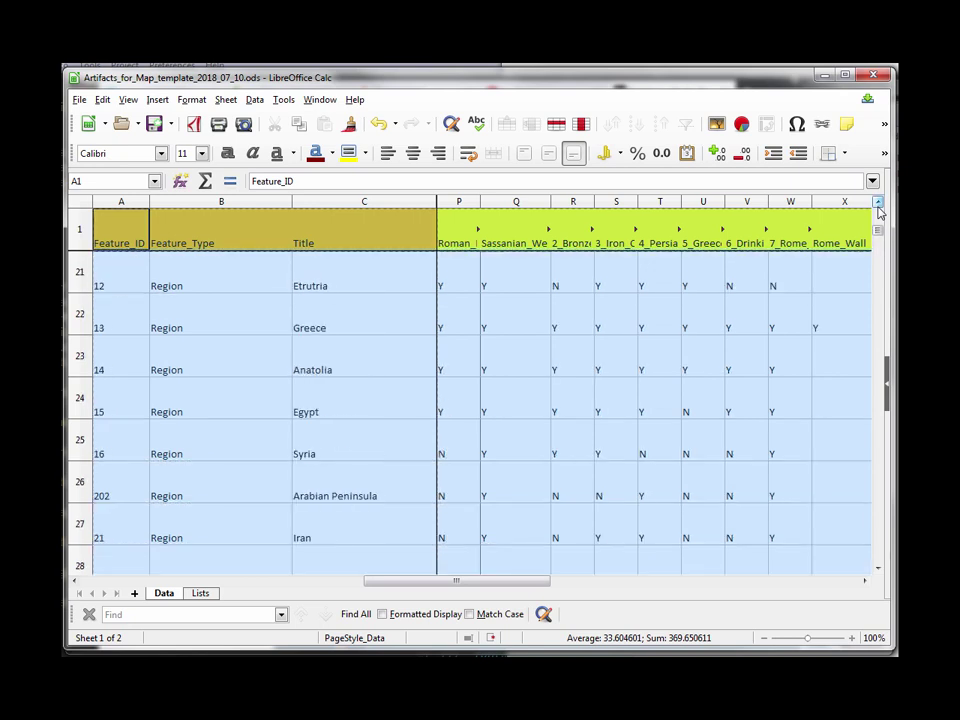
{"action": "scroll", "coordinate": [879, 212], "scroll_direction": "up", "scroll_amount": 1}
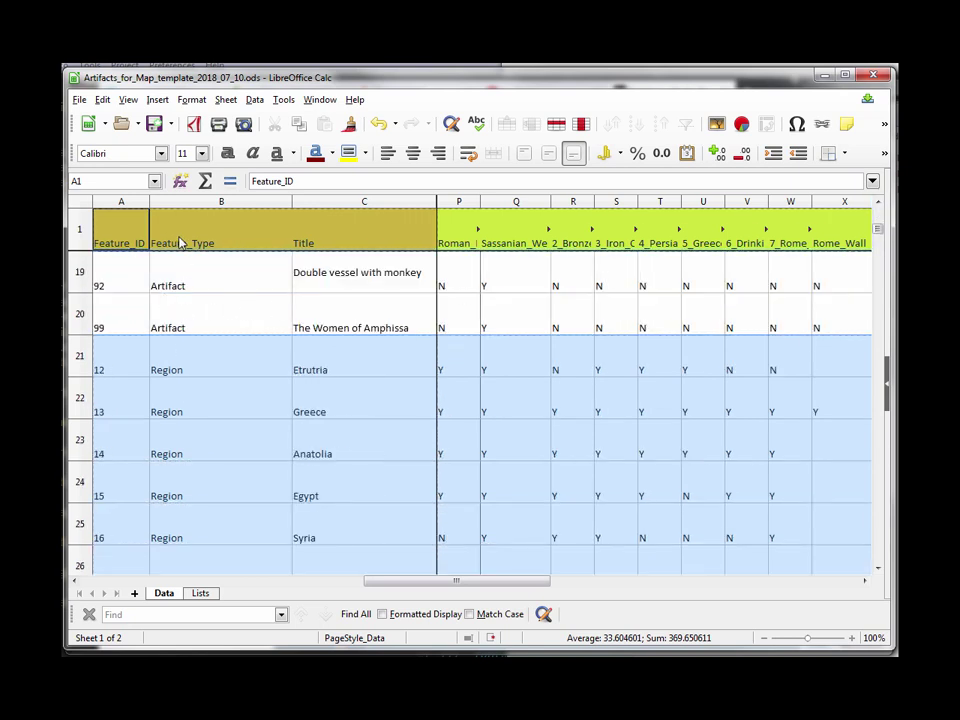
Step: Create a new blank spreadsheet, Untitled 1
{"action": "left_click", "coordinate": [78, 101]}
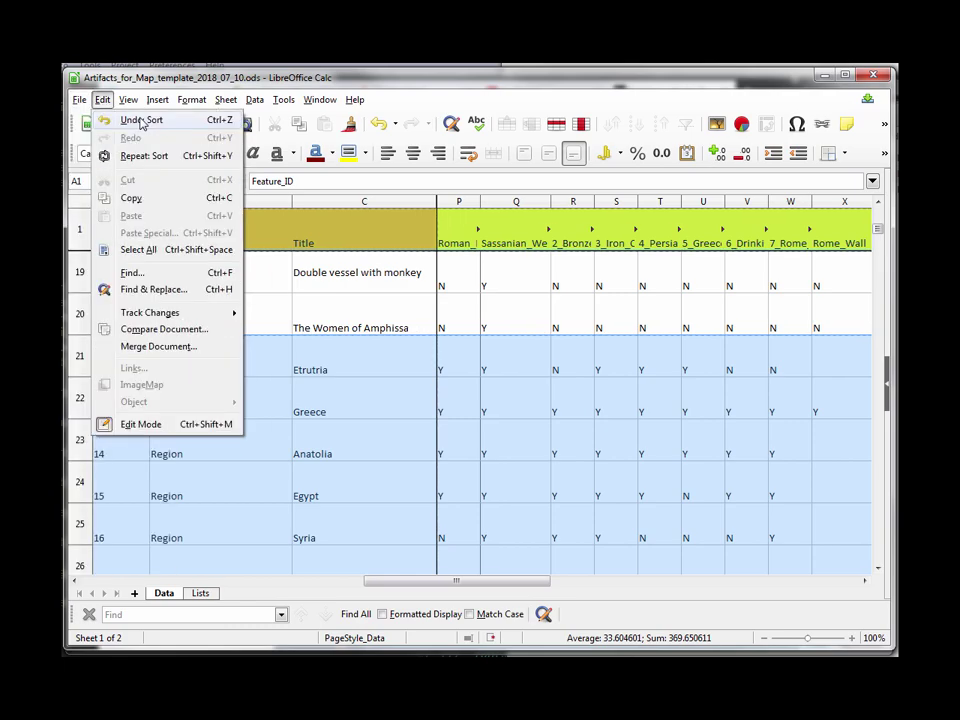
{"action": "mouse_move", "coordinate": [78, 101]}
{"action": "mouse_move", "coordinate": [107, 120]}
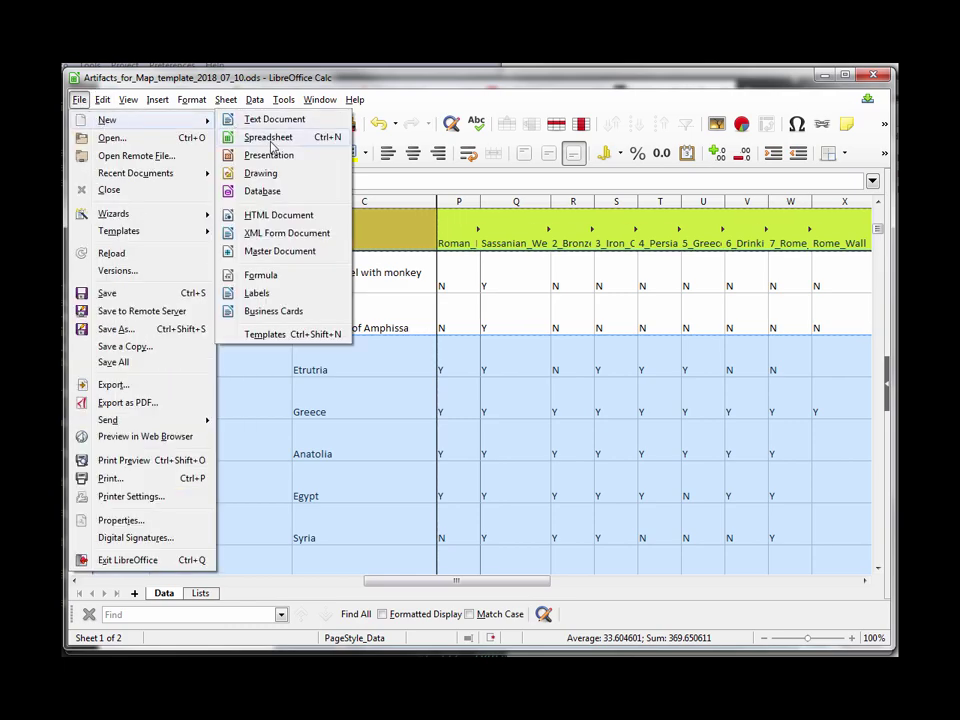
{"action": "left_click", "coordinate": [270, 140]}
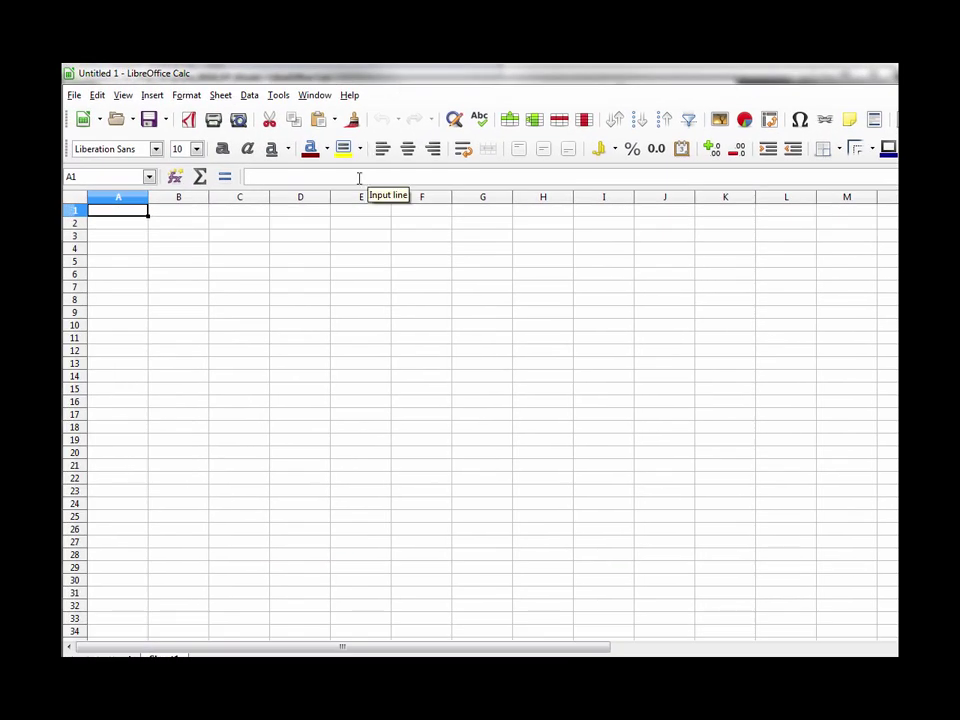
Step: Paste the header and Region rows, then delete the Inv. Number, Culture and Period columns
{"action": "key", "text": "ctrl+v"}
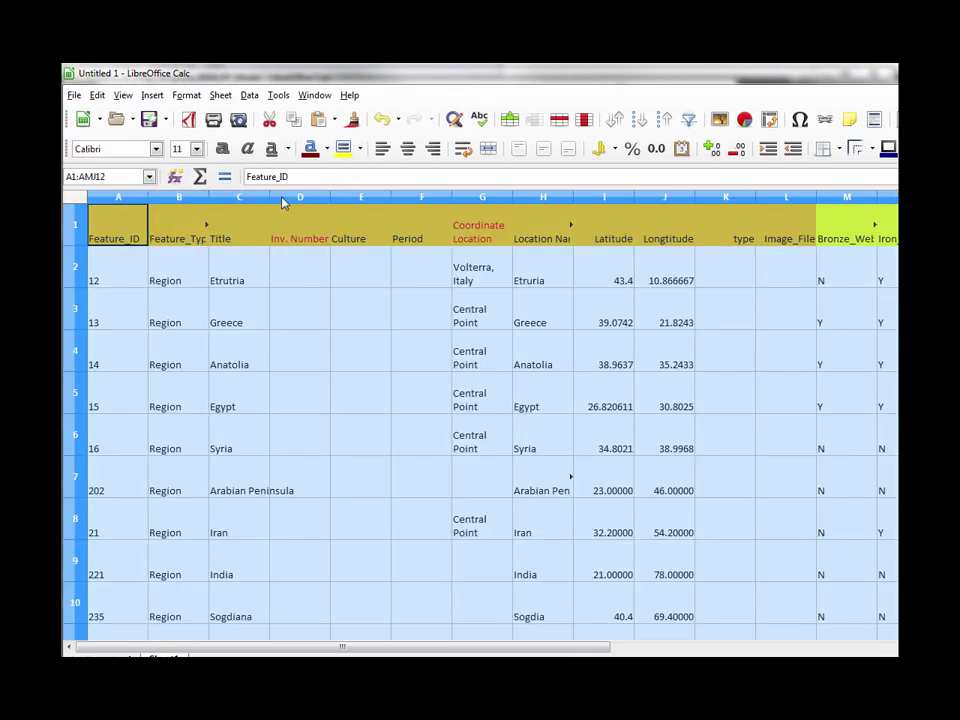
{"action": "left_click", "coordinate": [250, 272]}
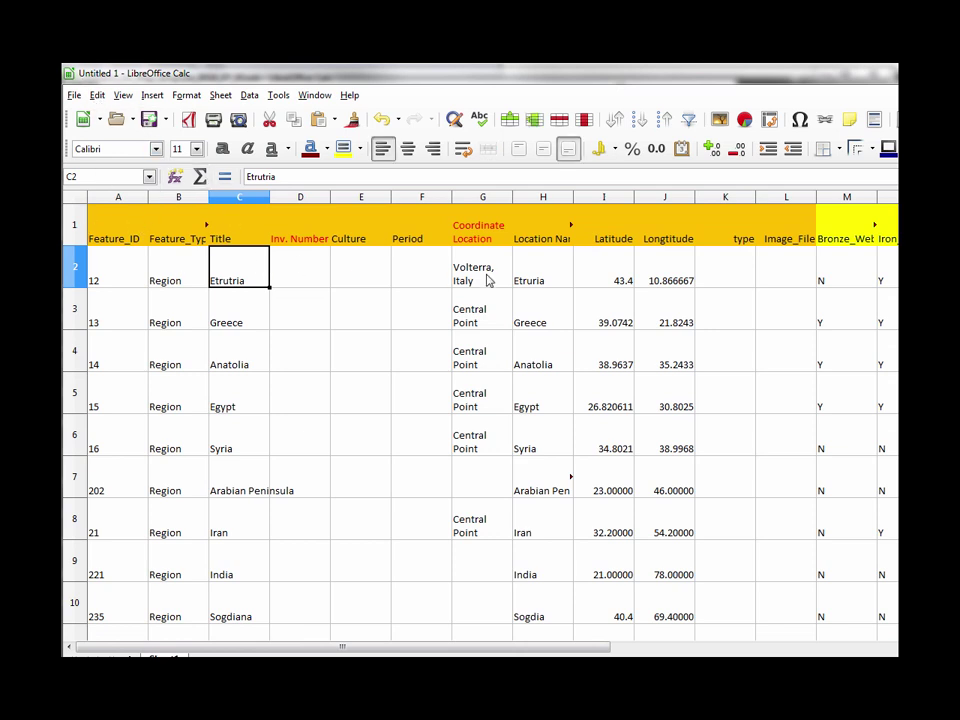
{"action": "left_click_drag", "start_coordinate": [296, 200], "coordinate": [408, 200]}
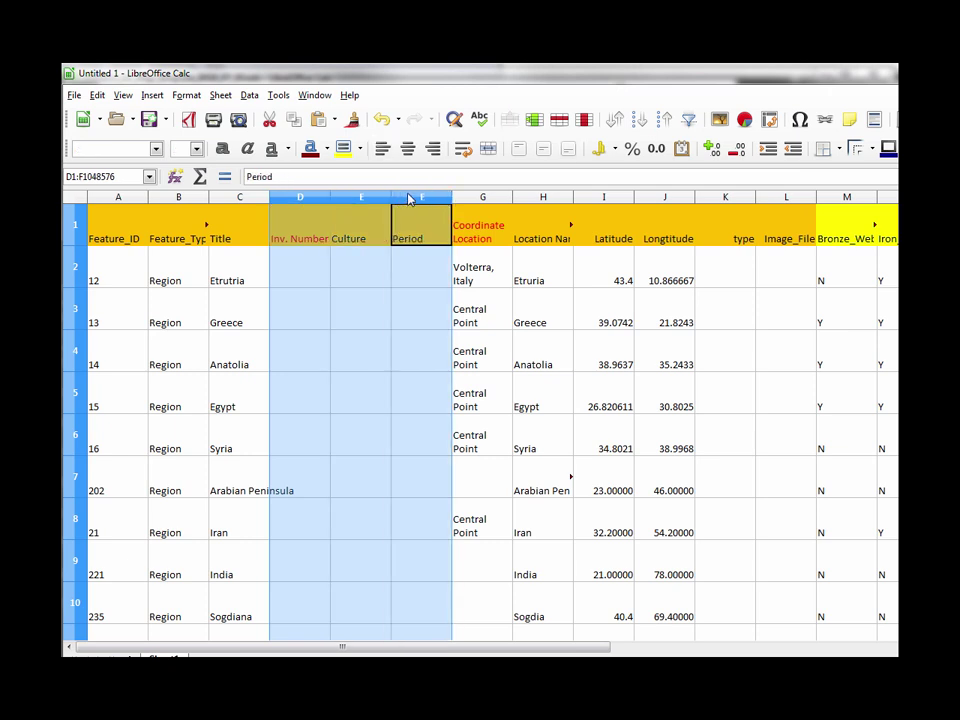
{"action": "right_click", "coordinate": [408, 200]}
{"action": "left_click", "coordinate": [456, 316]}
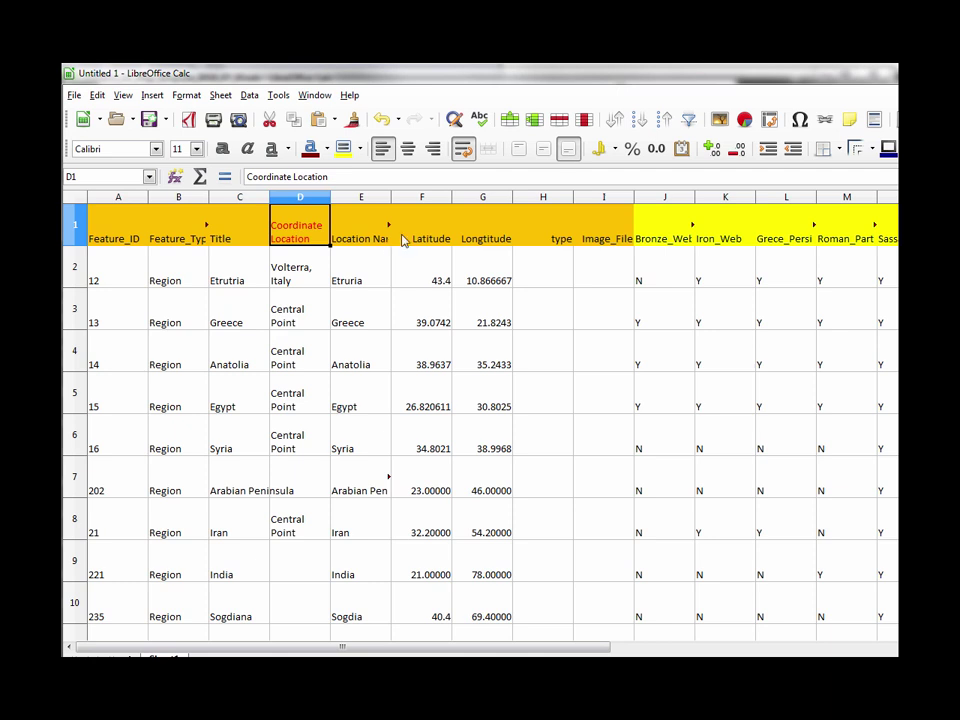
Step: Delete the period flag columns H–V and the Description and image credits columns
{"action": "left_click_drag", "start_coordinate": [542, 198], "coordinate": [739, 204]}
{"action": "right_click", "coordinate": [739, 204]}
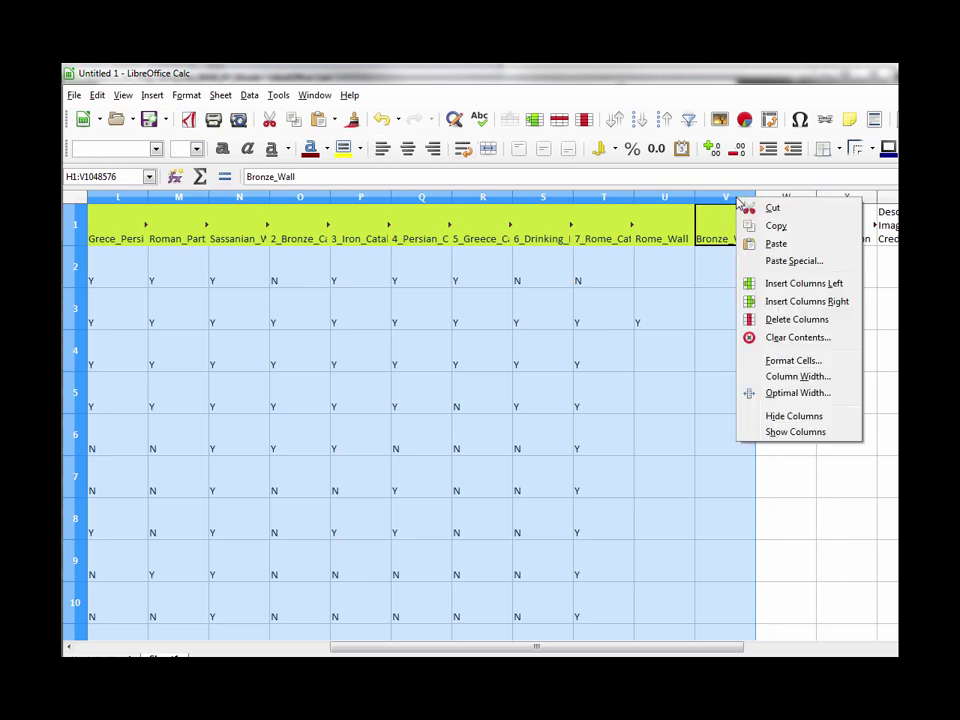
{"action": "left_click", "coordinate": [796, 319]}
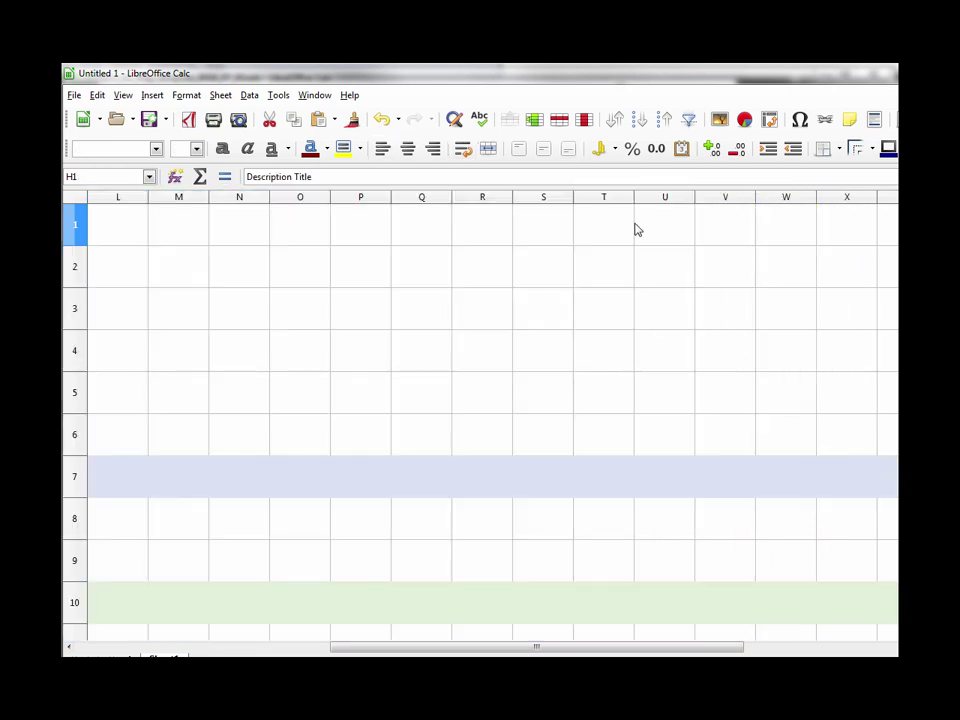
{"action": "left_click_drag", "start_coordinate": [568, 652], "coordinate": [246, 628]}
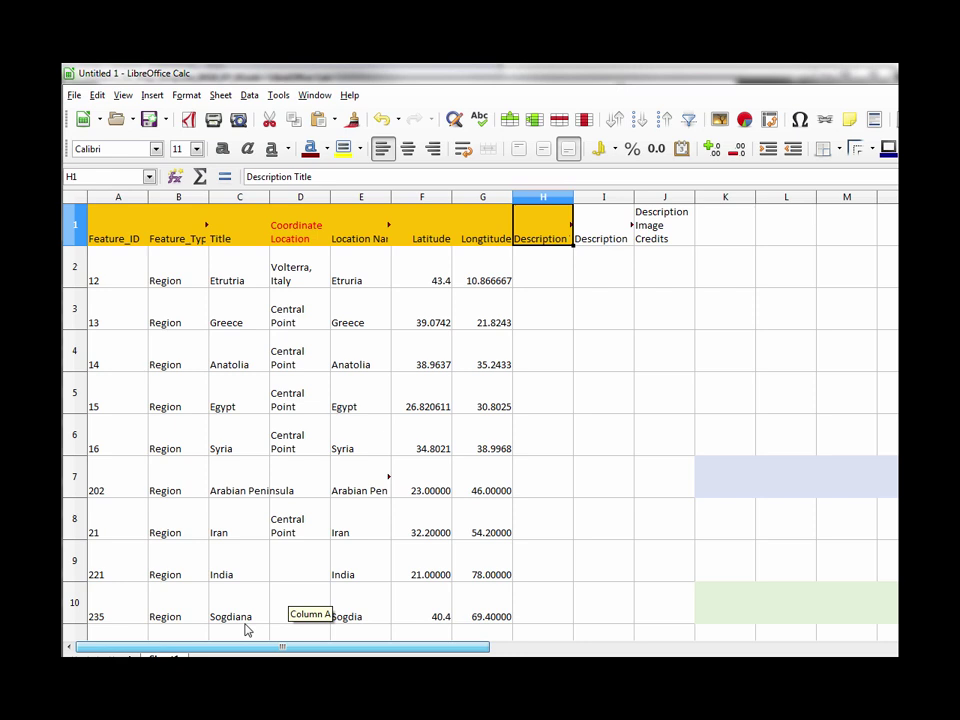
{"action": "left_click_drag", "start_coordinate": [605, 199], "coordinate": [662, 197]}
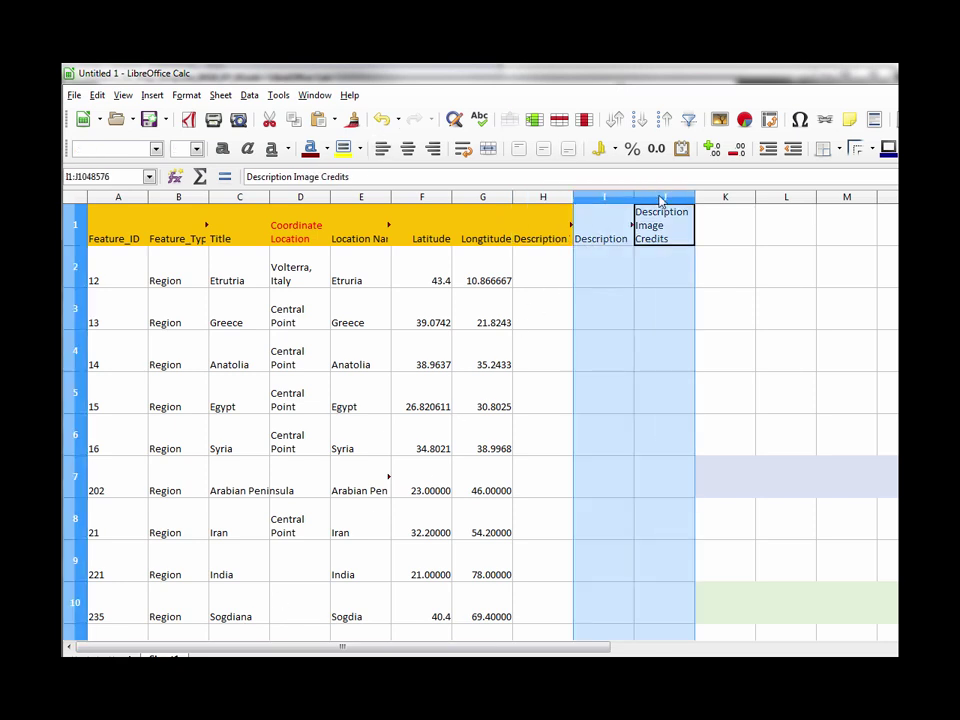
{"action": "right_click", "coordinate": [662, 197]}
{"action": "left_click", "coordinate": [731, 322]}
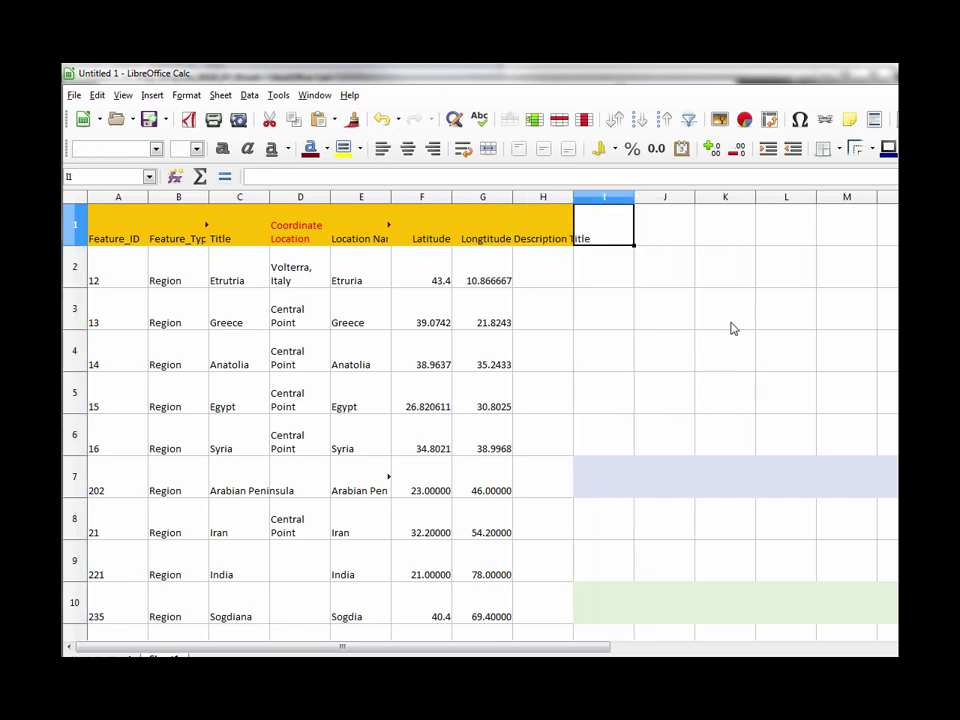
Step: Check the remaining Description Title and Title cells and return to cell A2
{"action": "left_click", "coordinate": [553, 261]}
{"action": "left_click", "coordinate": [548, 240]}
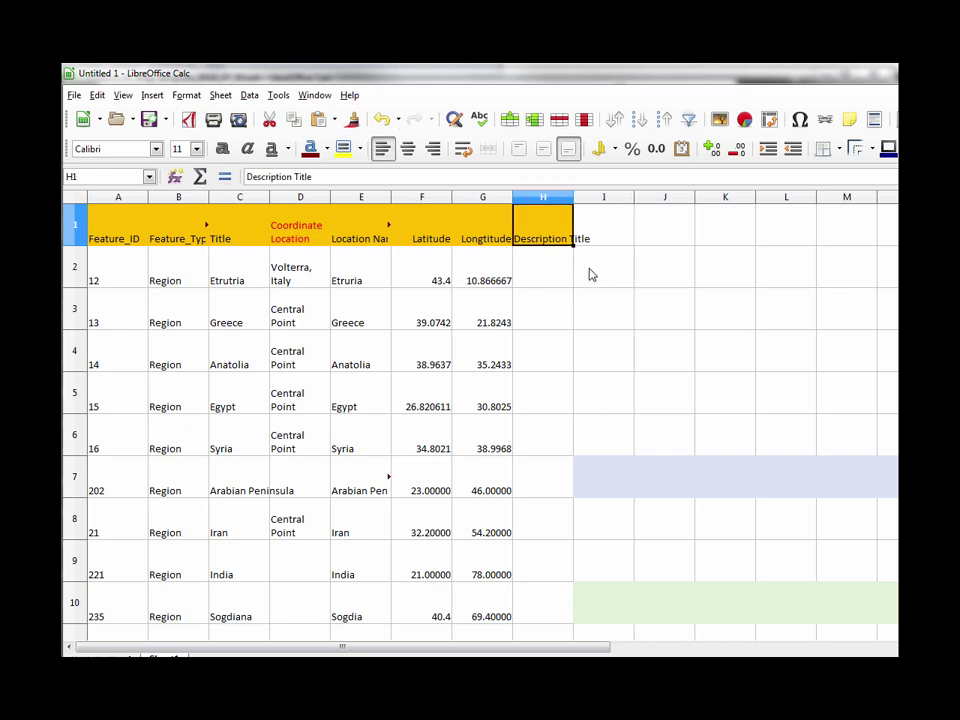
{"action": "left_click", "coordinate": [268, 271]}
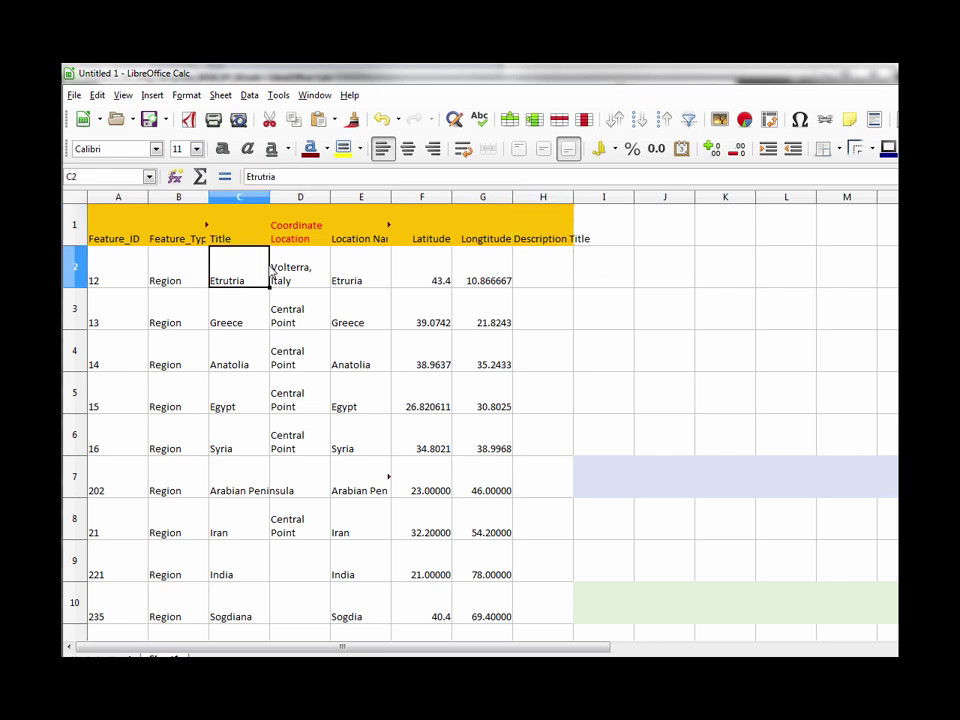
{"action": "key", "text": "Left"}
{"action": "key", "text": "Left"}
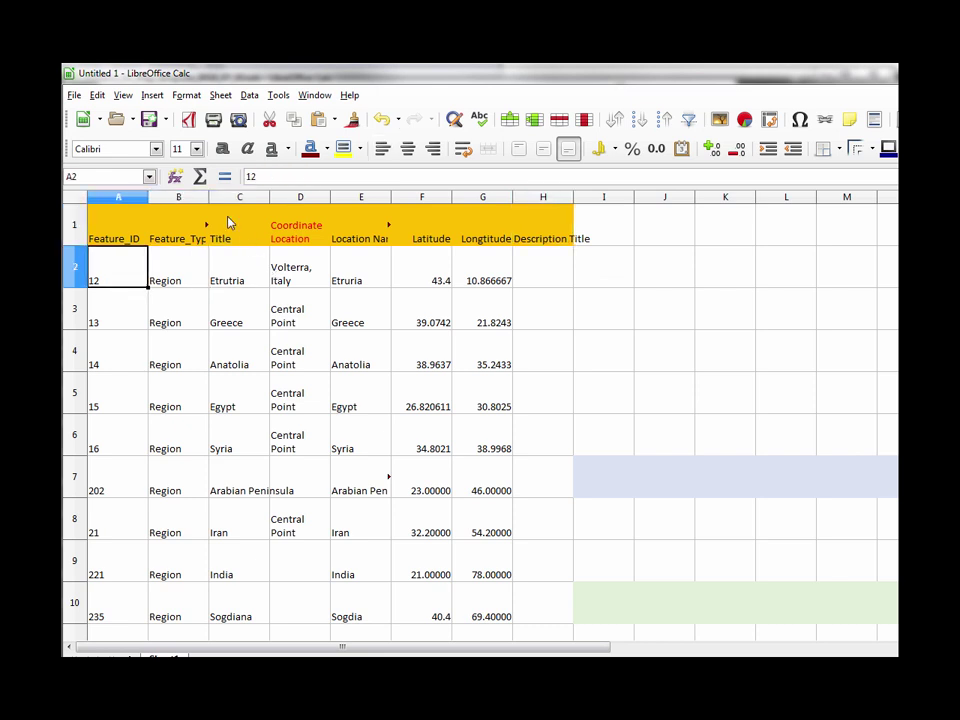
{"action": "left_click", "coordinate": [74, 95]}
Step: Start Save As and choose Text CSV (.csv) as the file format
{"action": "left_click", "coordinate": [158, 324]}
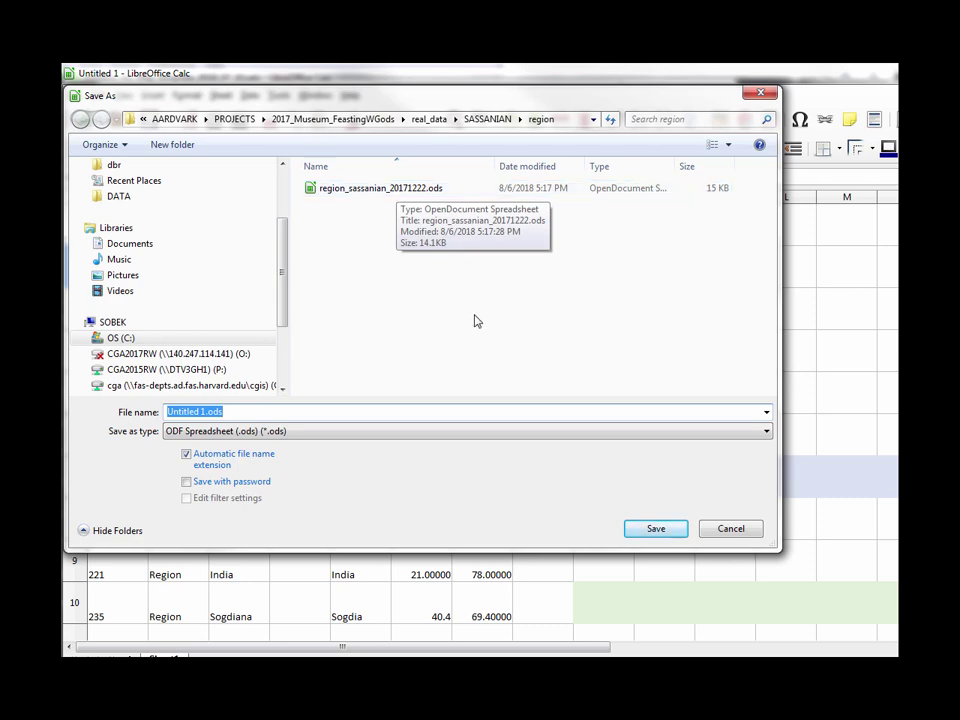
{"action": "left_click", "coordinate": [743, 528]}
{"action": "left_click", "coordinate": [73, 96]}
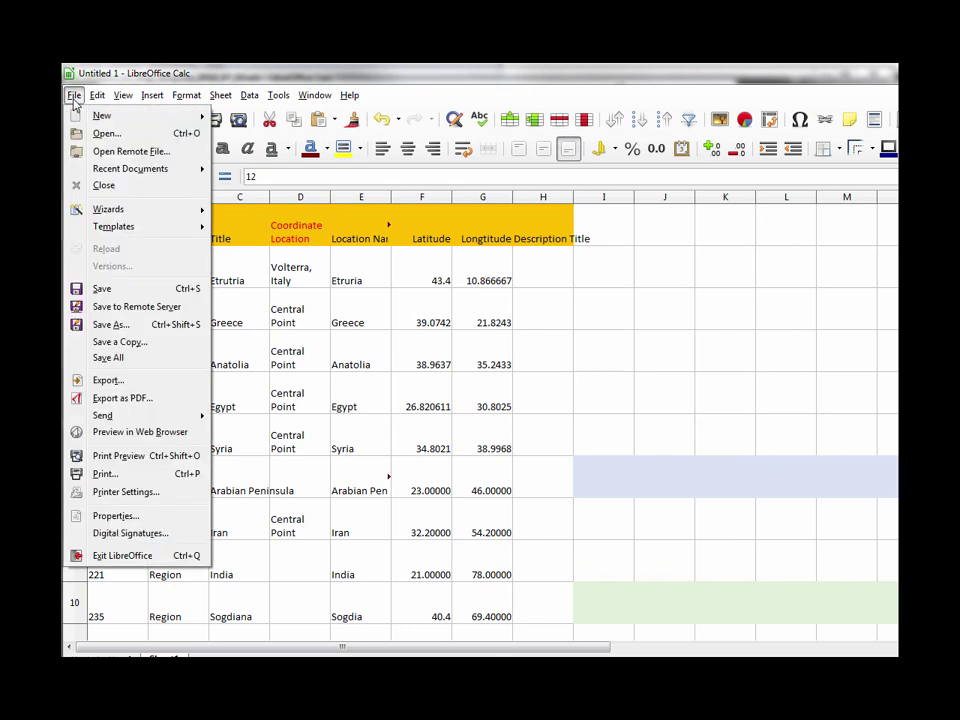
{"action": "left_click", "coordinate": [145, 325]}
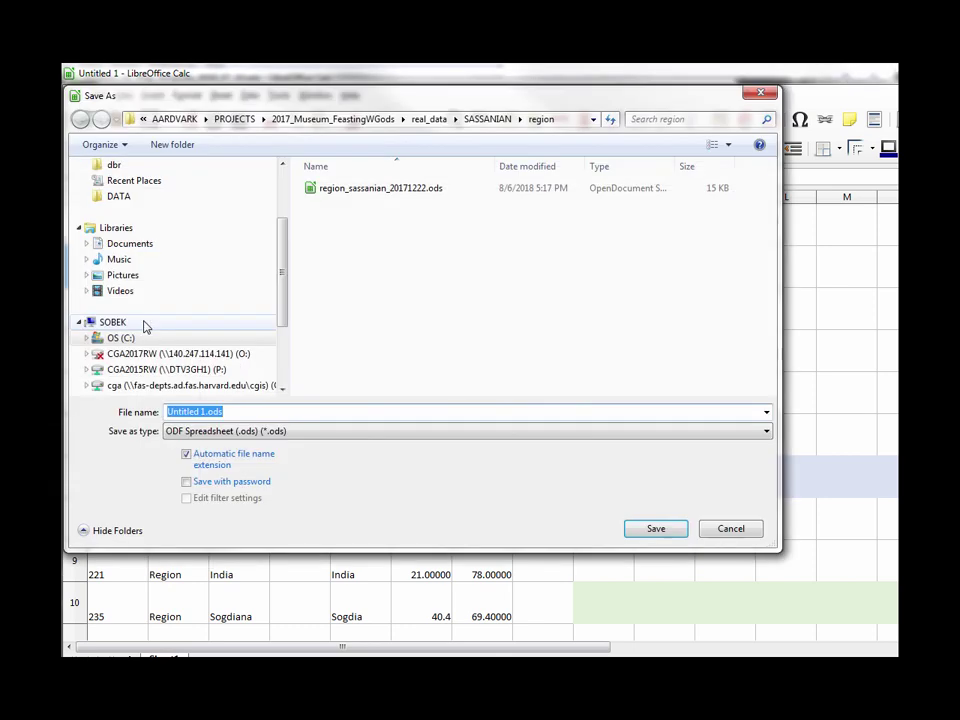
{"action": "left_click", "coordinate": [356, 431]}
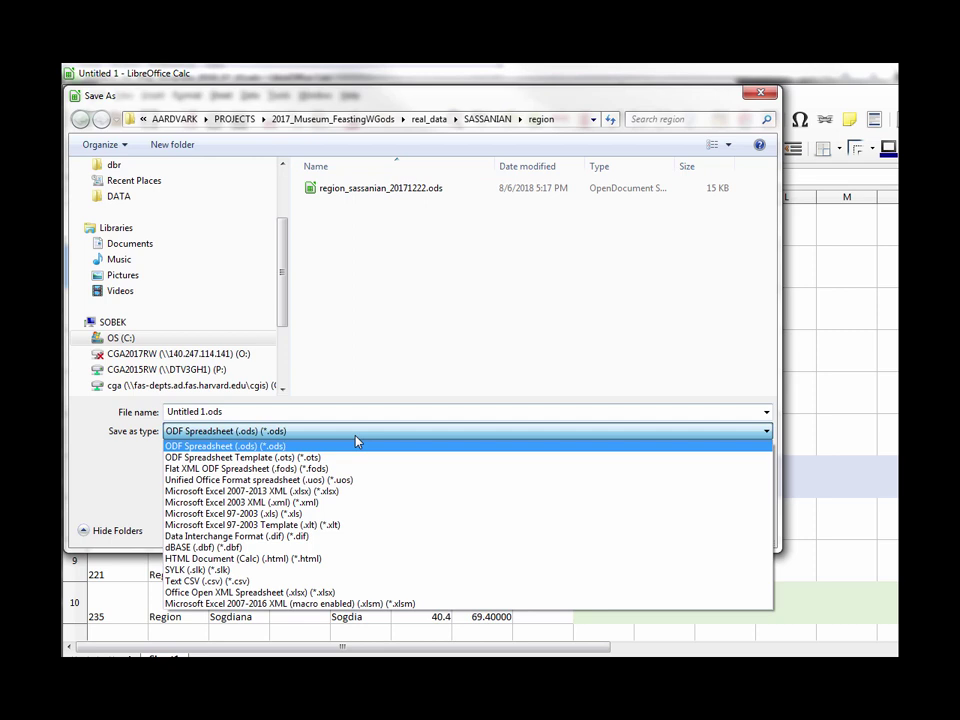
{"action": "left_click", "coordinate": [255, 580]}
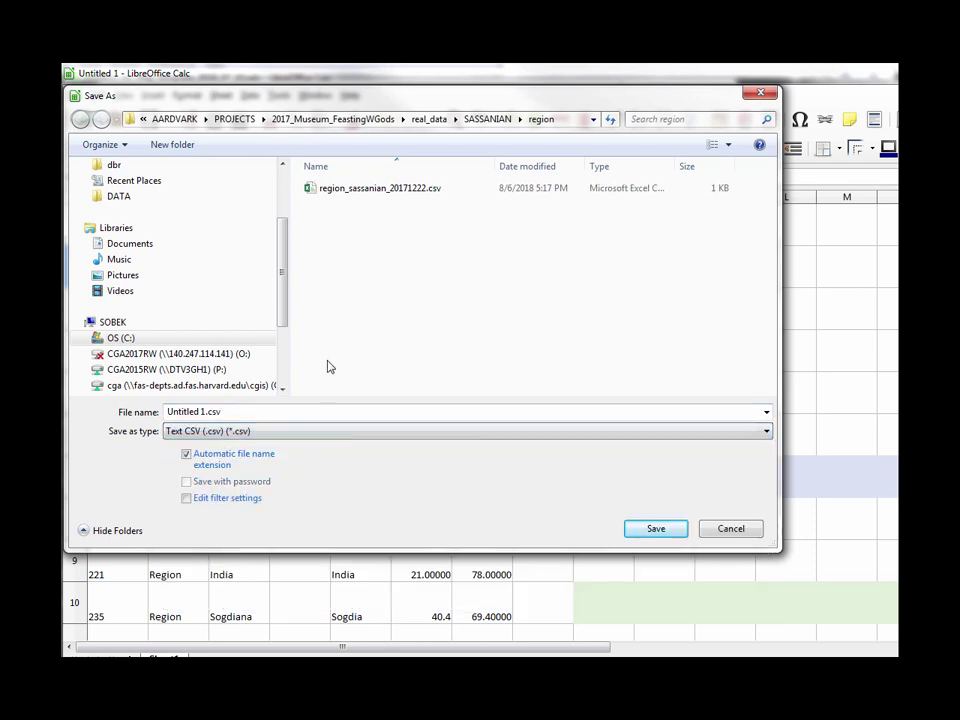
Step: Reuse the region_sassanian_20171222.csv name and delete its old date digits
{"action": "left_click", "coordinate": [344, 190]}
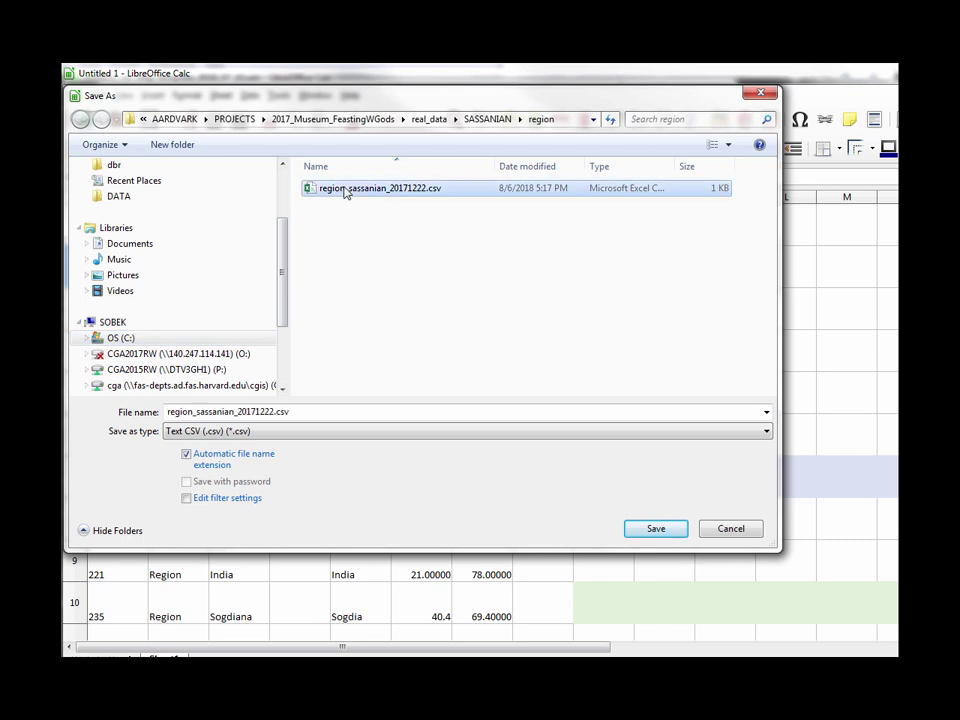
{"action": "left_click", "coordinate": [277, 411]}
{"action": "left_click", "coordinate": [274, 411]}
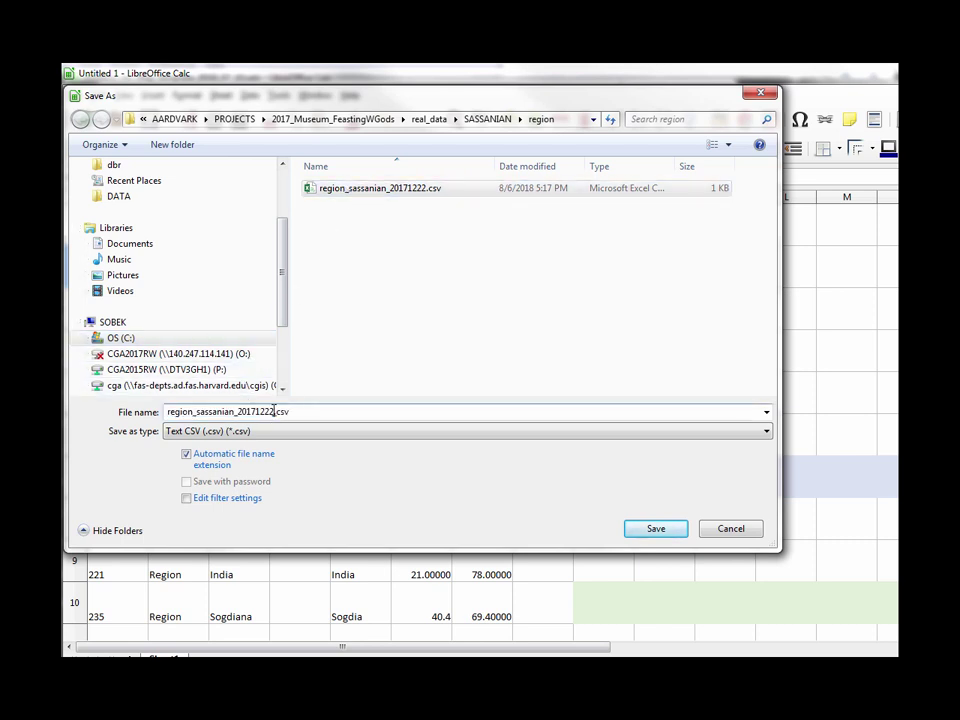
{"action": "key", "text": "BackSpace"}
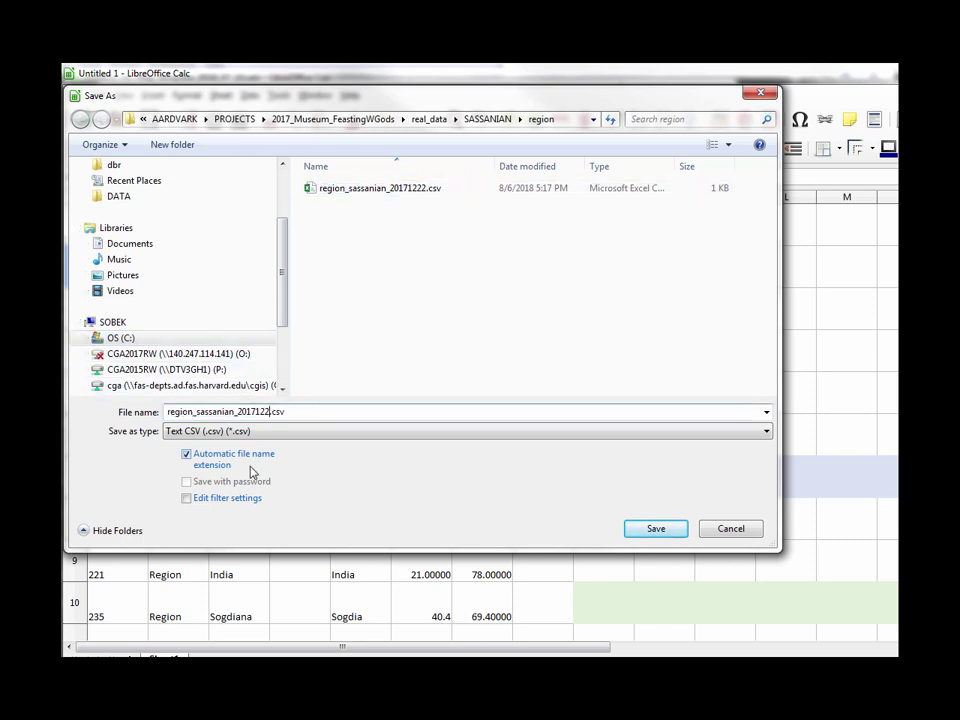
{"action": "key", "text": "BackSpace"}
{"action": "key", "text": "BackSpace"}
Step: Save region_sassanian_20180806.csv as Text CSV with Unicode (UTF-8) and a $ field delimiter
{"action": "left_click", "coordinate": [654, 534]}
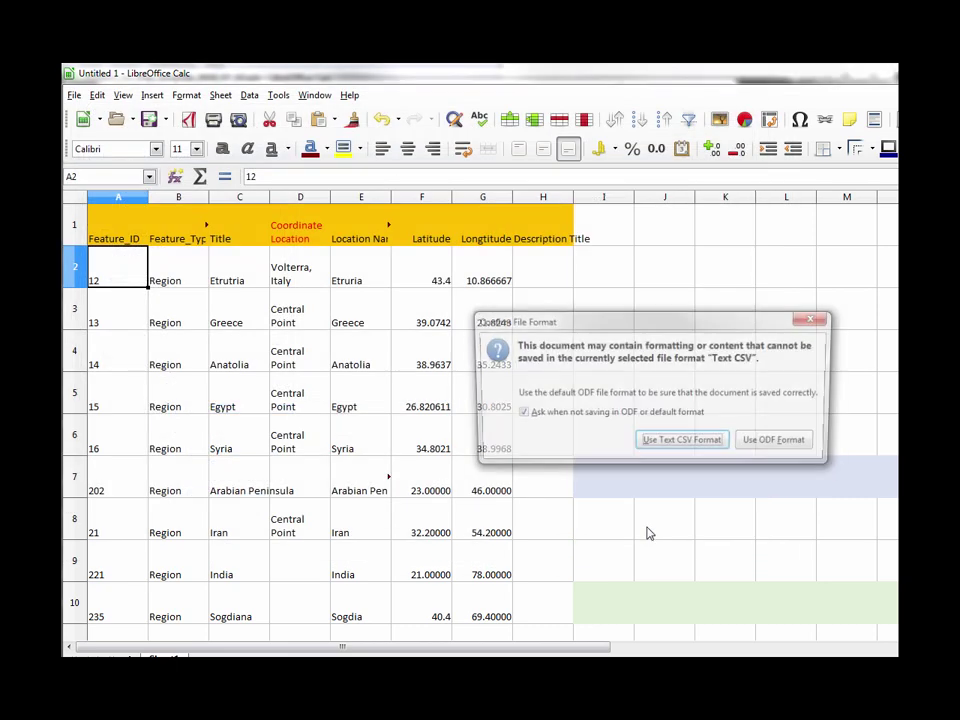
{"action": "left_click", "coordinate": [656, 450]}
{"action": "left_click_drag", "start_coordinate": [585, 296], "coordinate": [296, 280]}
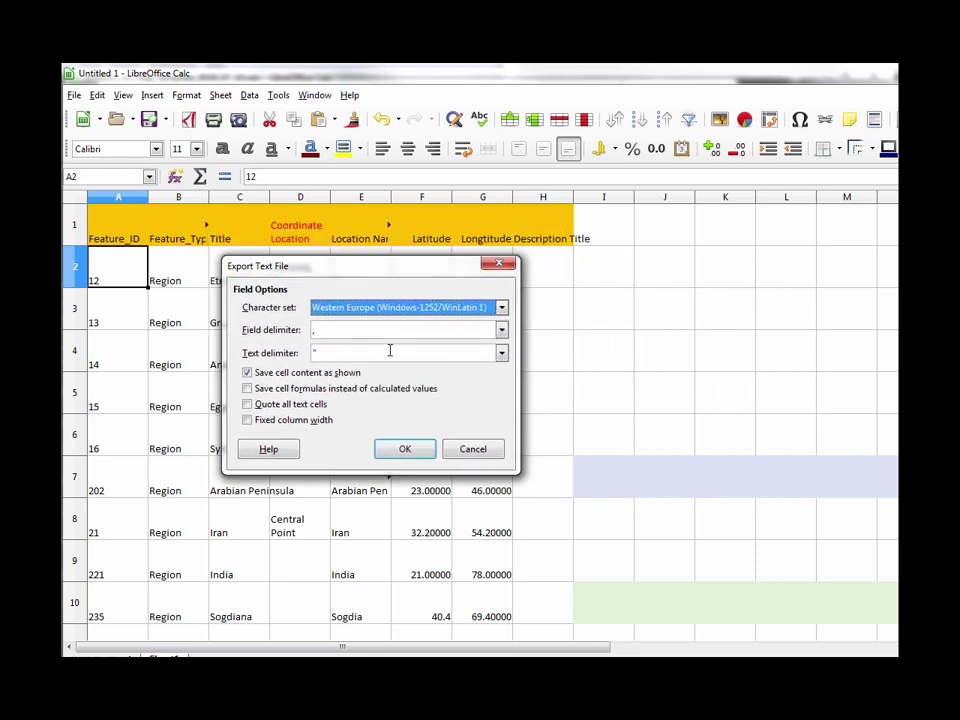
{"action": "key", "text": "u"}
{"action": "left_click", "coordinate": [327, 330]}
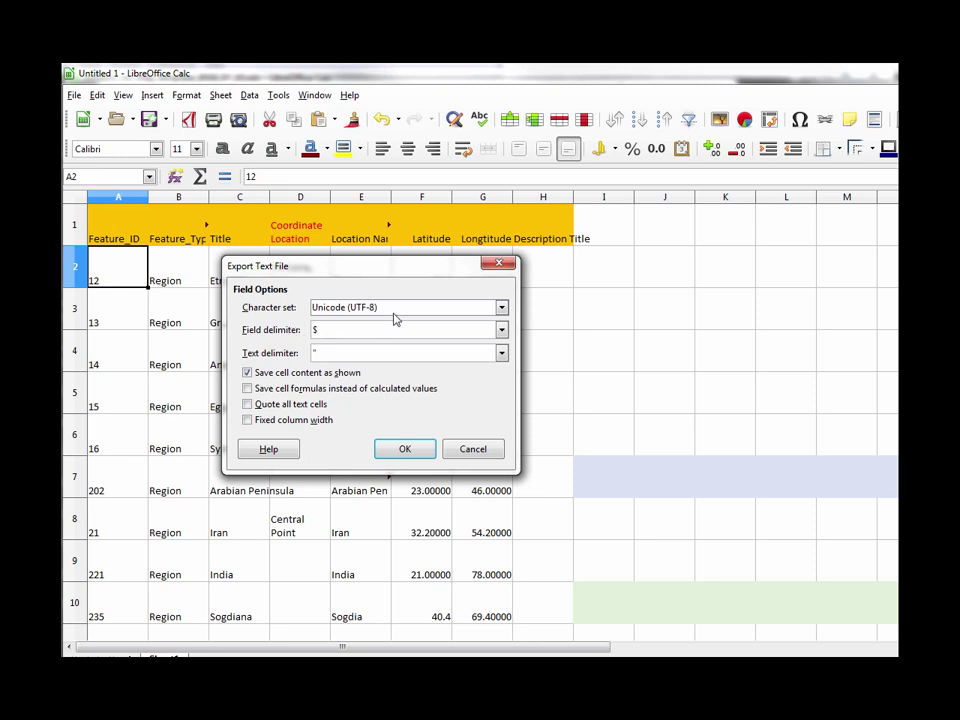
{"action": "left_click", "coordinate": [400, 450]}
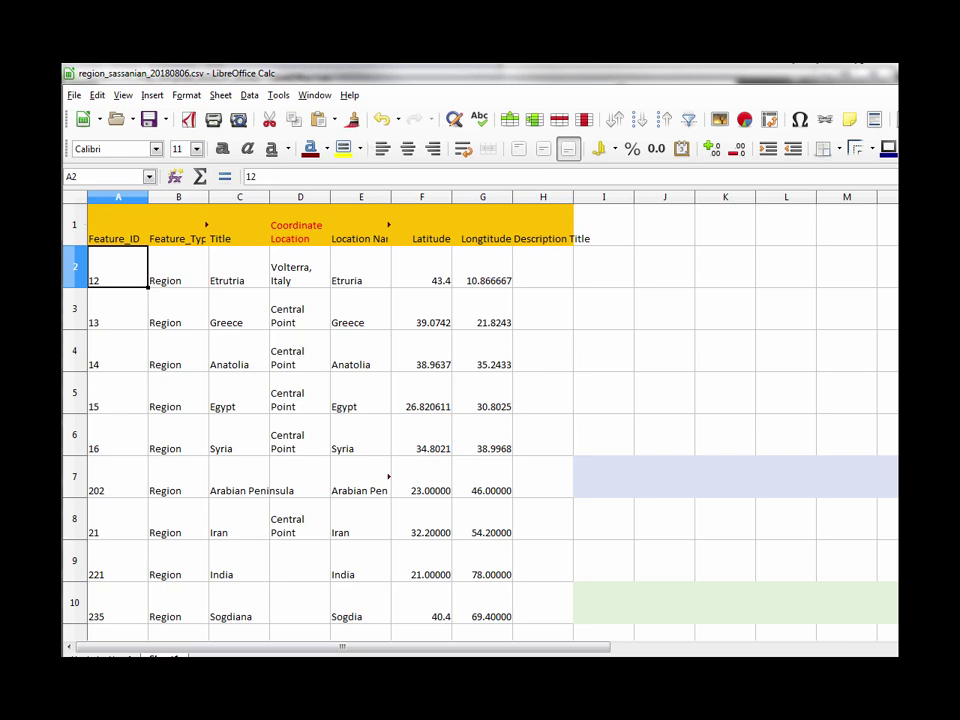
Step: Close the new spreadsheet window and switch over to the QGIS project
{"action": "key", "text": "ctrl+w"}
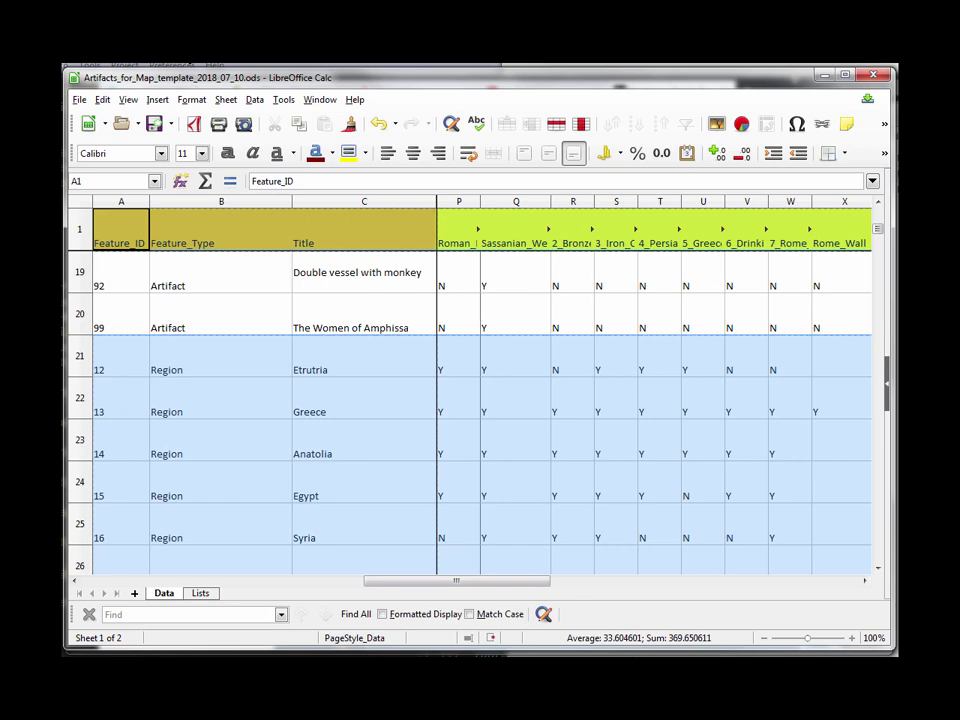
{"action": "key", "text": "alt+Tab"}
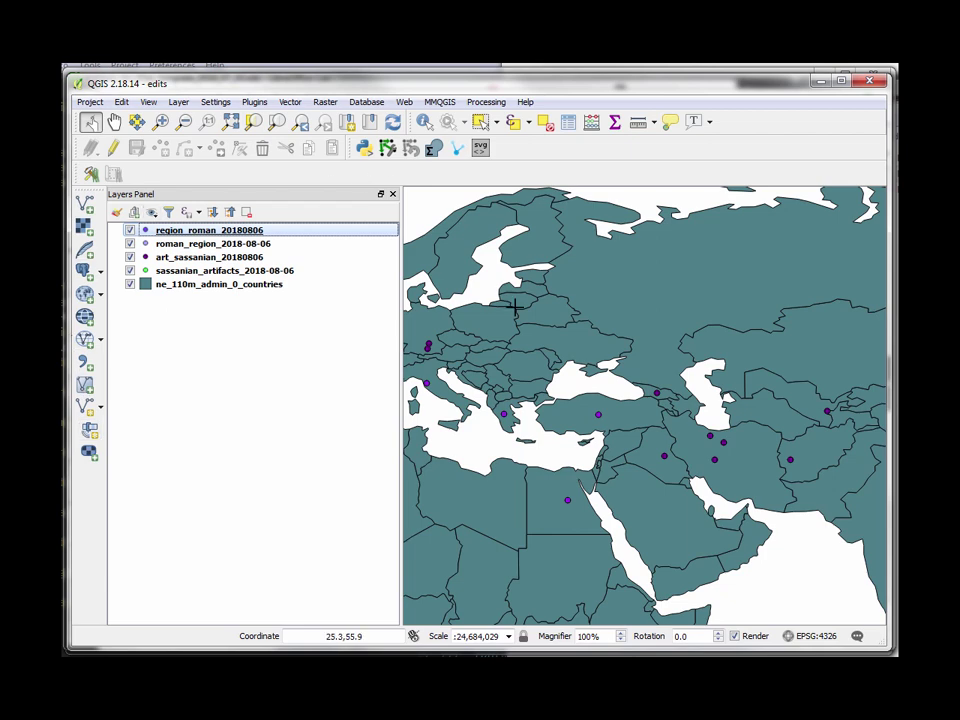
Step: Start a delimited text layer and browse to SASSANIAN/region, selecting region_sassanian_20180806.csv
{"action": "left_click", "coordinate": [84, 366]}
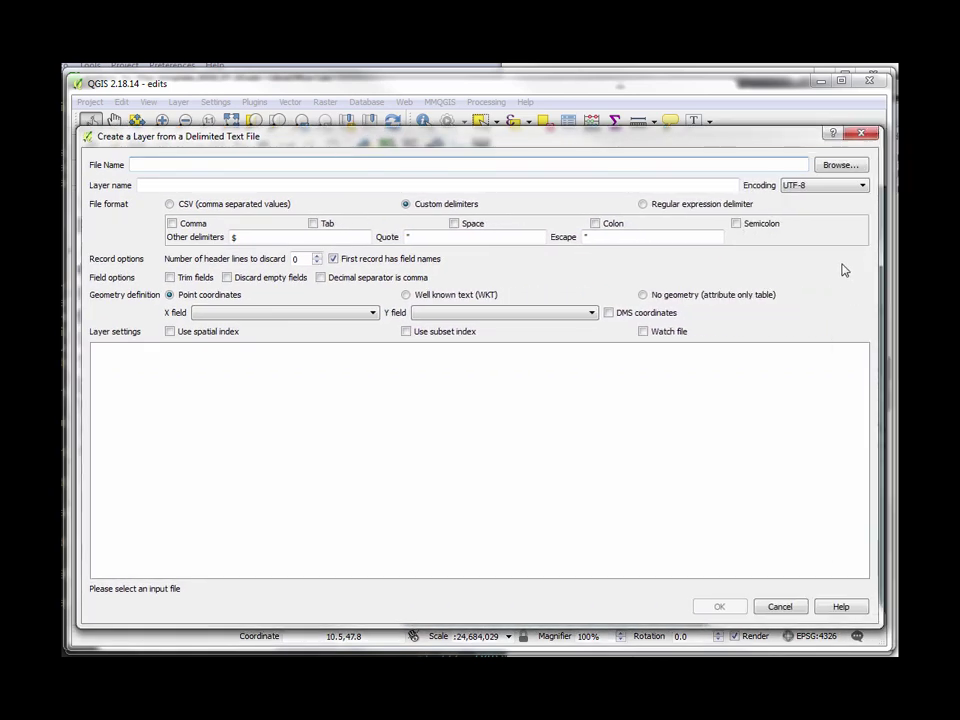
{"action": "left_click", "coordinate": [838, 165]}
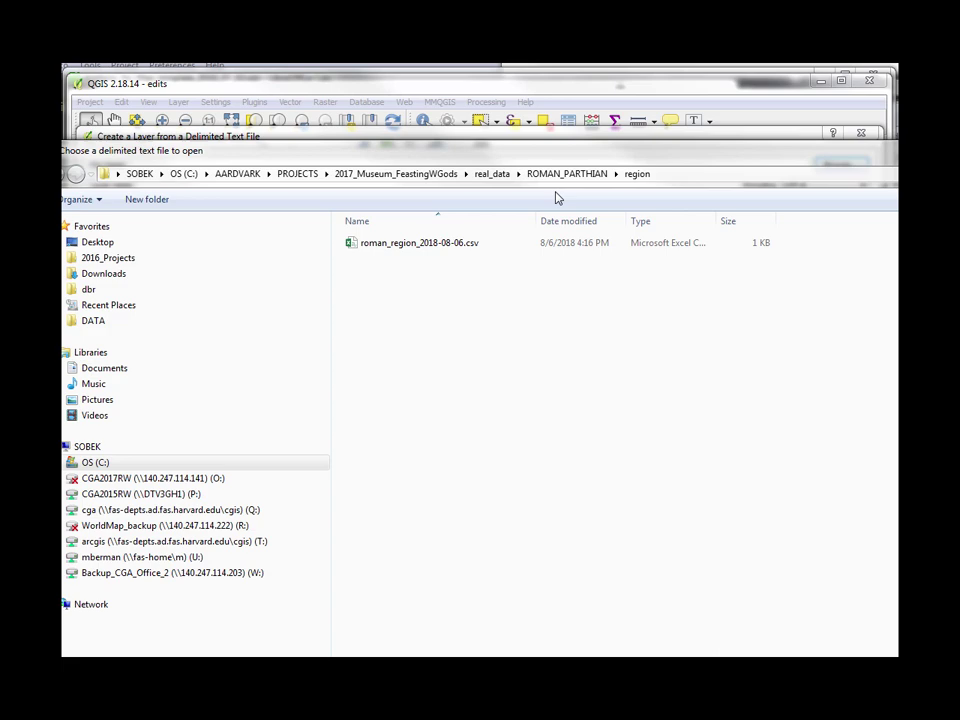
{"action": "left_click", "coordinate": [495, 174]}
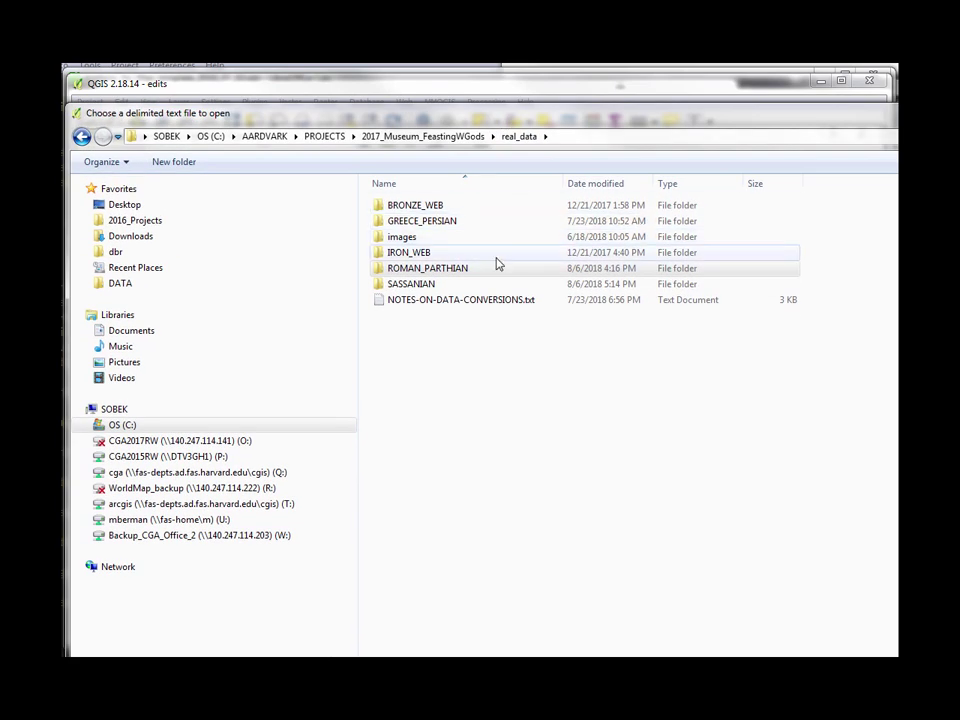
{"action": "left_click", "coordinate": [383, 286]}
{"action": "double_click", "coordinate": [383, 287]}
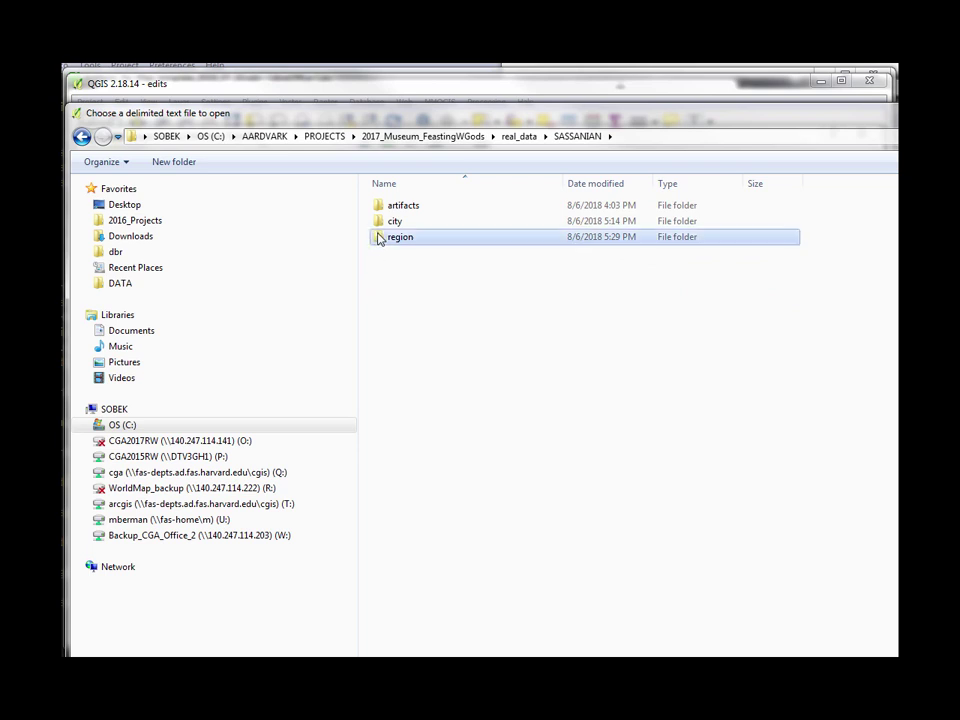
{"action": "double_click", "coordinate": [379, 236]}
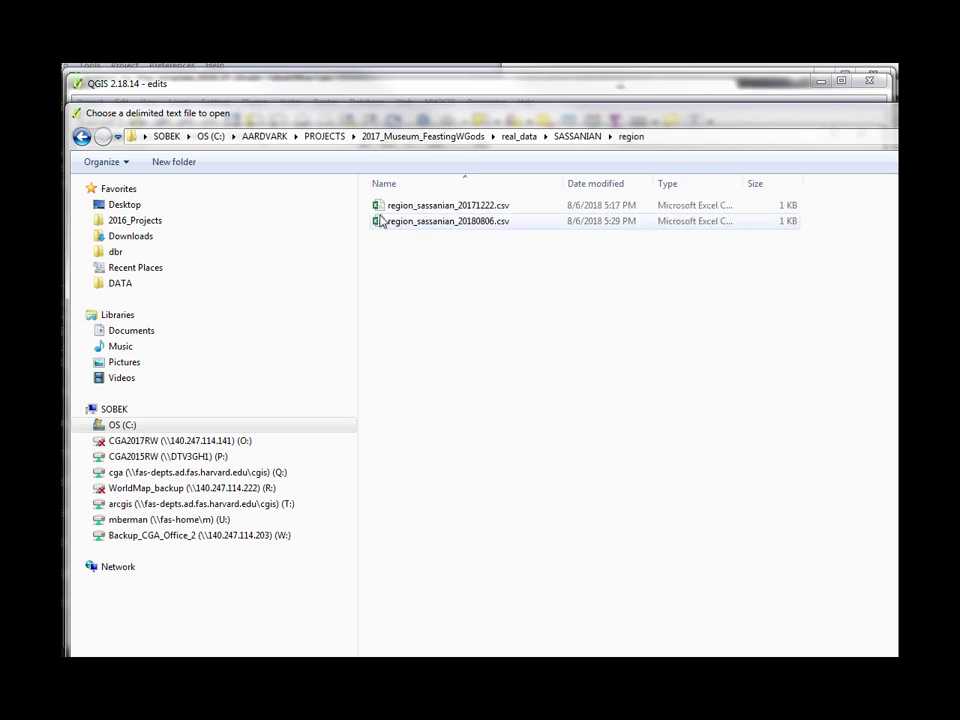
{"action": "left_click", "coordinate": [445, 224]}
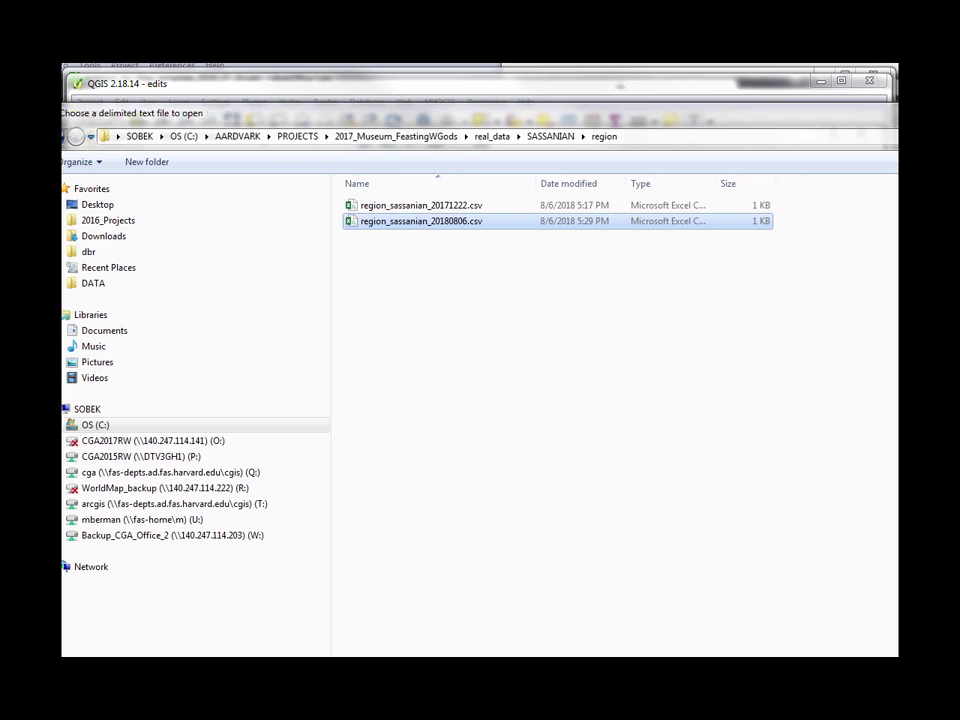
Step: Resize the file chooser and open region_sassanian_20180806.csv
{"action": "left_click_drag", "start_coordinate": [896, 368], "coordinate": [884, 368]}
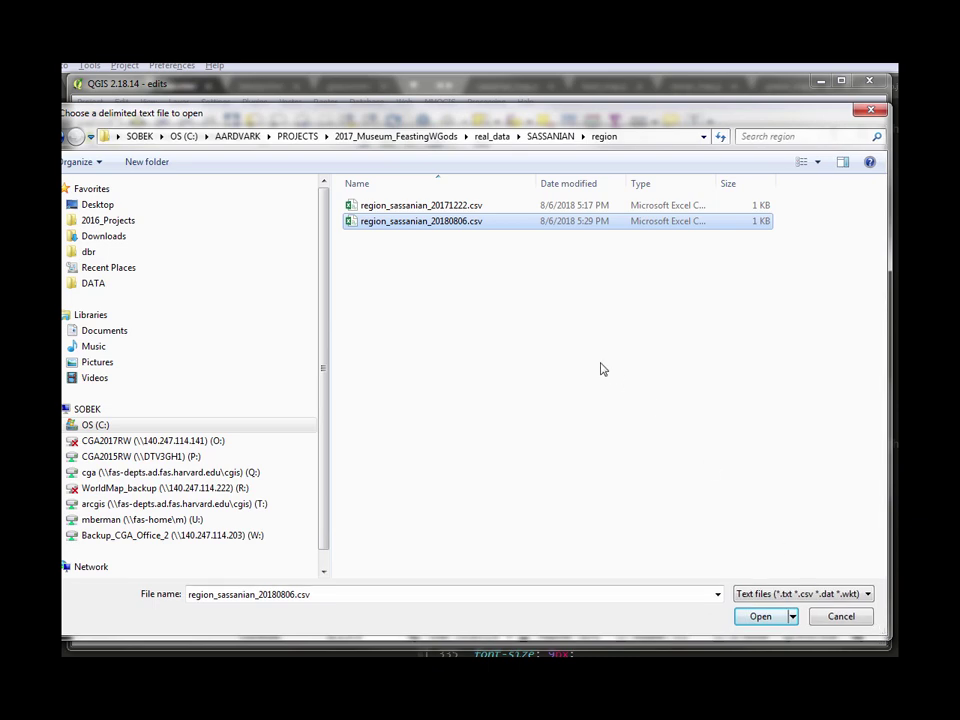
{"action": "left_click_drag", "start_coordinate": [214, 110], "coordinate": [230, 78]}
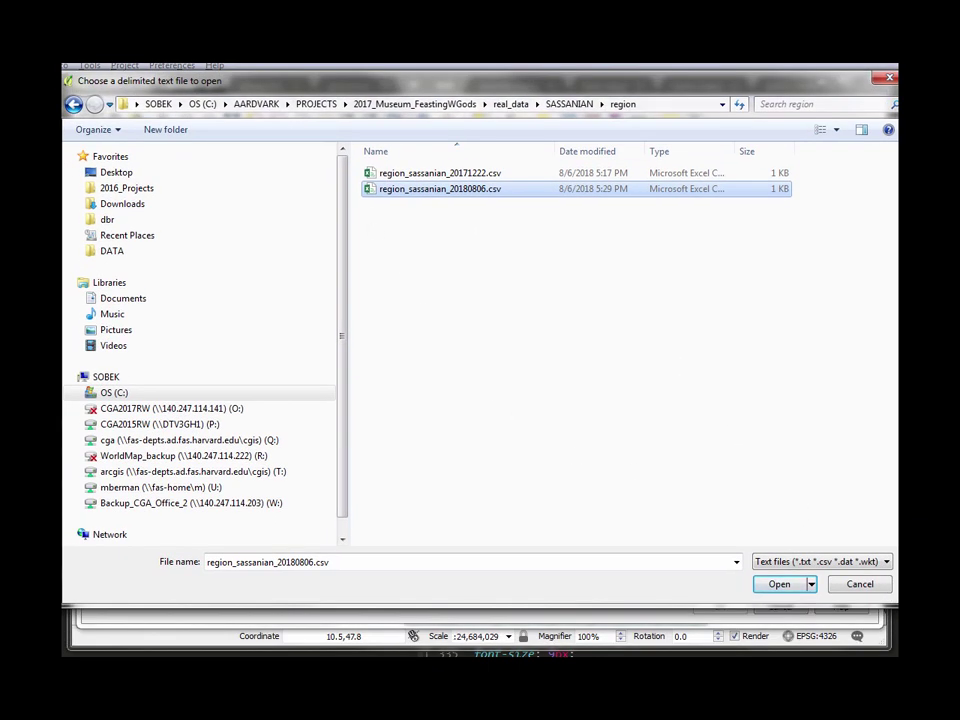
{"action": "left_click_drag", "start_coordinate": [897, 604], "coordinate": [889, 640]}
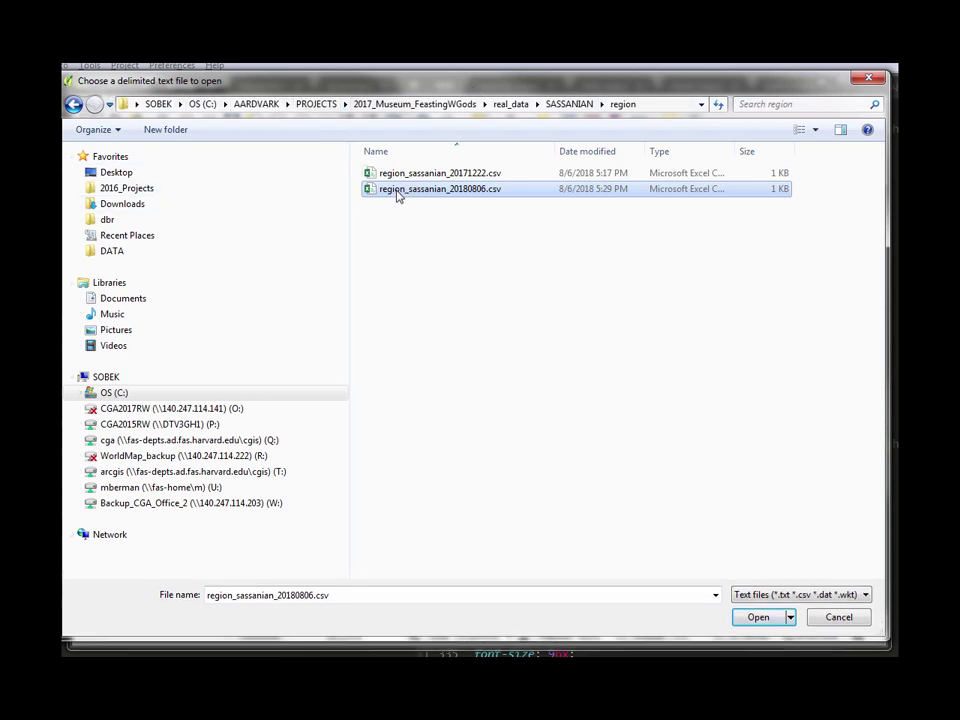
{"action": "left_click", "coordinate": [758, 617]}
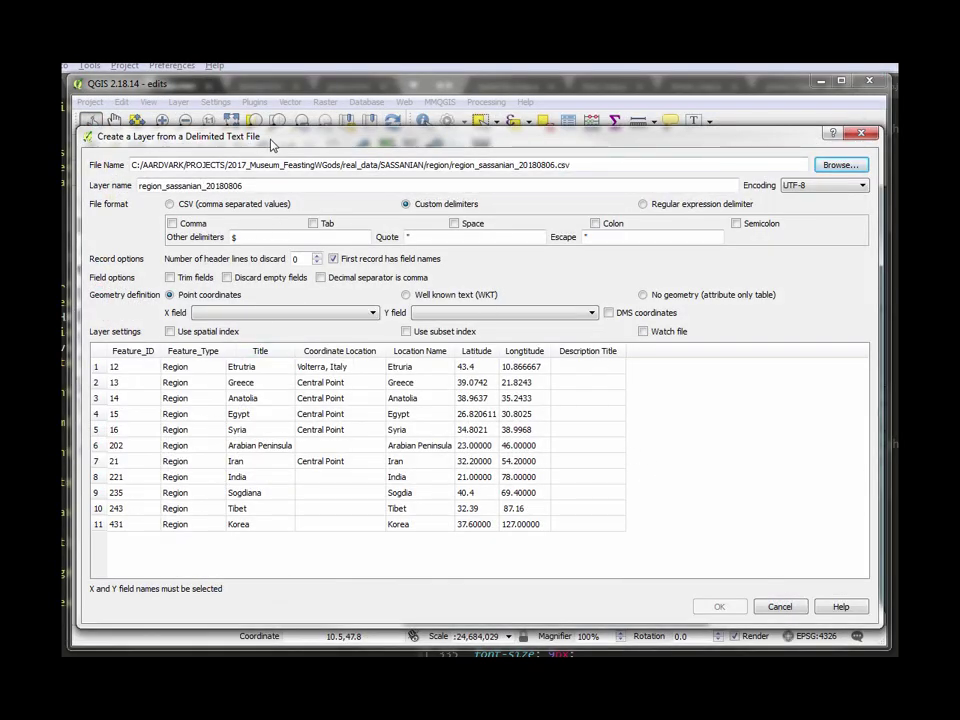
Step: Enlarge the CSV import dialog and keep the $ custom delimiter as the only separator
{"action": "left_click_drag", "start_coordinate": [270, 142], "coordinate": [270, 97]}
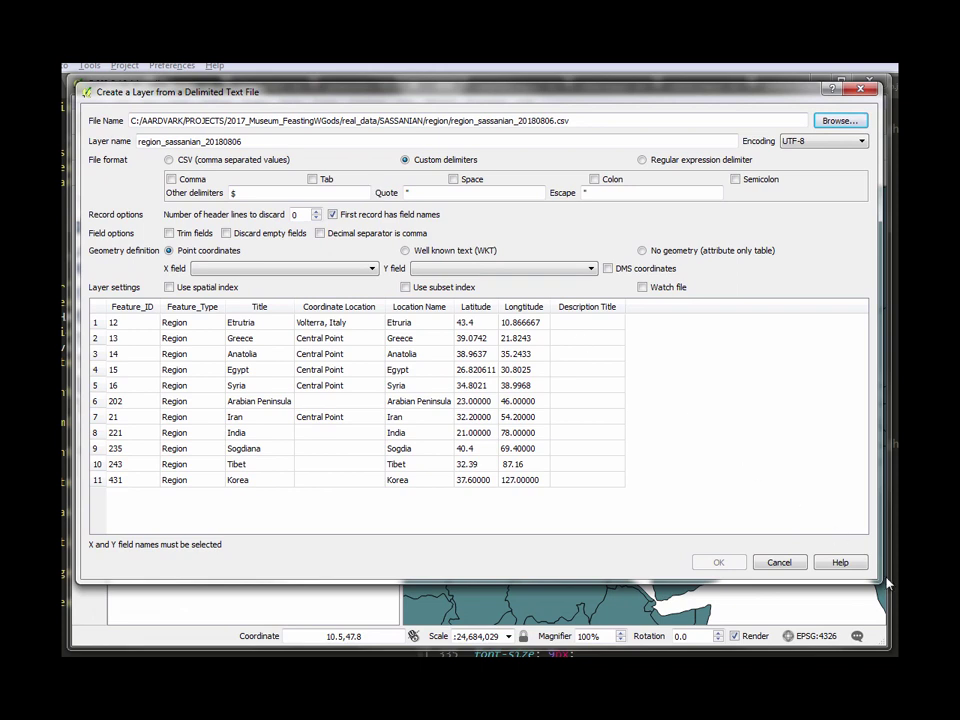
{"action": "left_click_drag", "start_coordinate": [886, 584], "coordinate": [883, 643]}
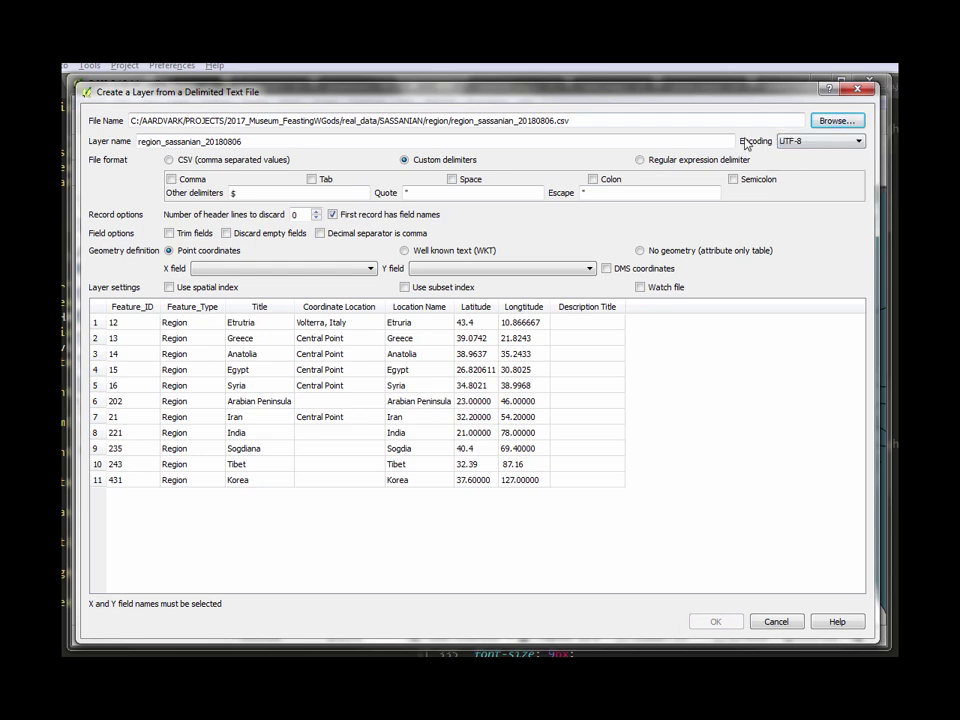
{"action": "double_click", "coordinate": [221, 193]}
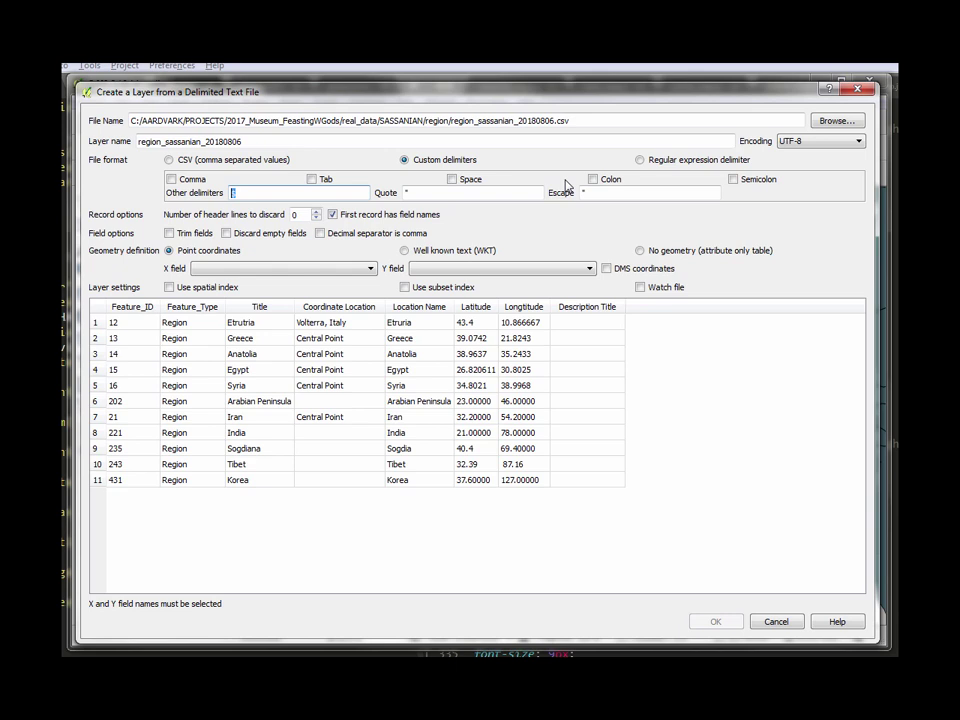
{"action": "left_click", "coordinate": [252, 194]}
{"action": "left_click", "coordinate": [171, 180]}
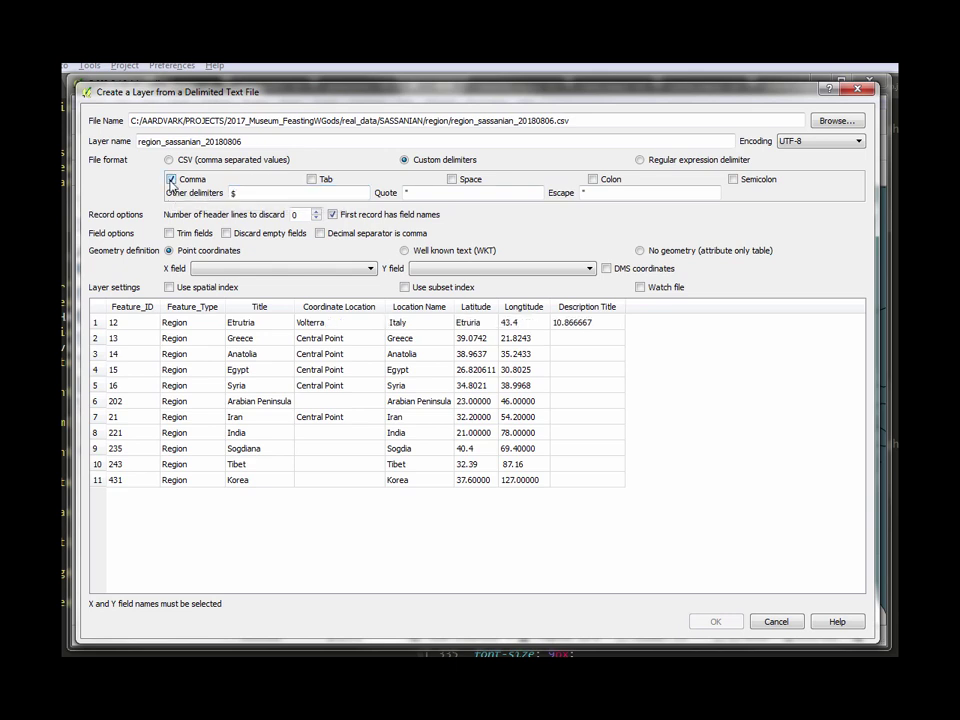
{"action": "left_click", "coordinate": [171, 180]}
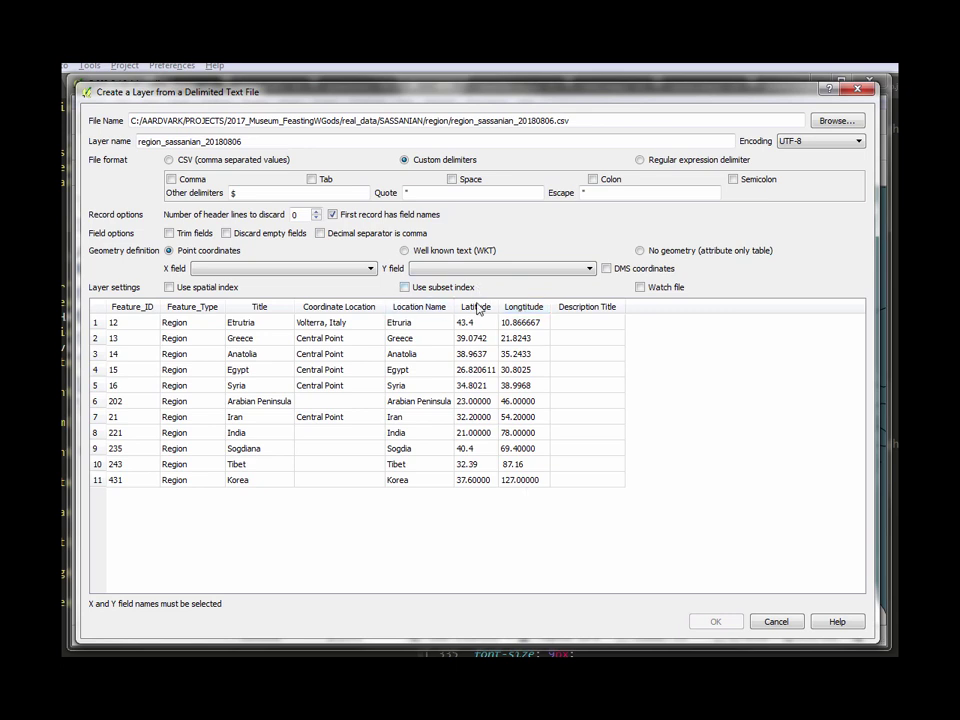
Step: Use Longitude as the X field and Latitude as the Y field, and create the point layer
{"action": "left_click", "coordinate": [369, 269]}
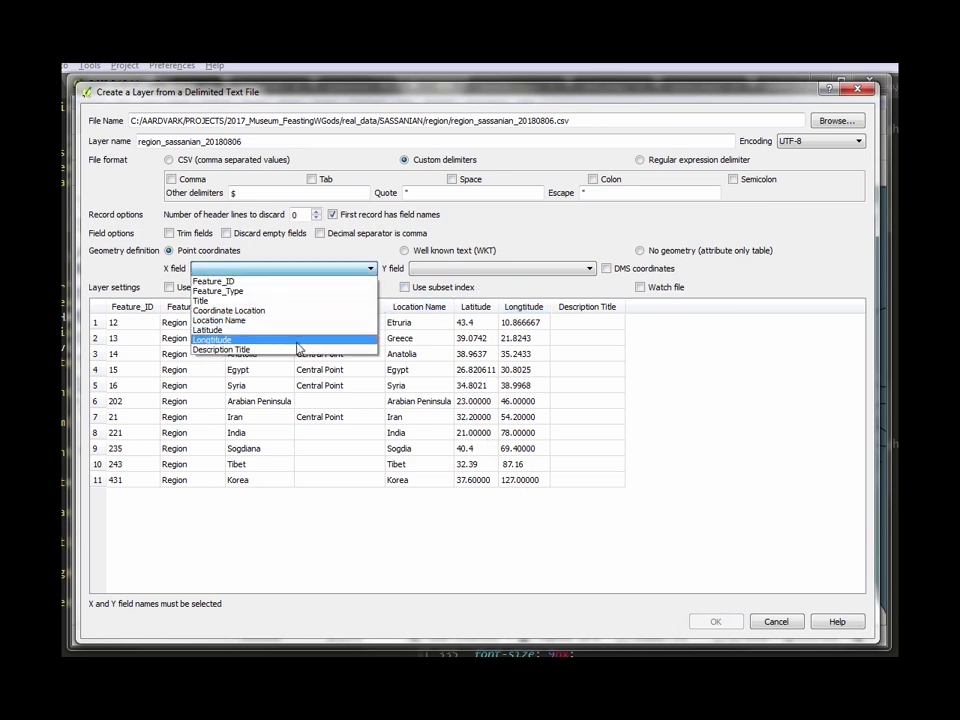
{"action": "left_click", "coordinate": [297, 342]}
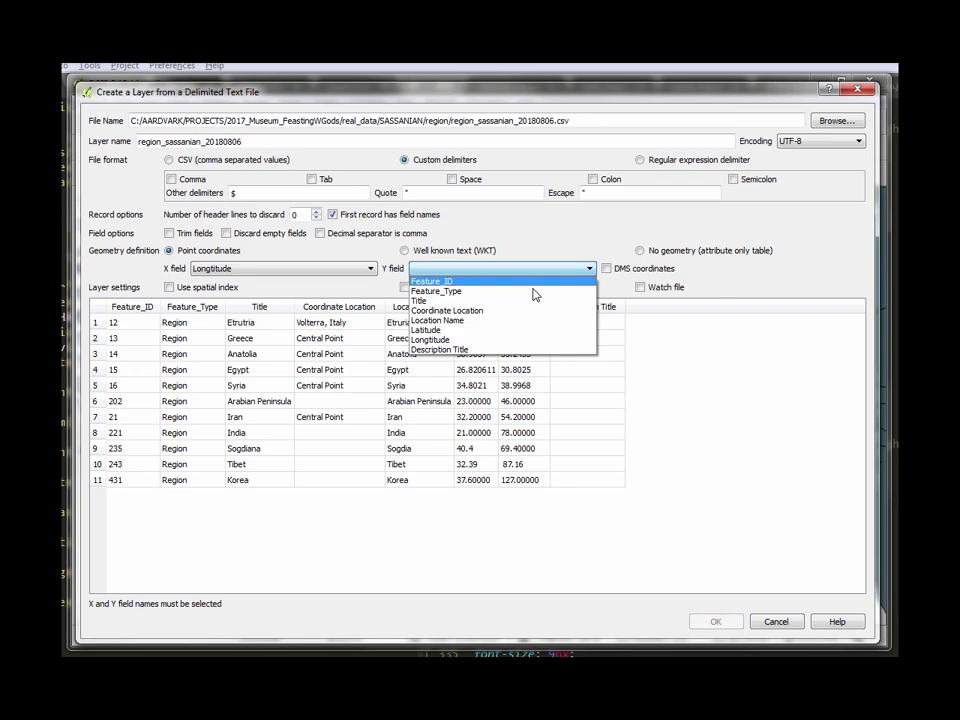
{"action": "left_click", "coordinate": [553, 329]}
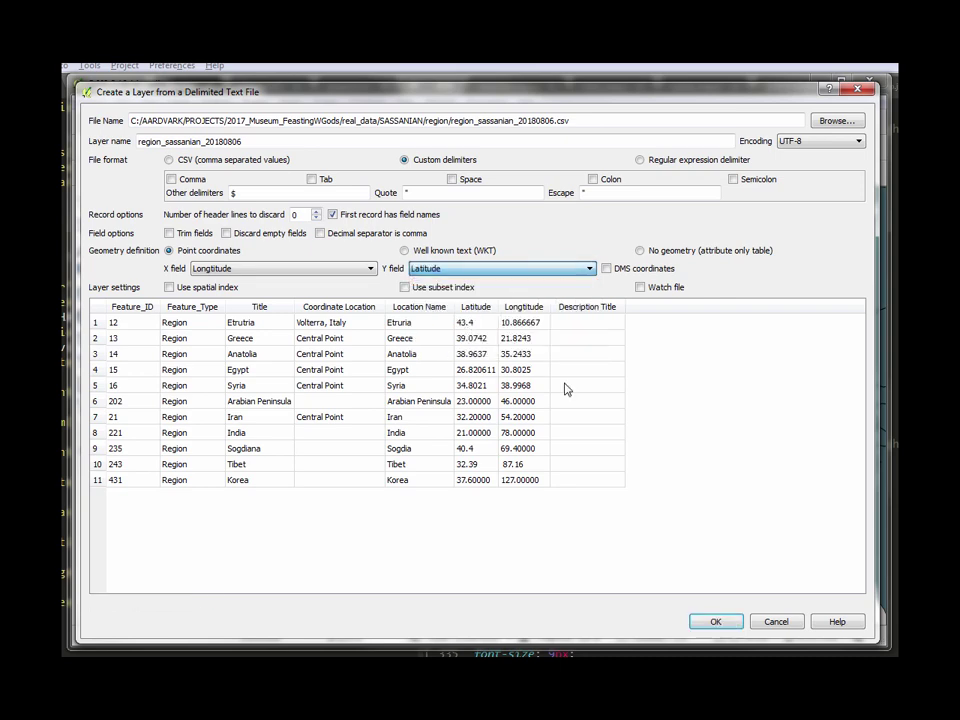
{"action": "left_click", "coordinate": [717, 622]}
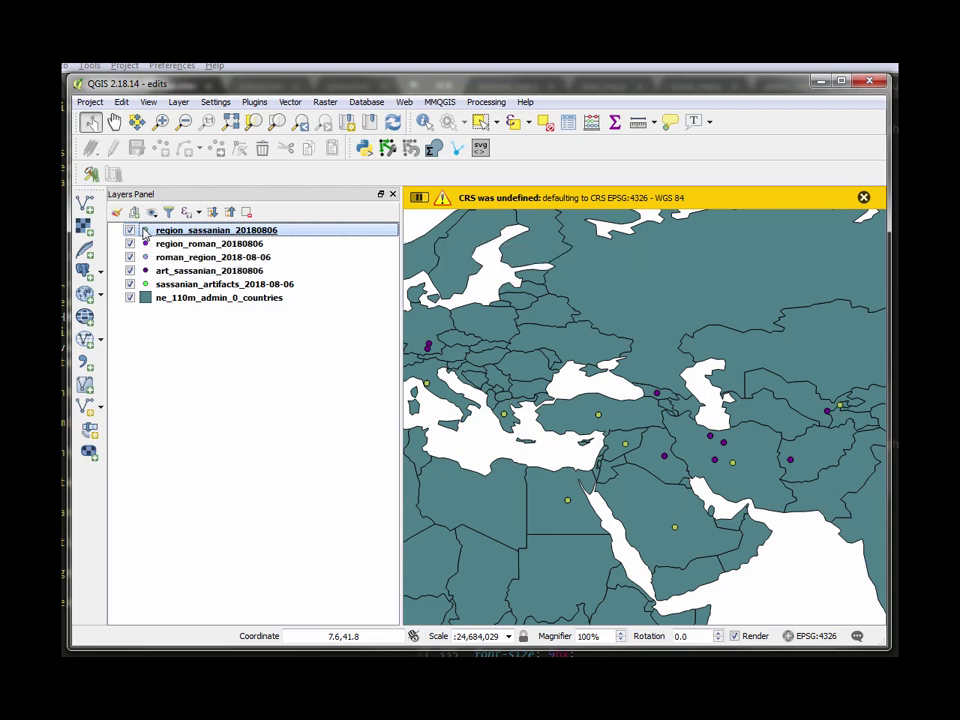
Step: Give region_sassanian_20180806 a star marker symbol and review its attribute table
{"action": "double_click", "coordinate": [145, 232]}
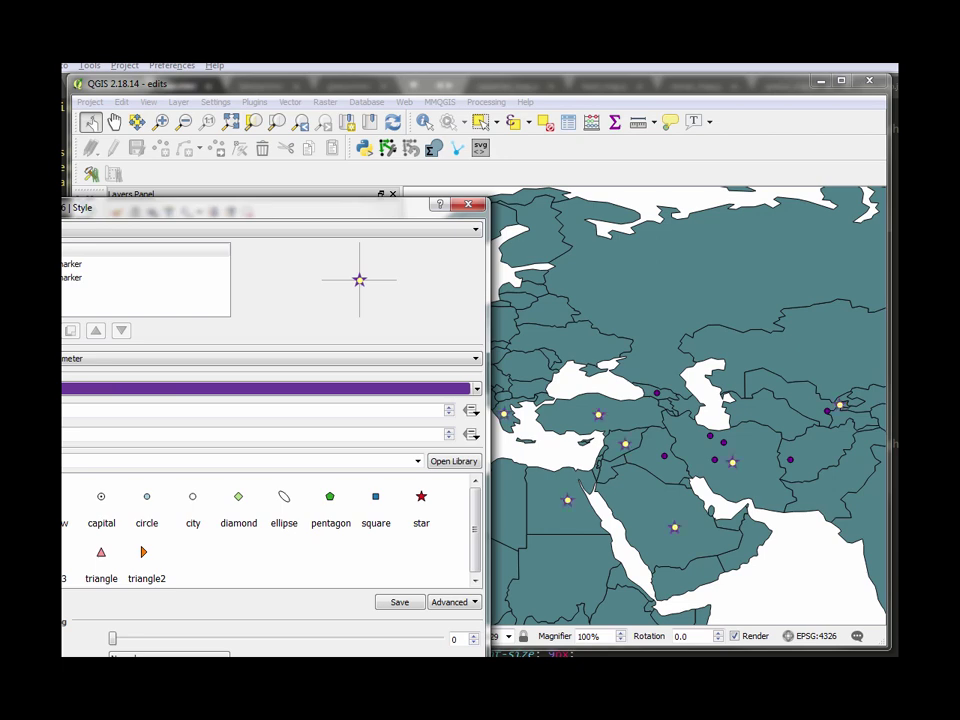
{"action": "key", "text": "Return"}
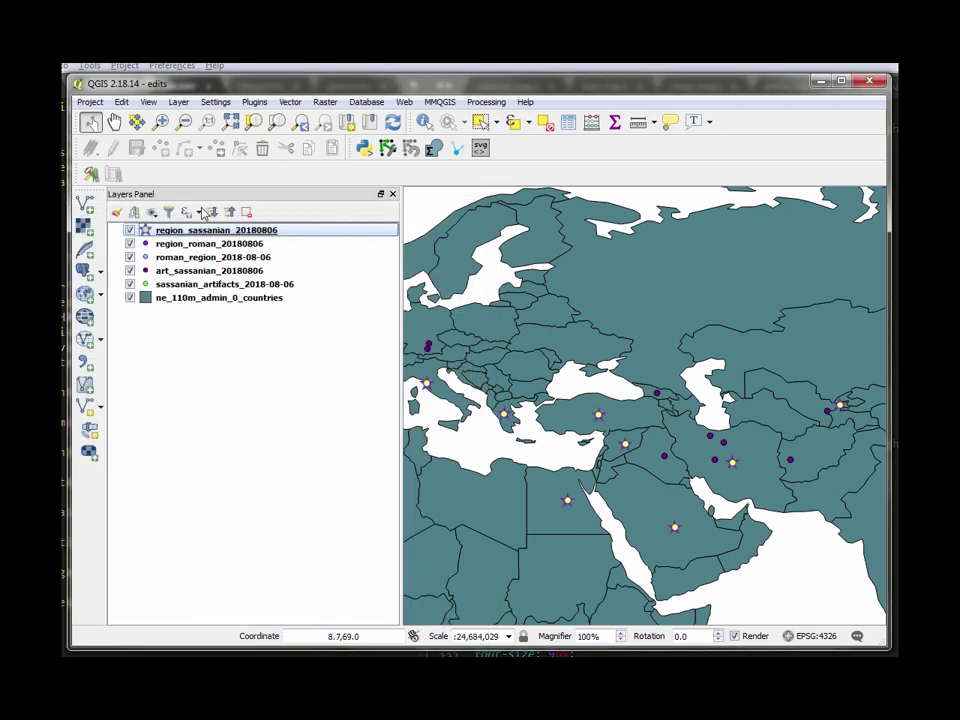
{"action": "right_click", "coordinate": [188, 237]}
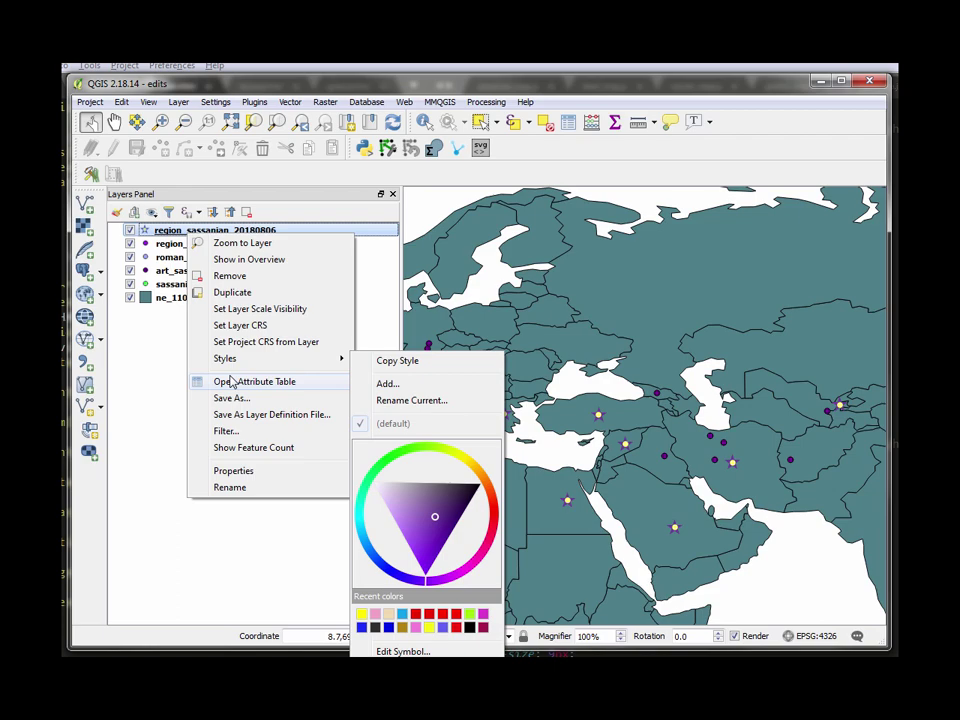
{"action": "left_click", "coordinate": [231, 379]}
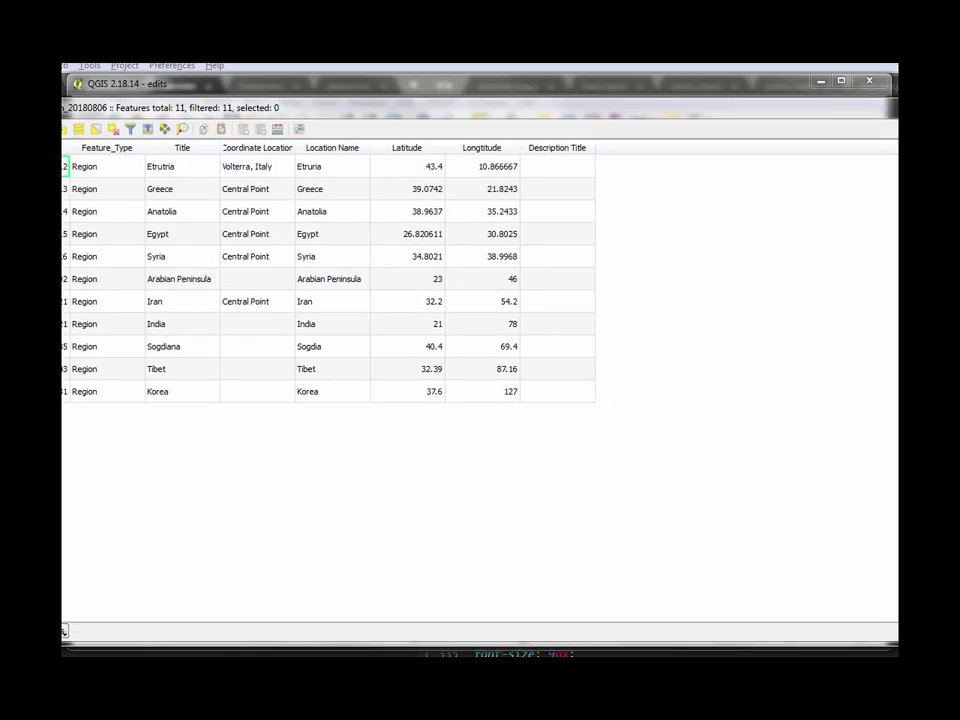
{"action": "key", "text": "Escape"}
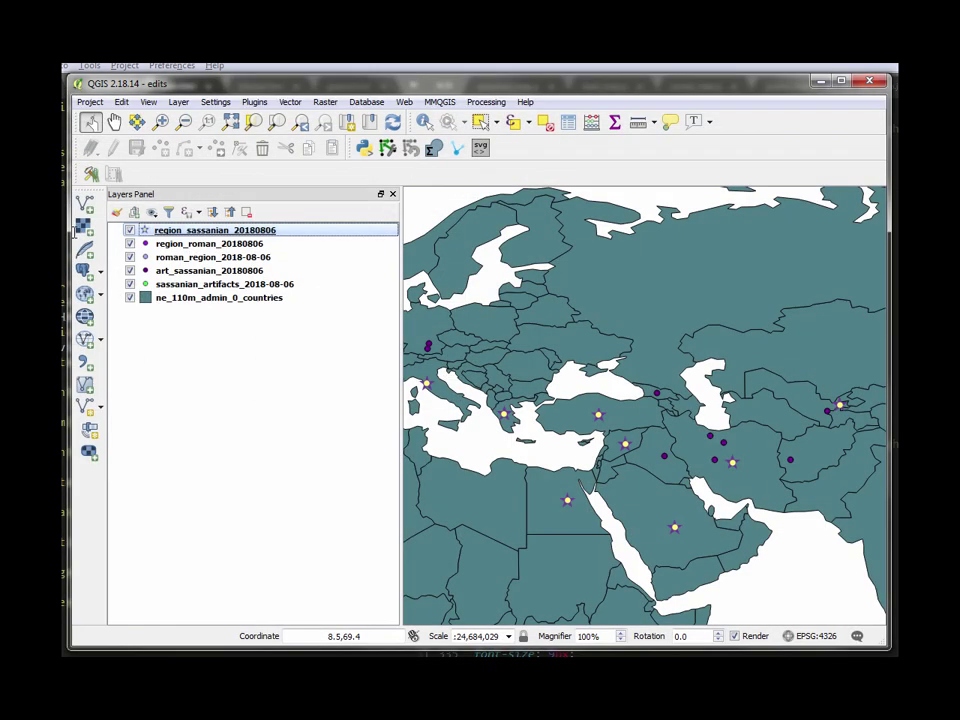
Step: Start saving the region layer to a new file and browse to the SASSANIAN region folder
{"action": "right_click", "coordinate": [188, 237]}
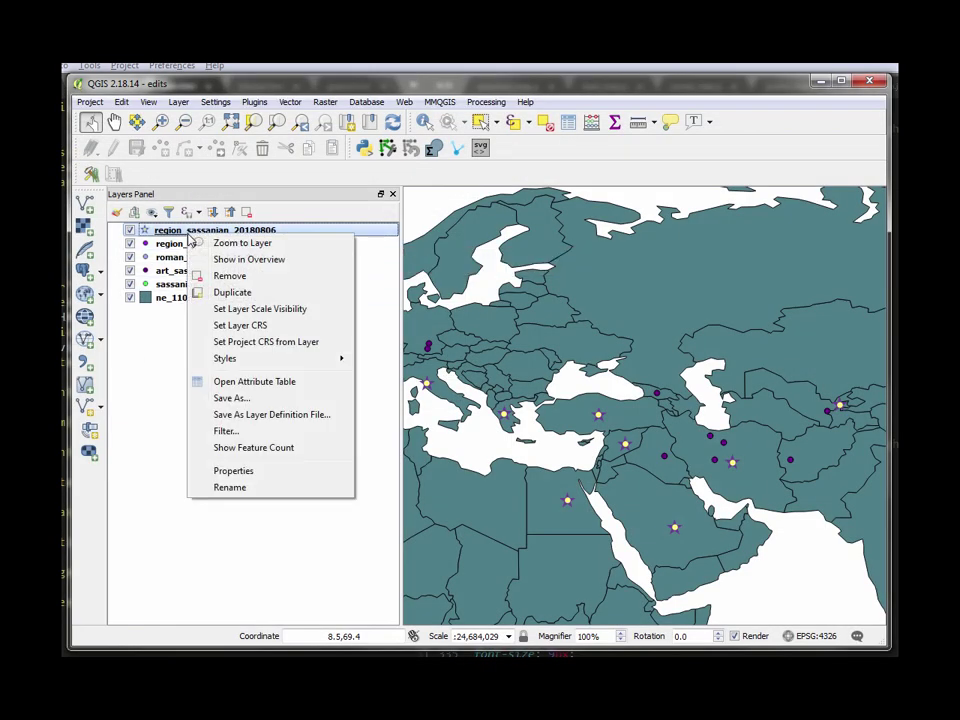
{"action": "left_click", "coordinate": [239, 401]}
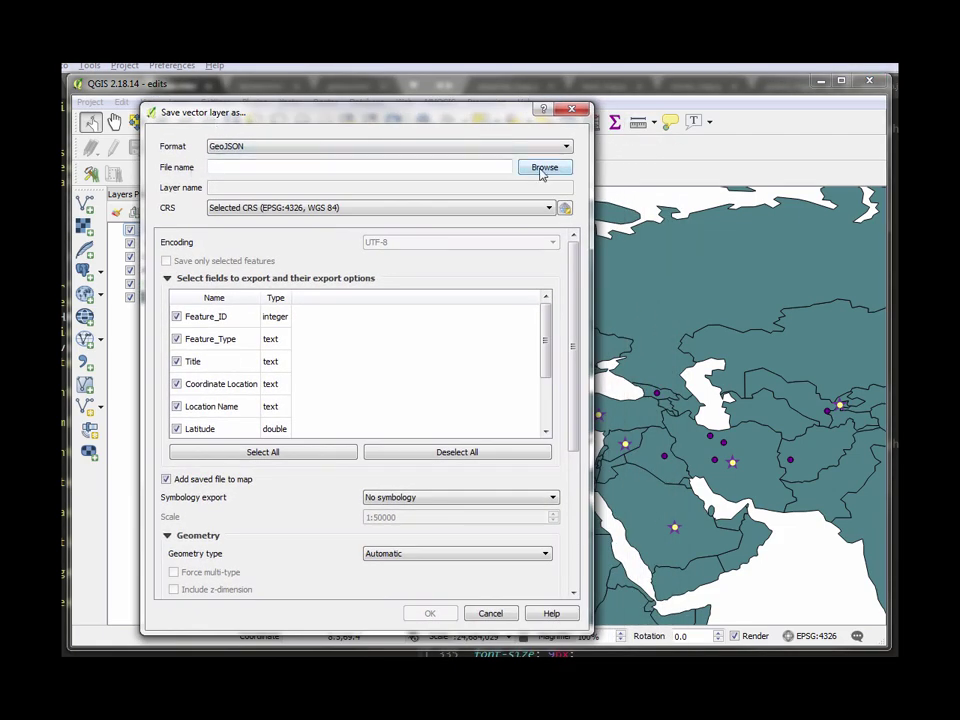
{"action": "left_click", "coordinate": [543, 168]}
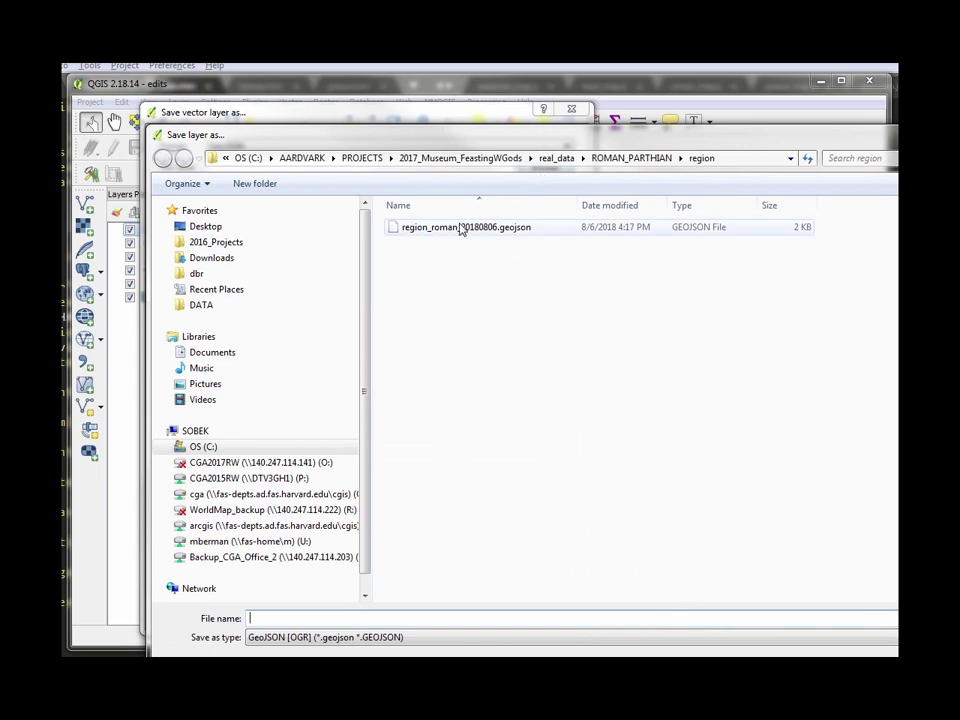
{"action": "left_click", "coordinate": [461, 228]}
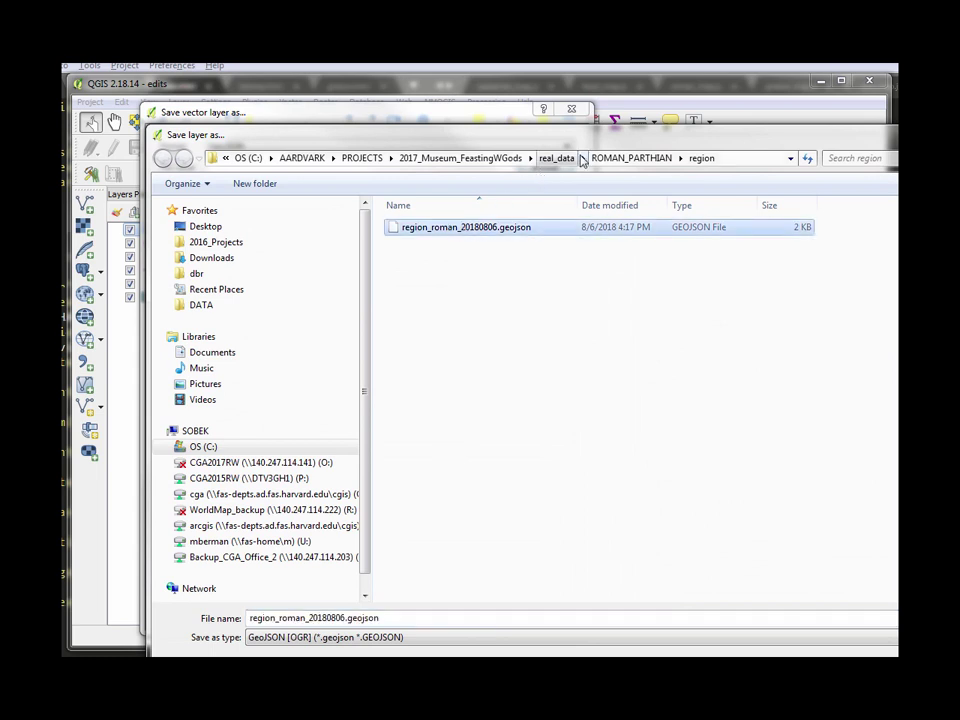
{"action": "left_click", "coordinate": [563, 160]}
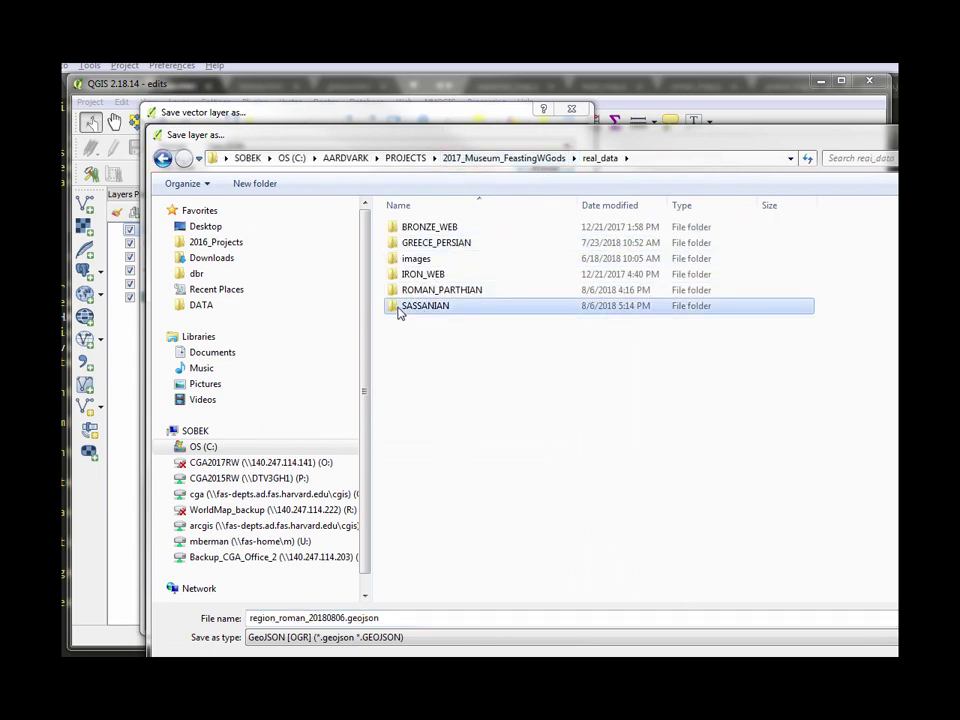
{"action": "double_click", "coordinate": [399, 306]}
{"action": "double_click", "coordinate": [393, 260]}
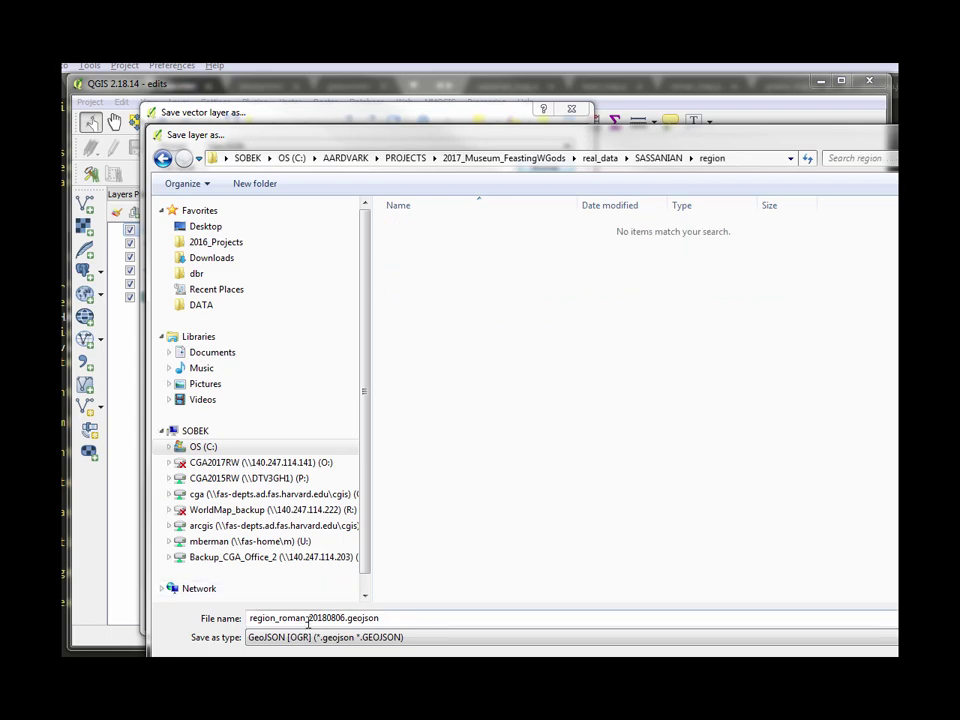
{"action": "left_click_drag", "start_coordinate": [297, 134], "coordinate": [239, 88]}
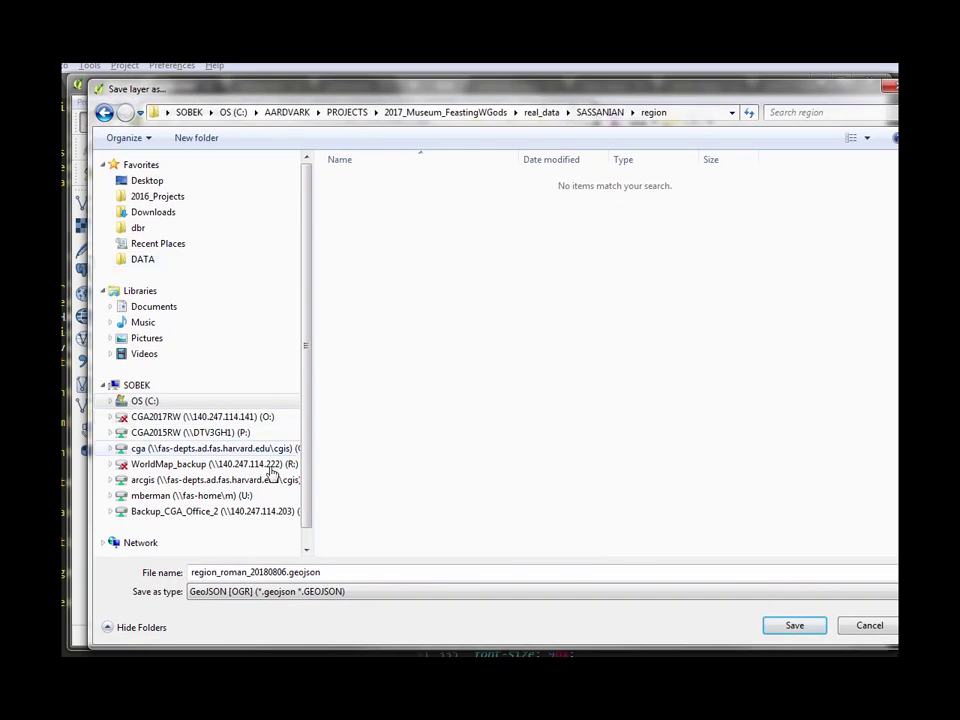
Step: Name the file region_sassanian_20180806.geojson and save the layer as GeoJSON
{"action": "double_click", "coordinate": [254, 572]}
{"action": "left_click", "coordinate": [241, 572]}
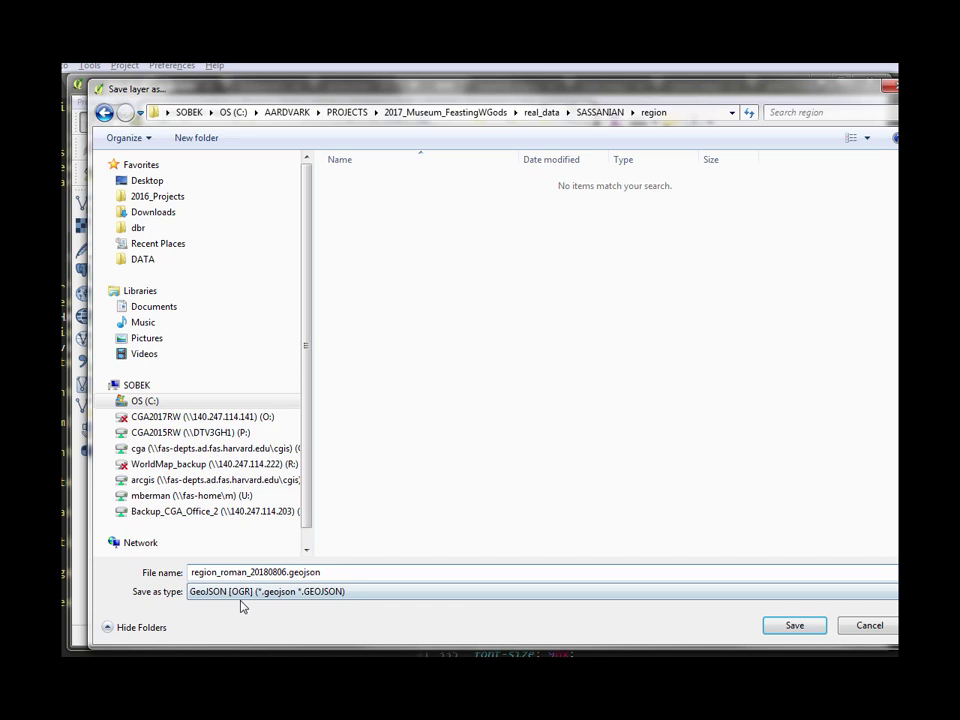
{"action": "key", "text": "BackSpace"}
{"action": "key", "text": "BackSpace"}
{"action": "key", "text": "BackSpace"}
{"action": "type", "text": "sassani"}
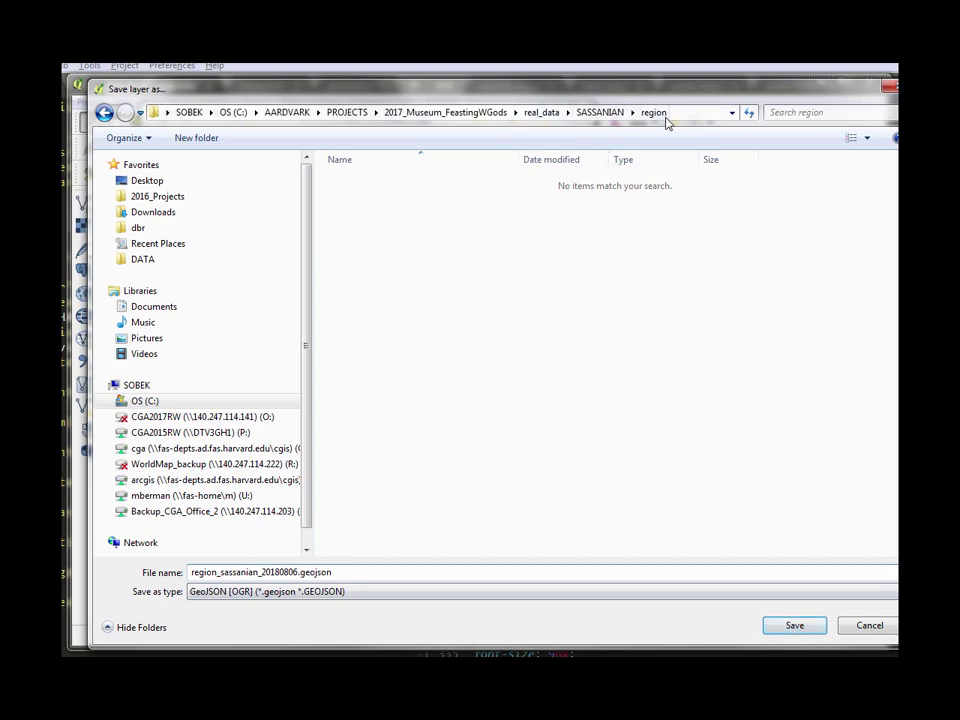
{"action": "left_click", "coordinate": [794, 625]}
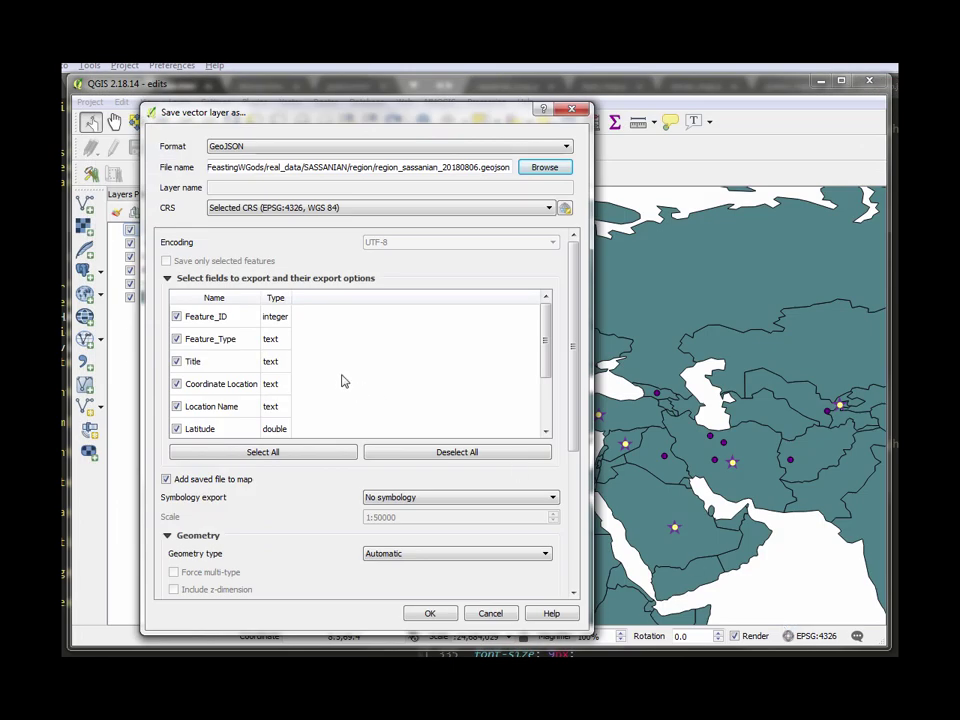
{"action": "left_click", "coordinate": [430, 614]}
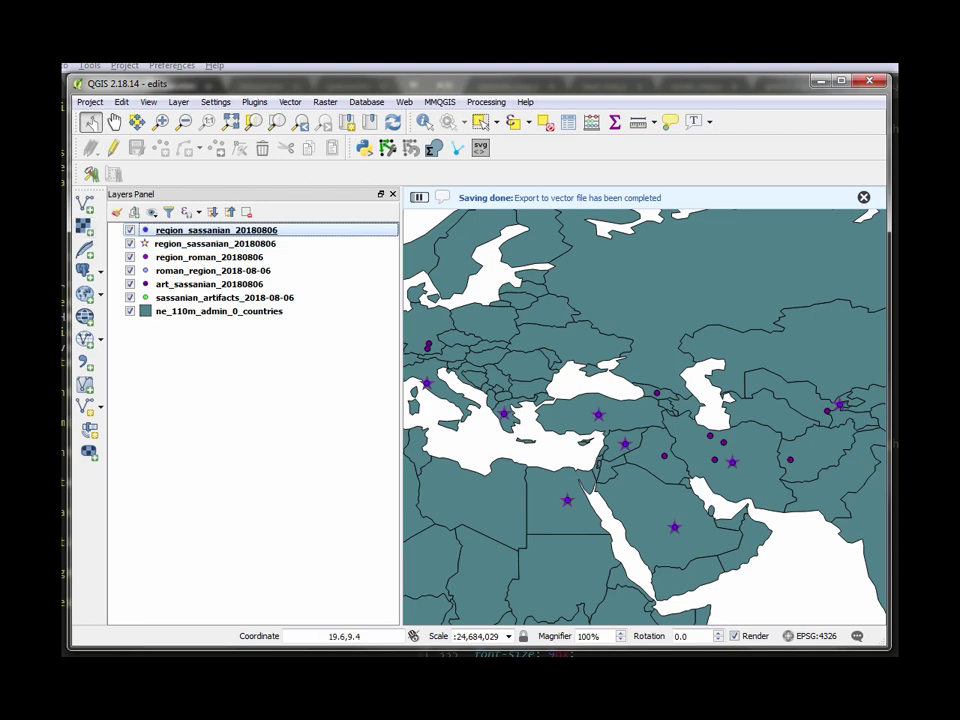
{"action": "key", "text": "alt+Tab"}
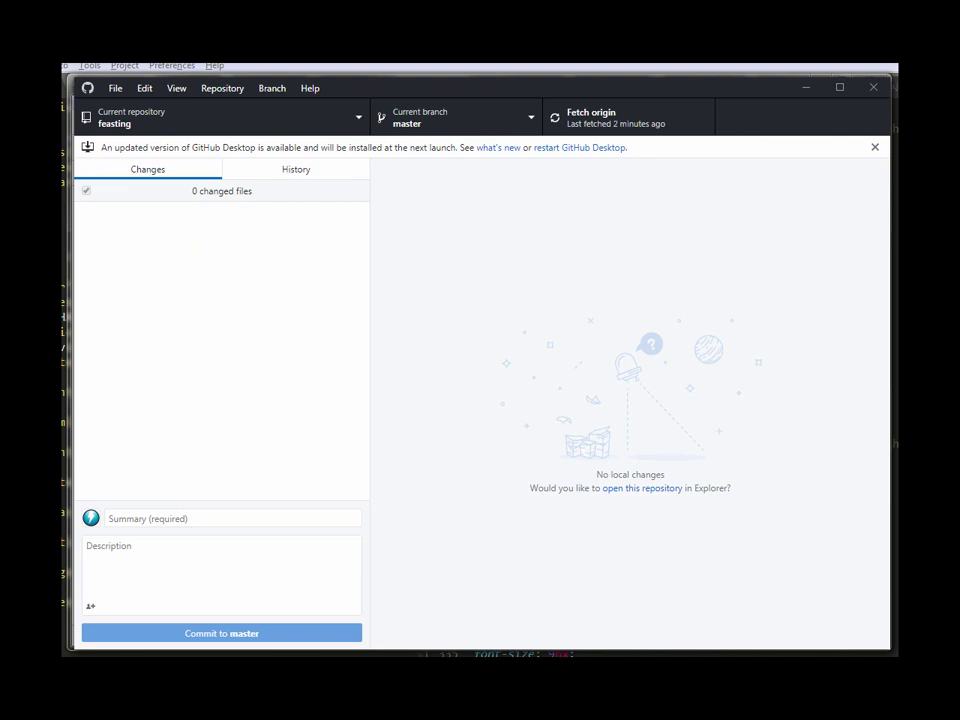
{"action": "key", "text": "alt+Tab"}
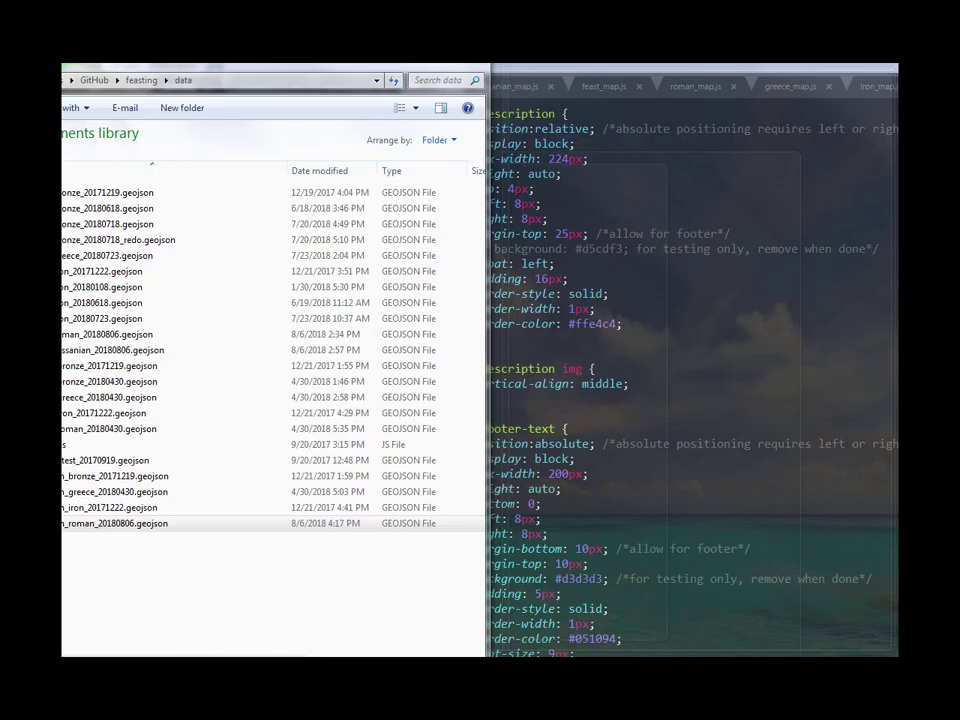
Step: Copy region_sassanian_20180806.geojson from the SASSANIAN region folder
{"action": "key", "text": "alt+Tab"}
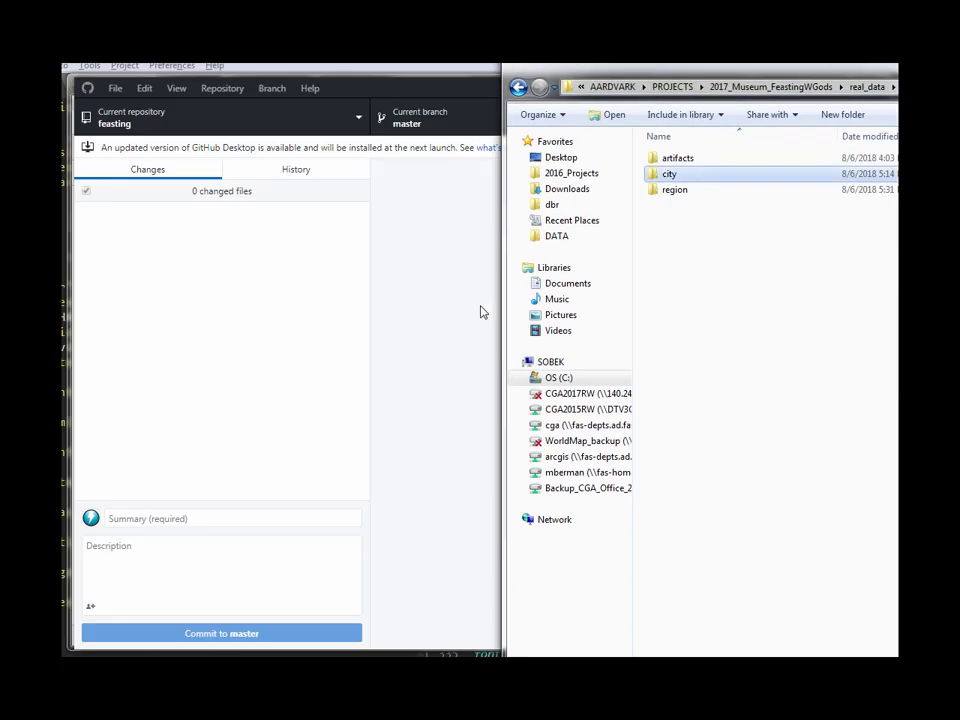
{"action": "left_click_drag", "start_coordinate": [631, 65], "coordinate": [201, 70]}
{"action": "key", "text": "super+Up"}
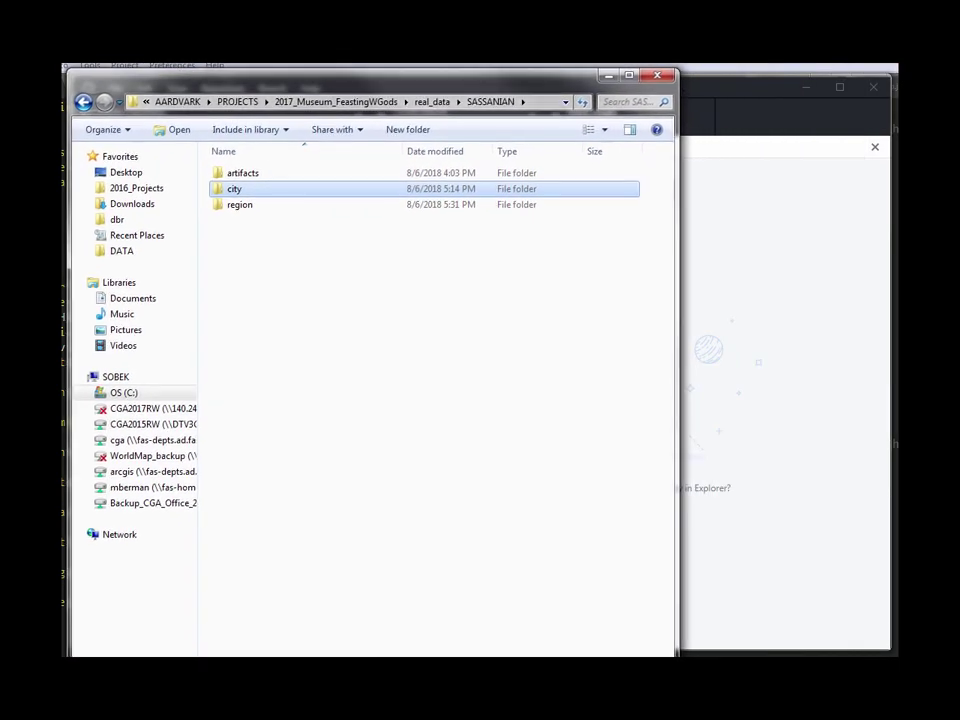
{"action": "double_click", "coordinate": [219, 205]}
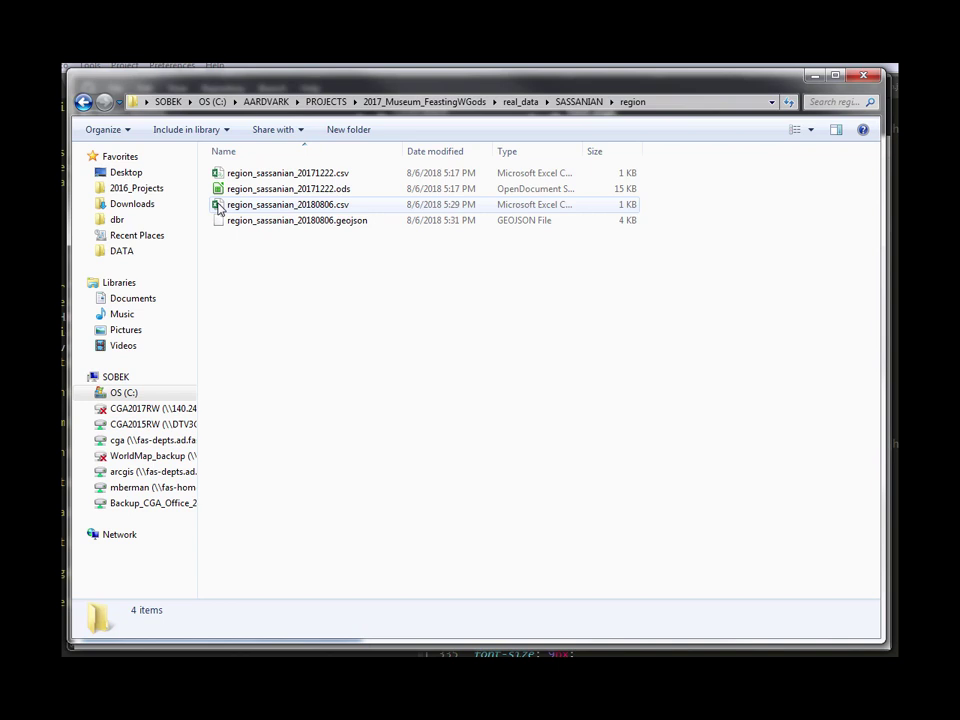
{"action": "left_click", "coordinate": [307, 227]}
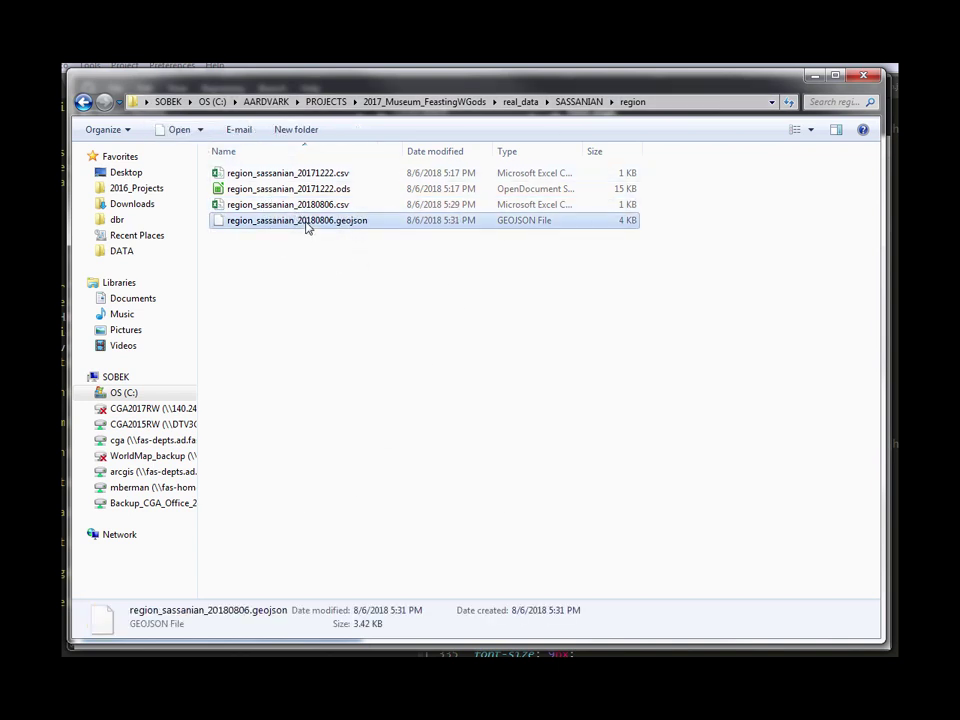
{"action": "right_click", "coordinate": [307, 227]}
{"action": "left_click", "coordinate": [356, 422]}
Step: Paste the geojson file into the feasting repository's data folder
{"action": "key", "text": "alt+Tab"}
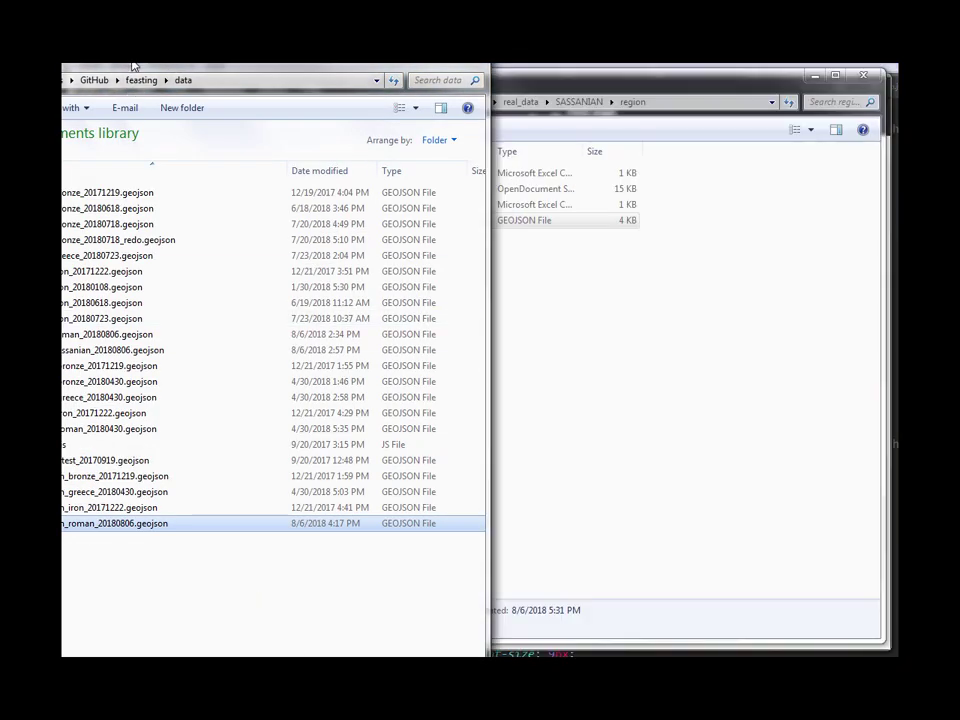
{"action": "left_click_drag", "start_coordinate": [135, 65], "coordinate": [351, 90]}
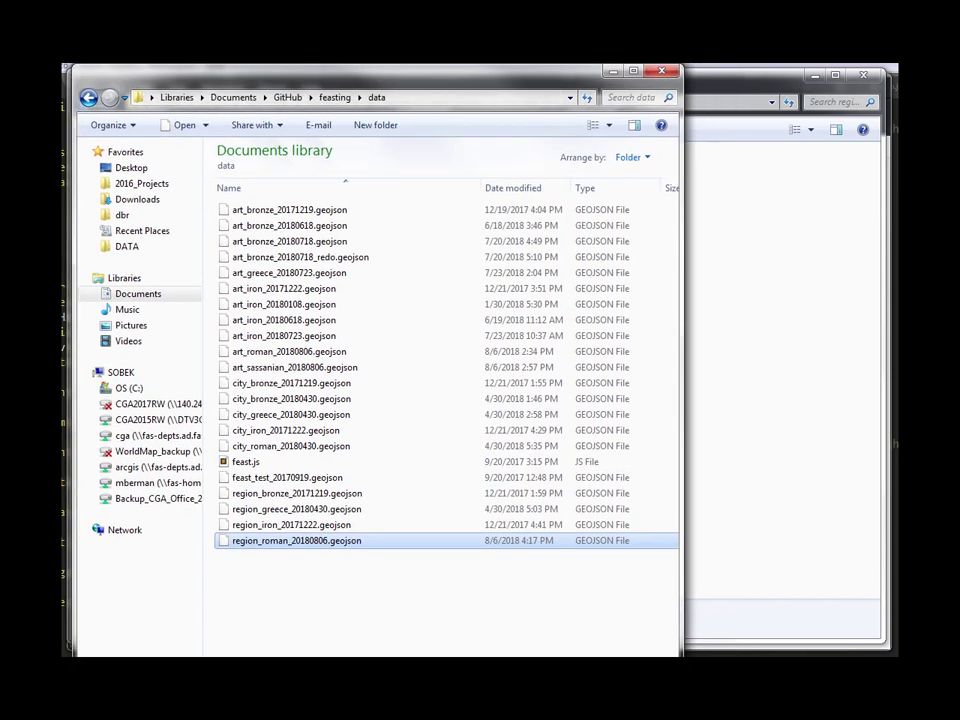
{"action": "left_click_drag", "start_coordinate": [683, 360], "coordinate": [880, 360]}
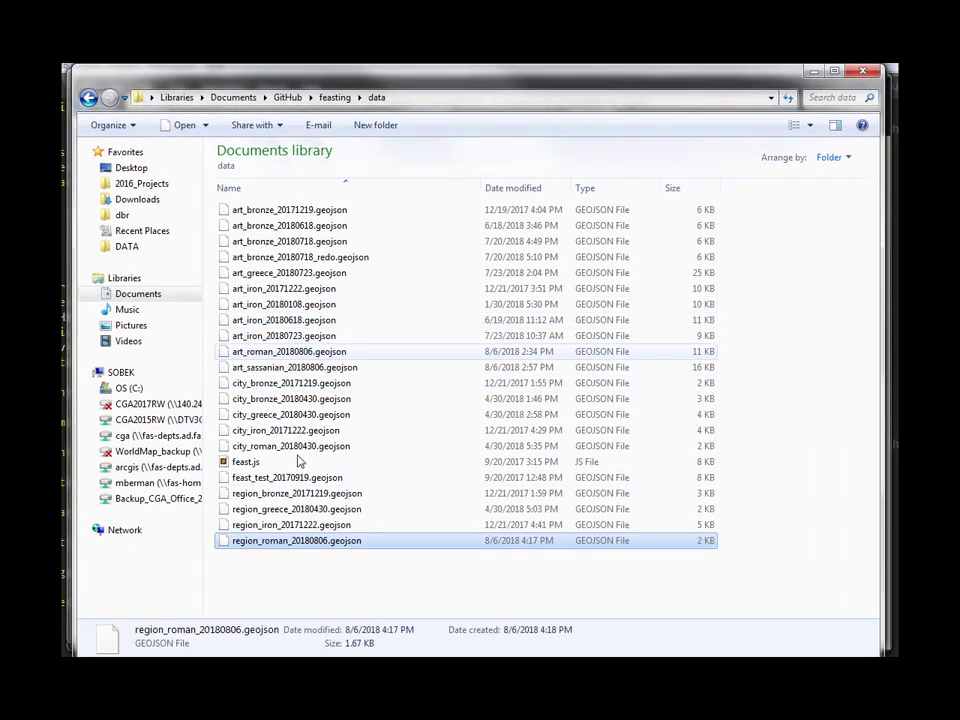
{"action": "right_click", "coordinate": [291, 572]}
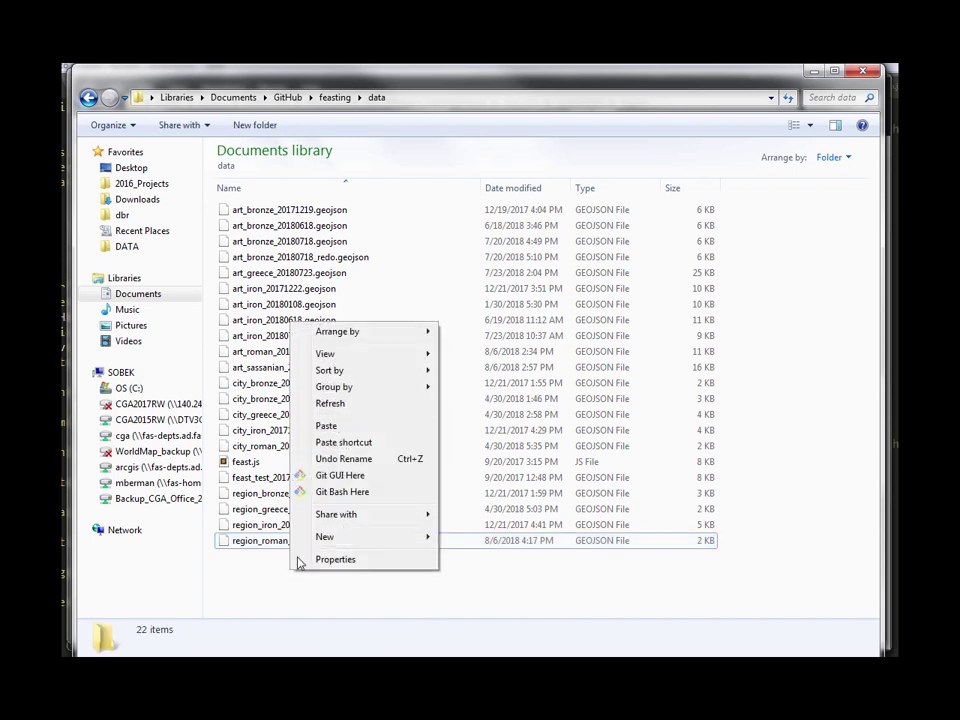
{"action": "left_click", "coordinate": [326, 425]}
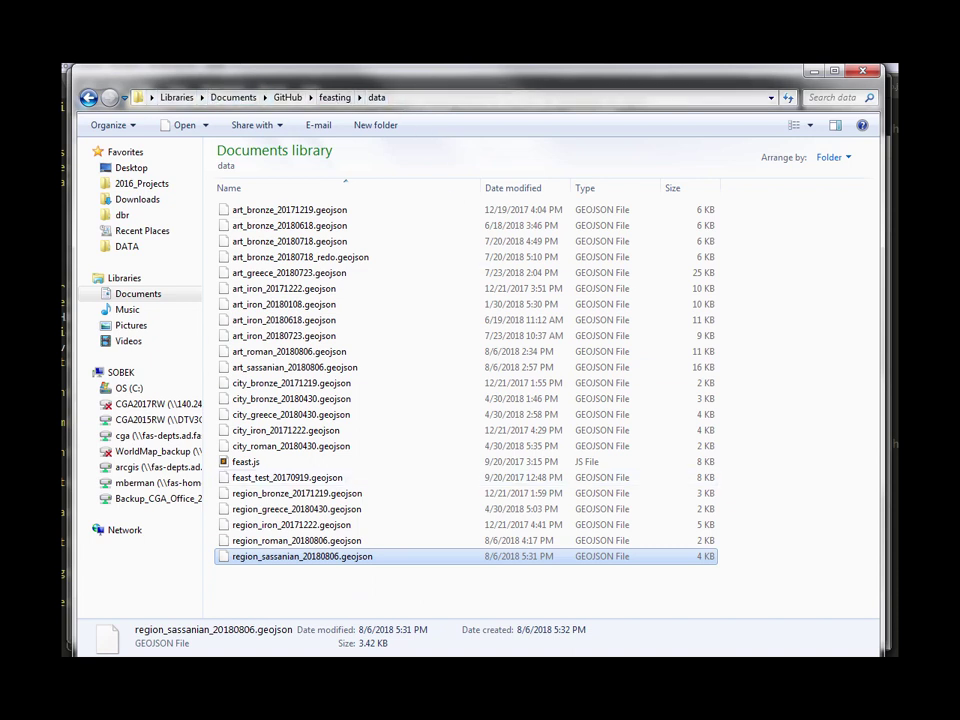
{"action": "key", "text": "alt+Tab"}
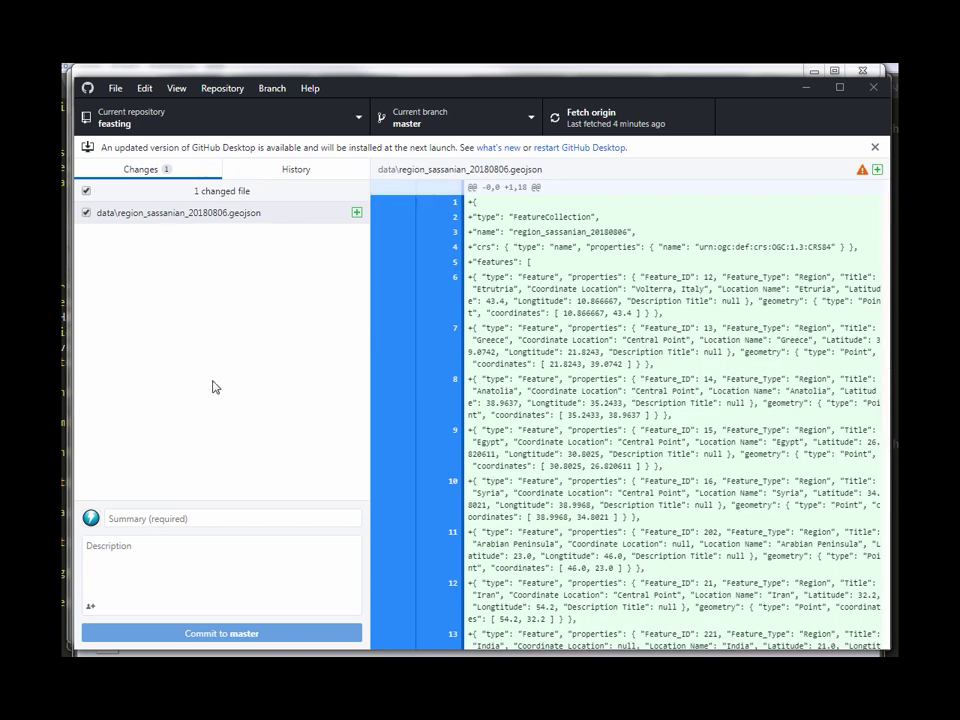
Step: Commit the geojson to master with summary 'add Sassanian regions' and description 'geojson', then push to origin
{"action": "left_click", "coordinate": [158, 518]}
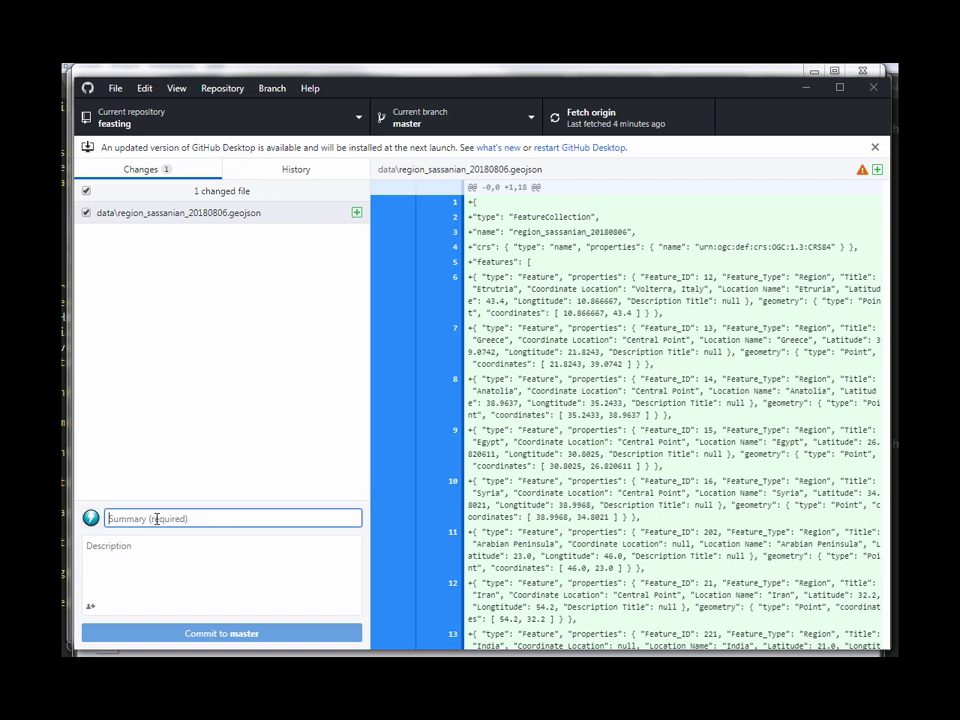
{"action": "type", "text": "add Sassanian regions"}
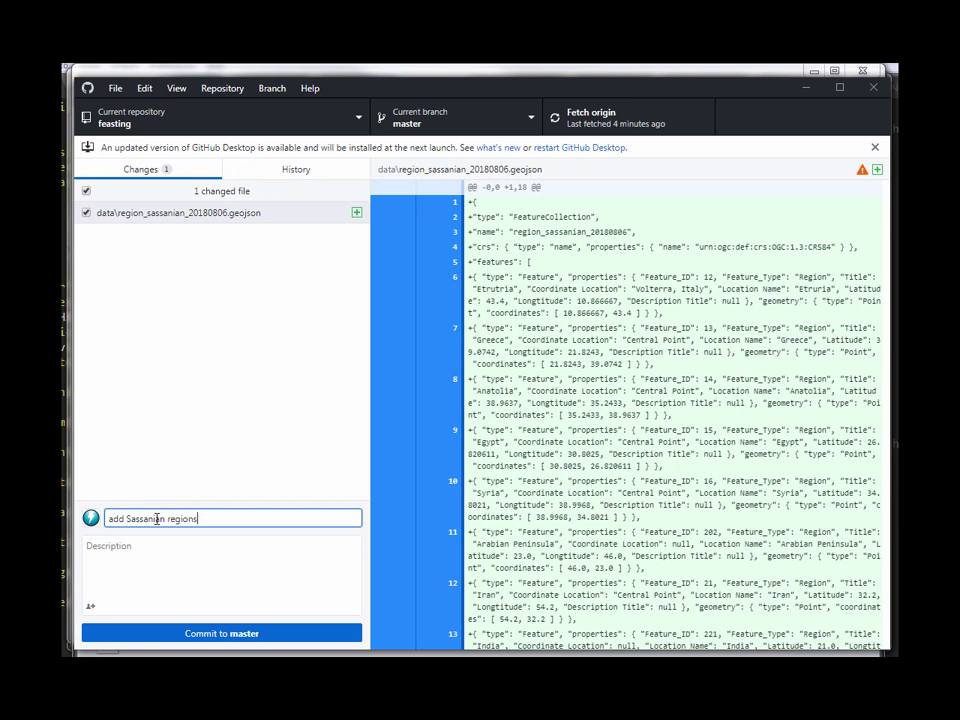
{"action": "key", "text": "Tab"}
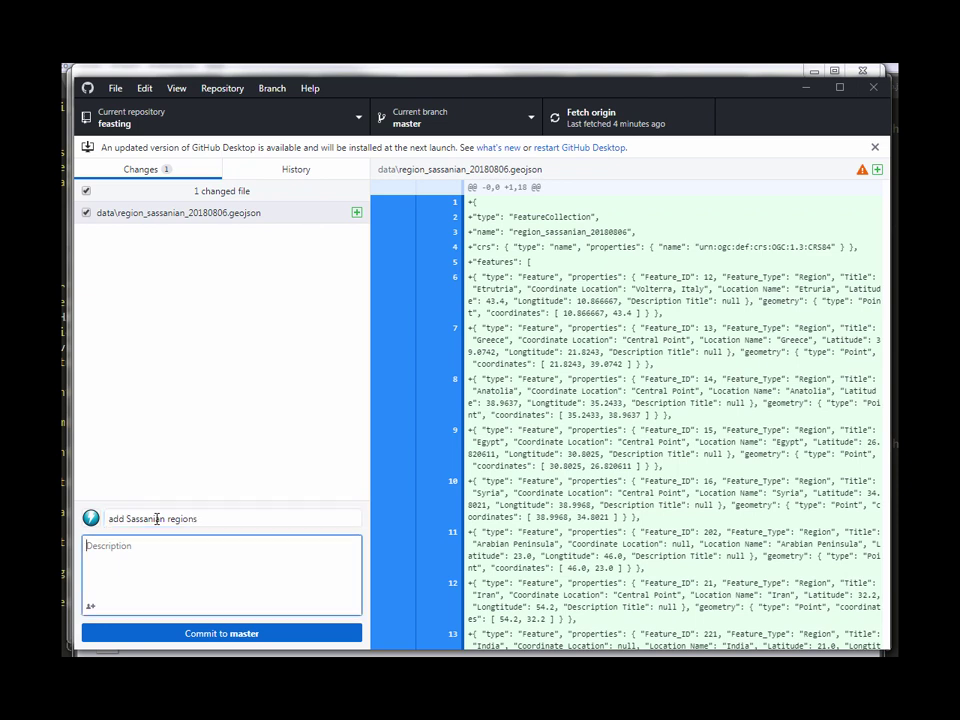
{"action": "type", "text": "geojson"}
{"action": "left_click", "coordinate": [234, 633]}
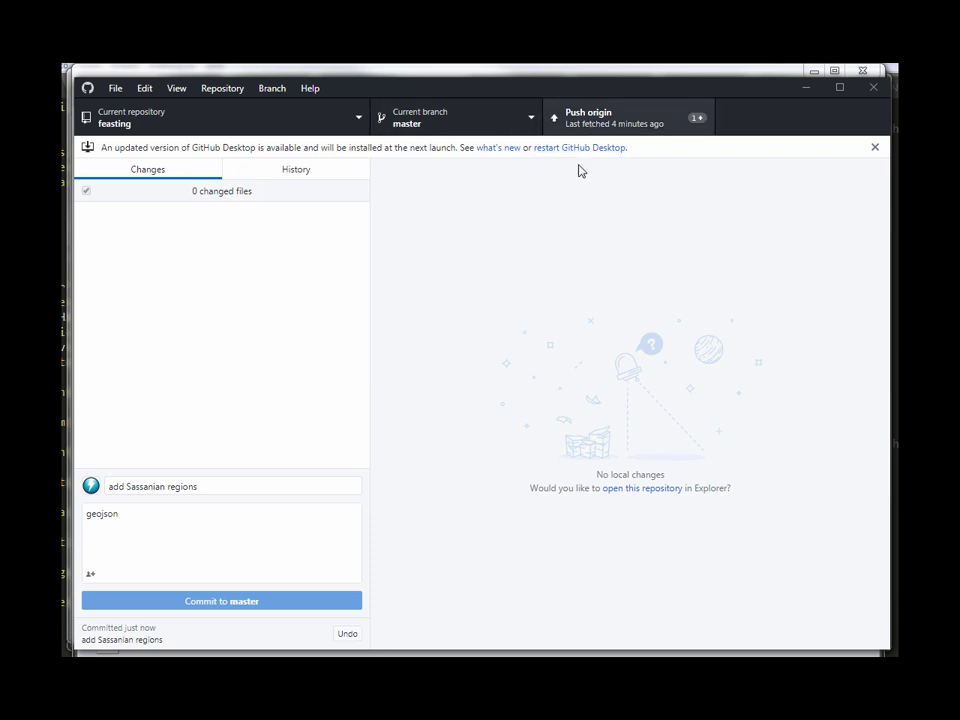
{"action": "left_click", "coordinate": [581, 126]}
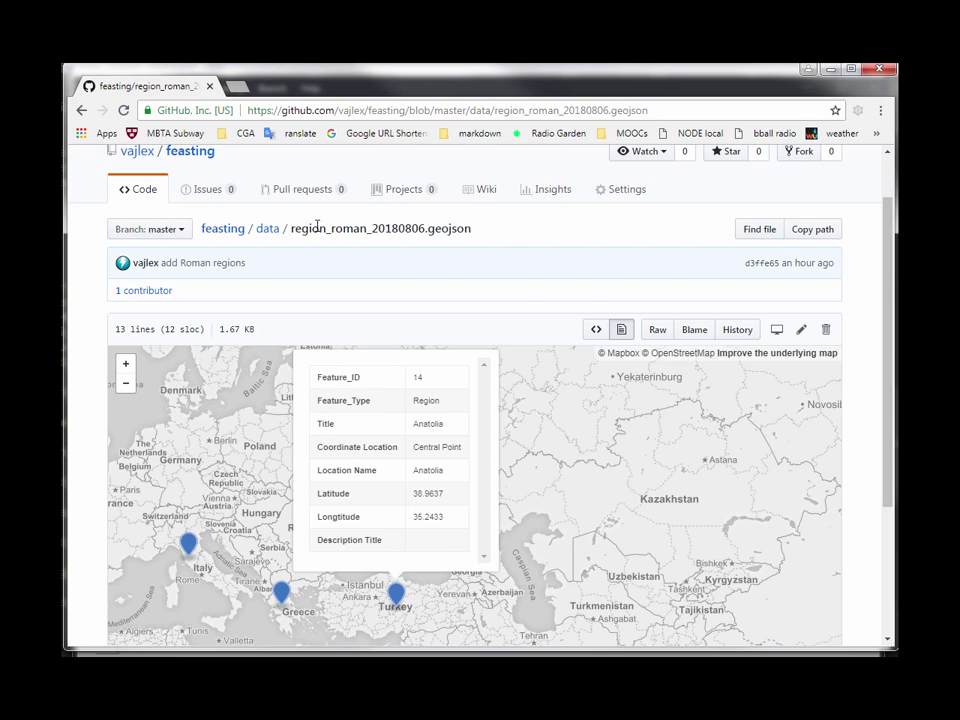
Step: Open region_sassanian_20180806.geojson from the repository's data folder on GitHub
{"action": "left_click", "coordinate": [267, 230]}
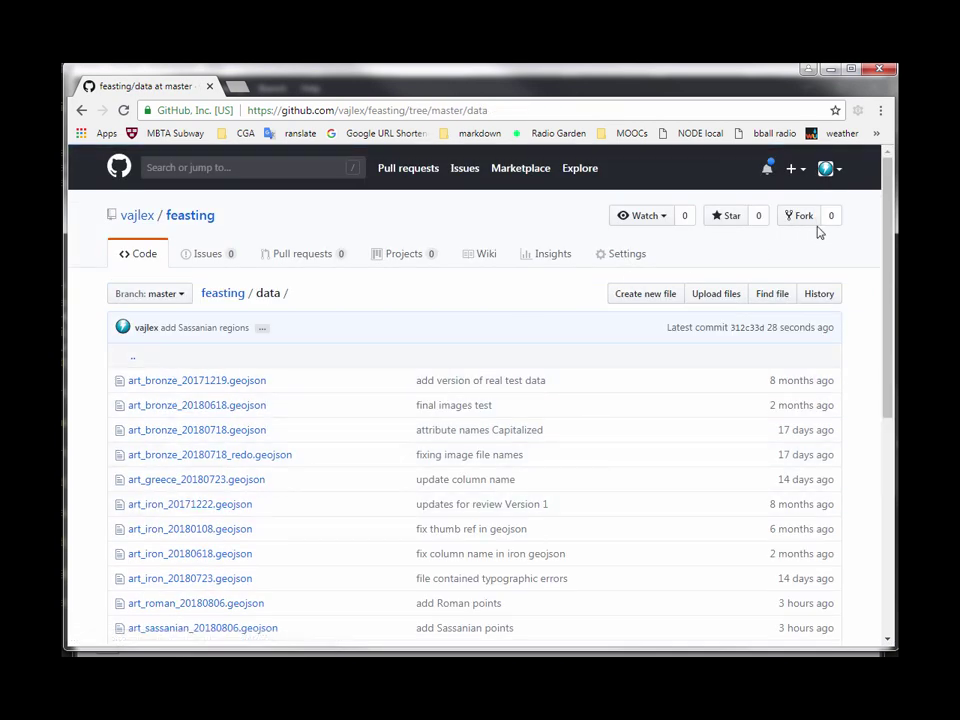
{"action": "scroll", "coordinate": [548, 490], "scroll_direction": "down", "scroll_amount": 8}
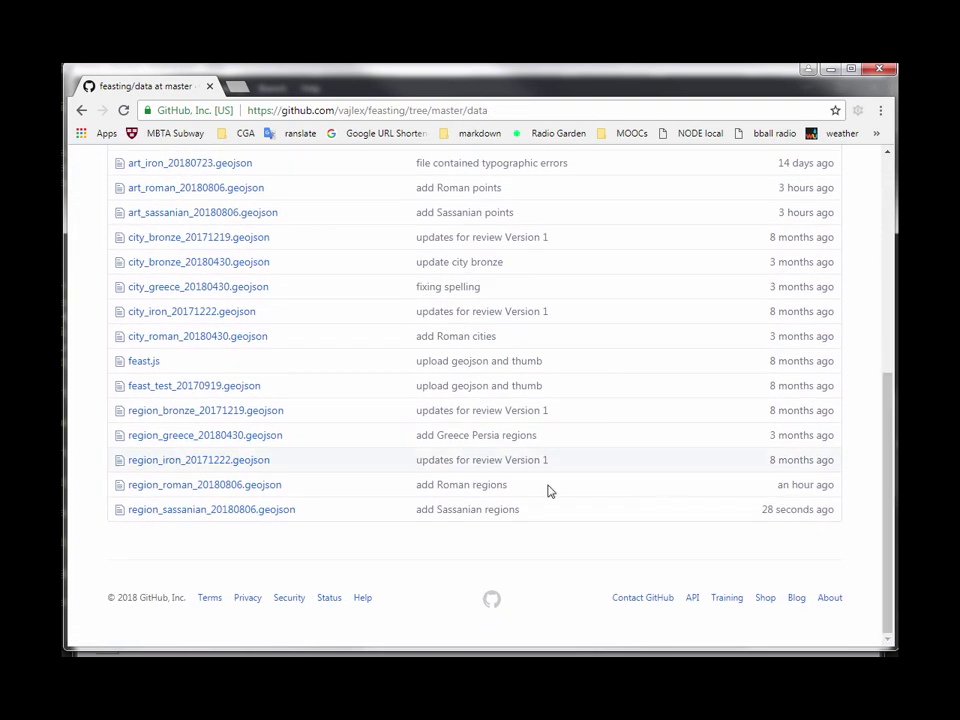
{"action": "left_click", "coordinate": [228, 510]}
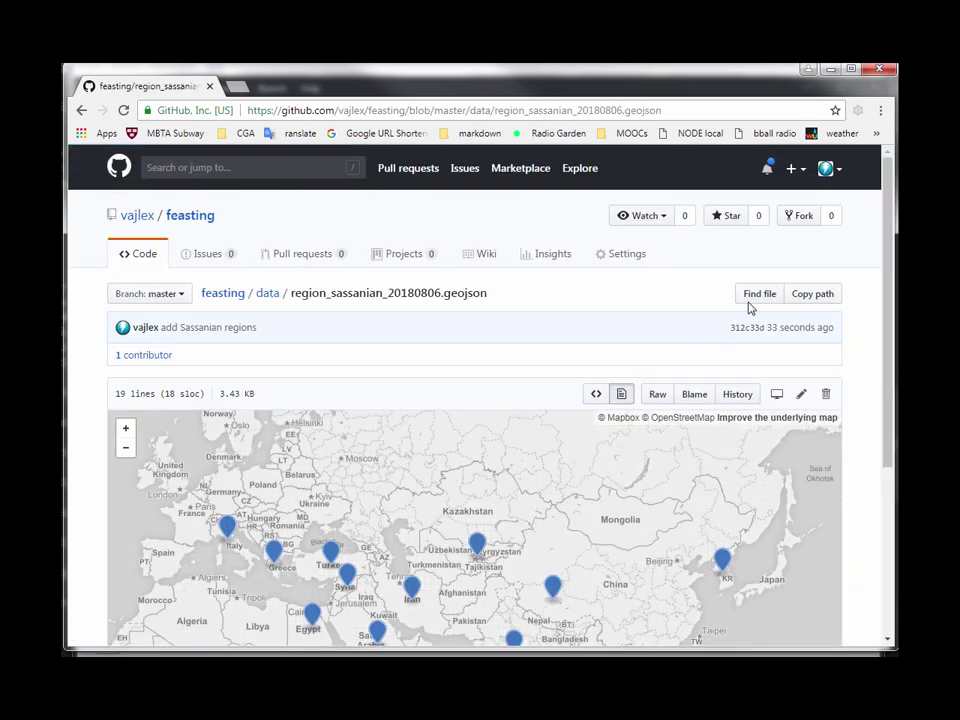
Step: Check the Syria, Tibet and Greece marker popups, then view the raw GeoJSON and return to the map
{"action": "scroll", "coordinate": [450, 420], "scroll_direction": "down", "scroll_amount": 2}
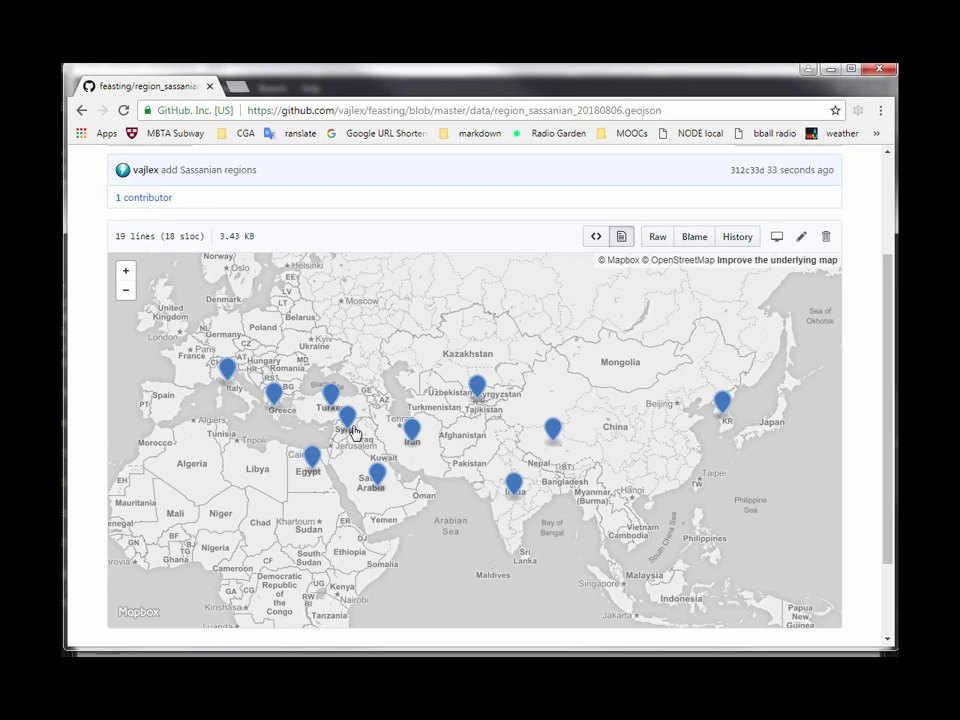
{"action": "left_click", "coordinate": [349, 420]}
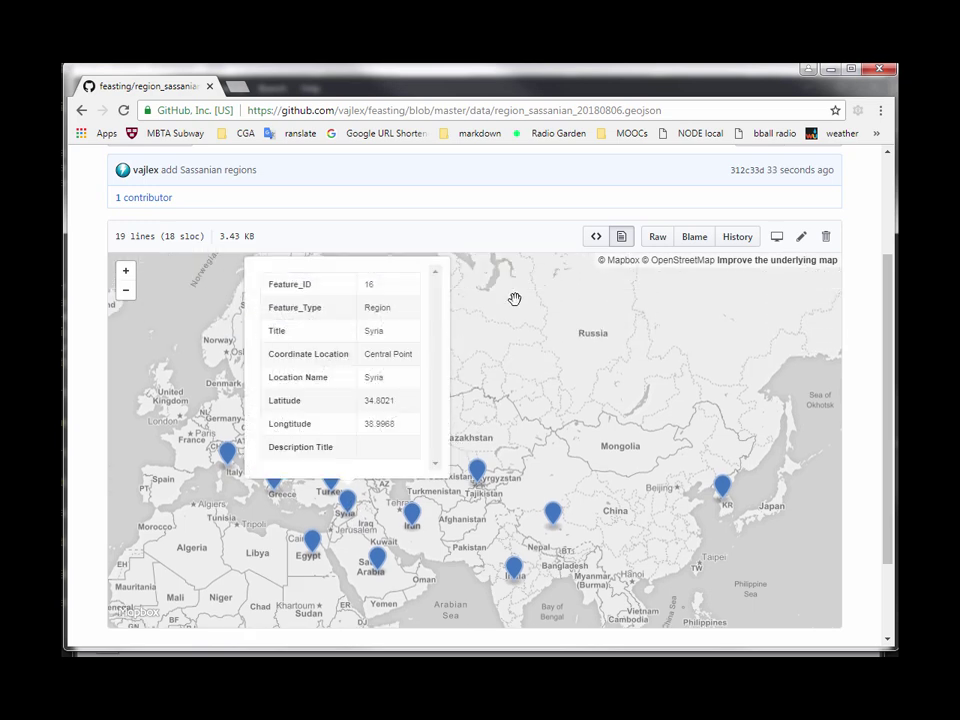
{"action": "left_click", "coordinate": [553, 514]}
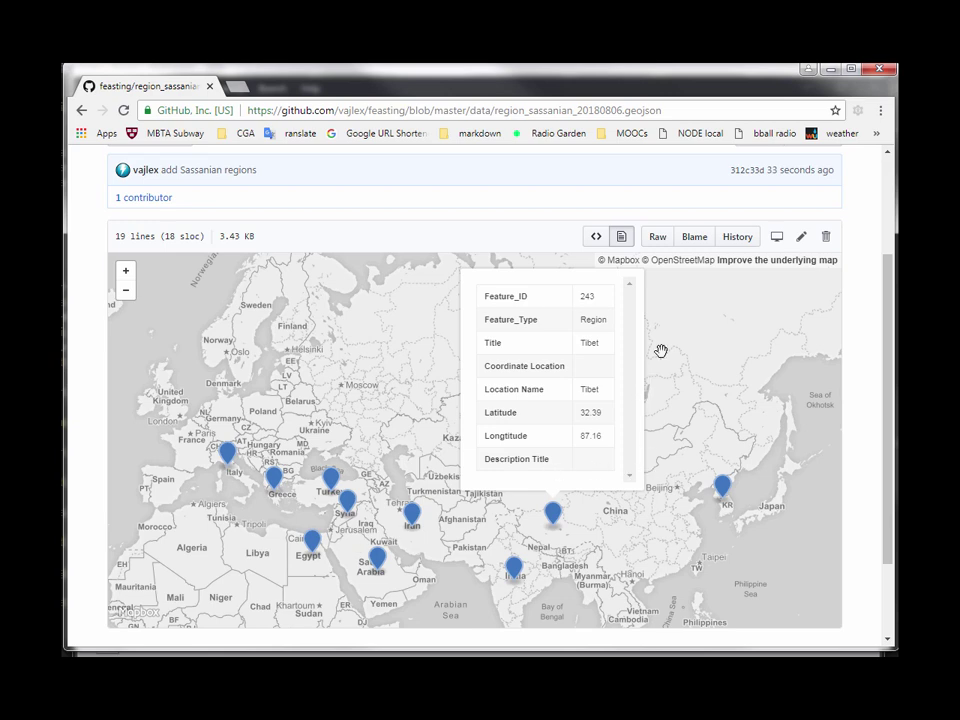
{"action": "left_click", "coordinate": [707, 360]}
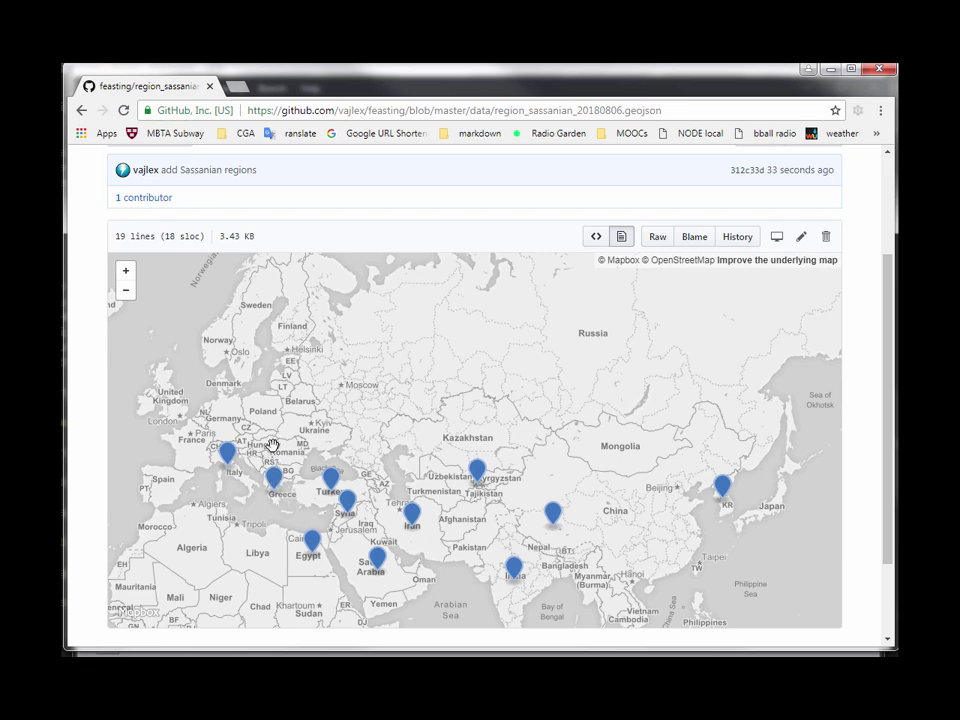
{"action": "left_click", "coordinate": [274, 481]}
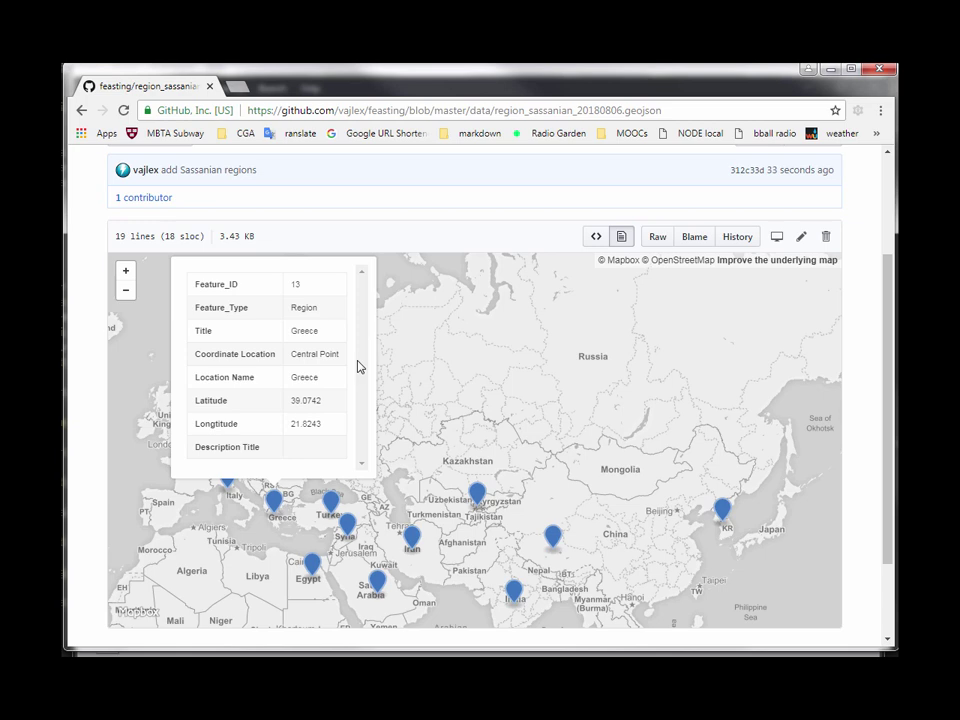
{"action": "left_click", "coordinate": [425, 359]}
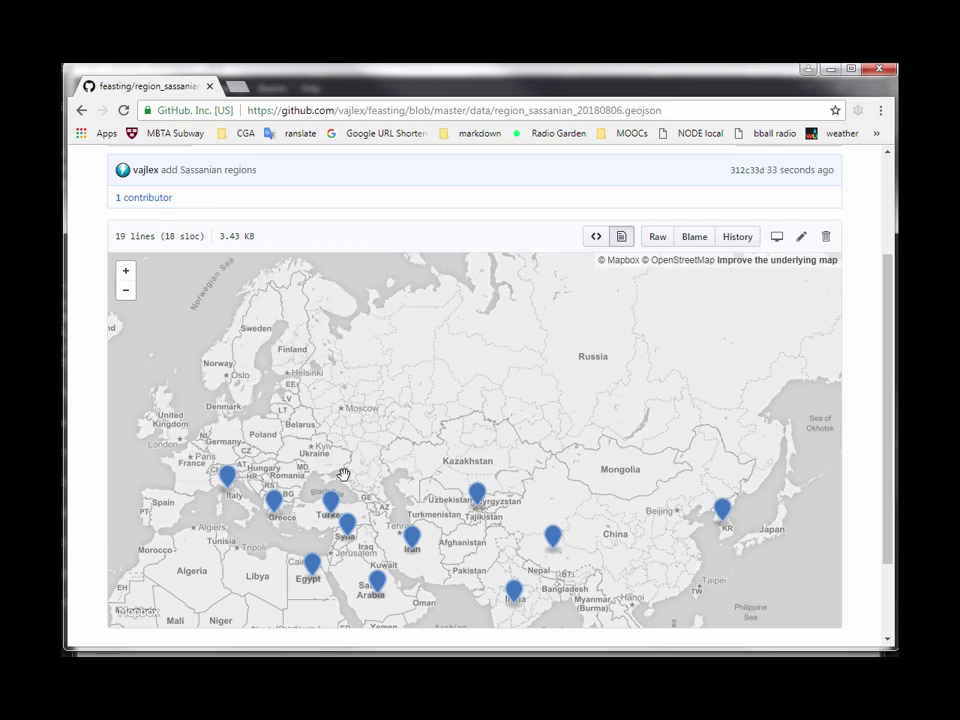
{"action": "left_click", "coordinate": [656, 240]}
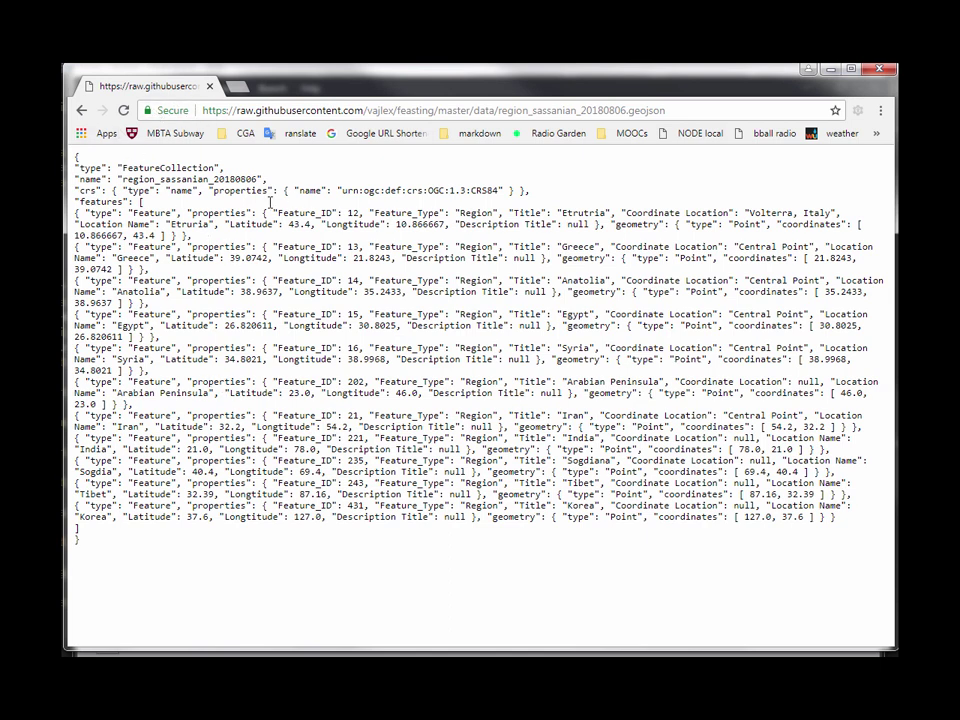
{"action": "left_click", "coordinate": [82, 110]}
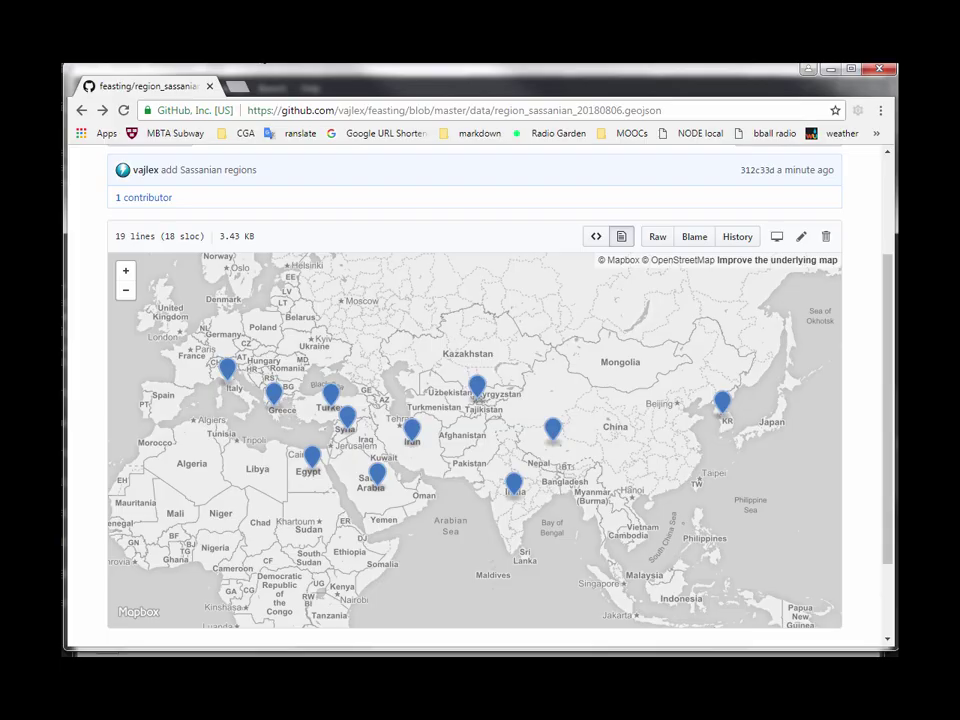
Step: In sassanian_map.js, uncomment line 32 and rename region_greece to region_sassanian
{"action": "key", "text": "alt+Tab"}
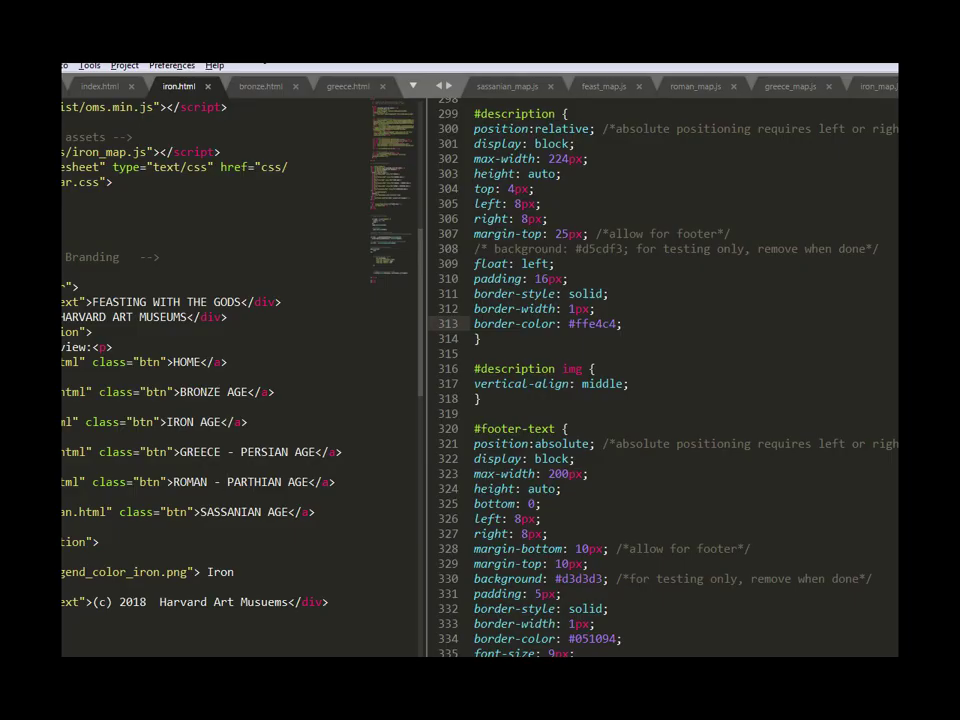
{"action": "left_click", "coordinate": [494, 88]}
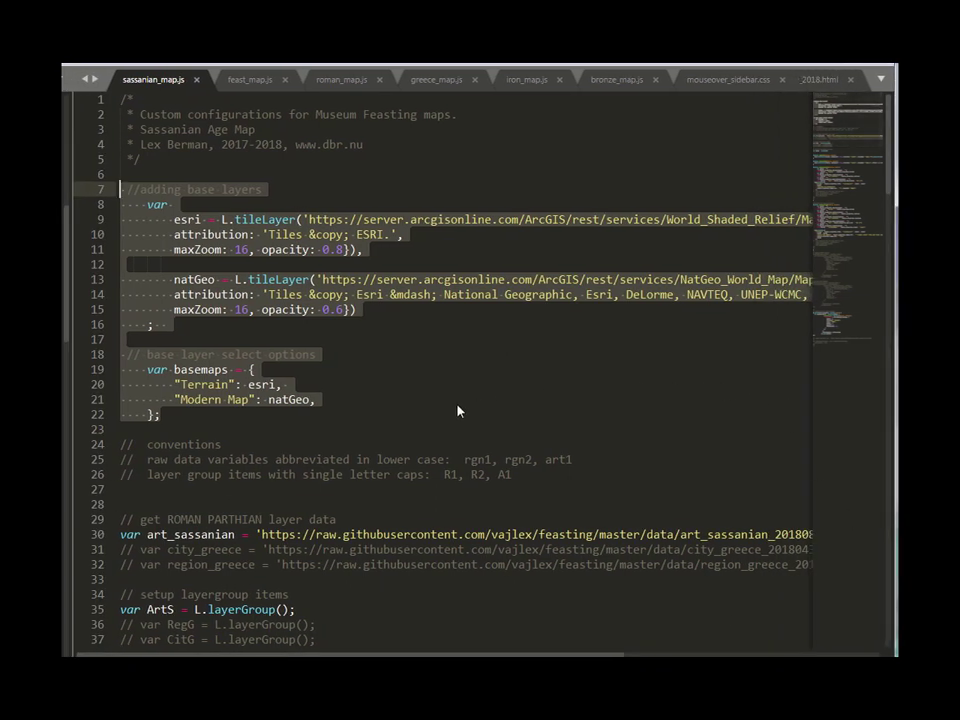
{"action": "left_click", "coordinate": [241, 549]}
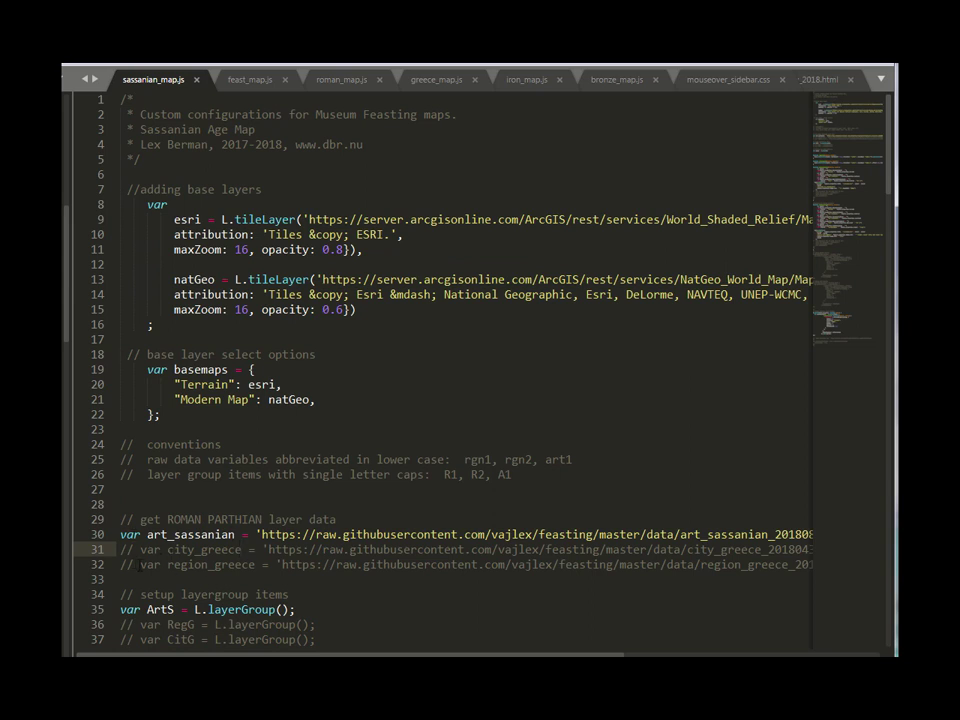
{"action": "left_click", "coordinate": [120, 564]}
{"action": "key", "text": "ctrl+slash"}
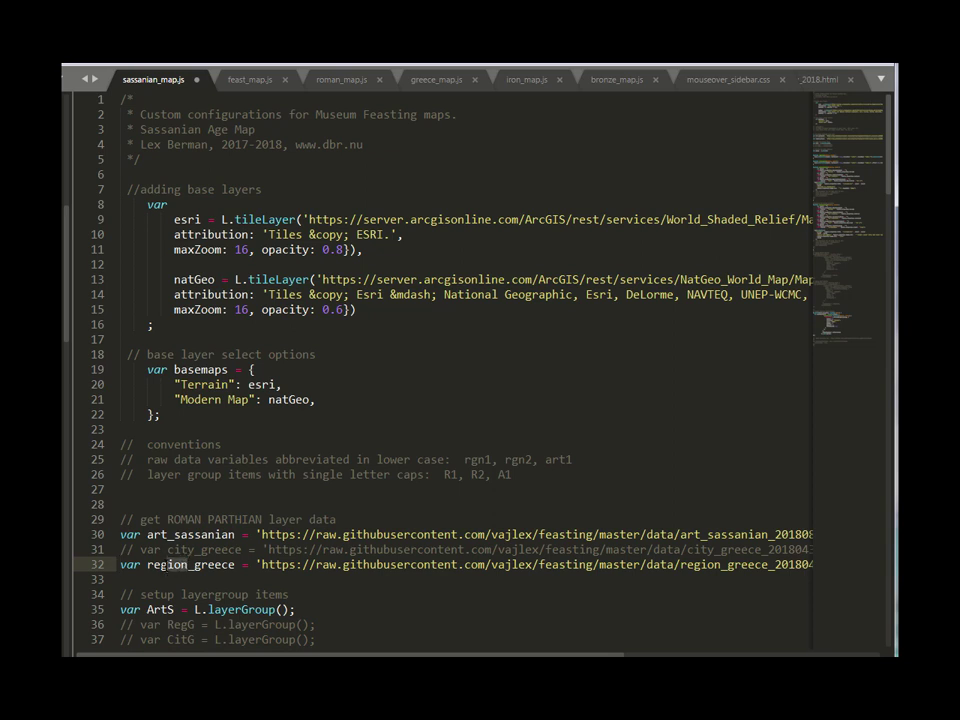
{"action": "left_click", "coordinate": [193, 564]}
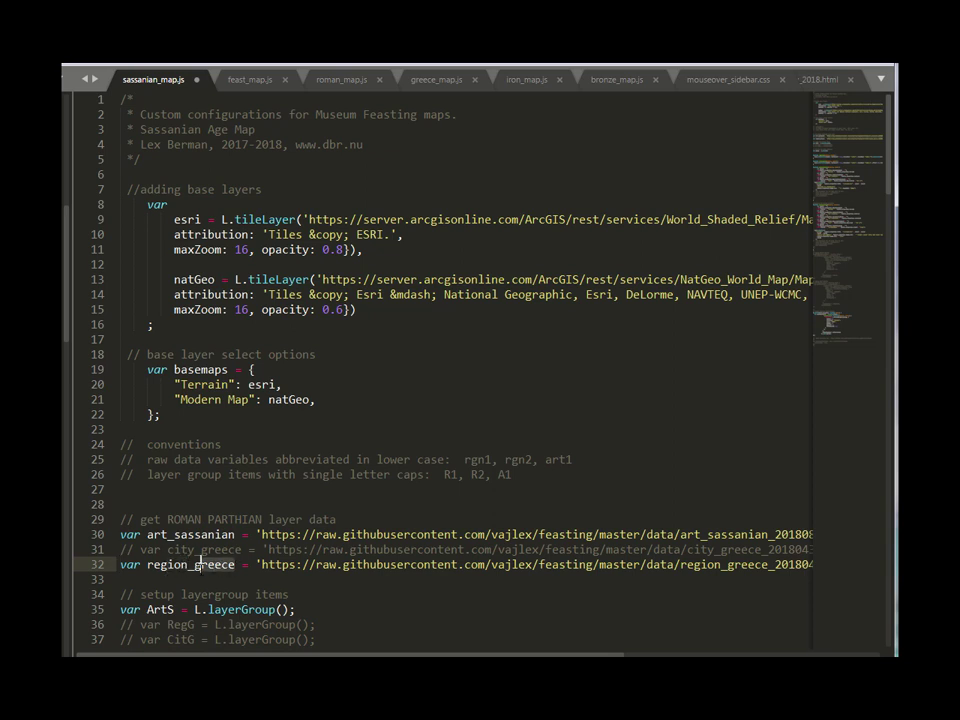
{"action": "key", "text": "BackSpace"}
{"action": "type", "text": "sassani"}
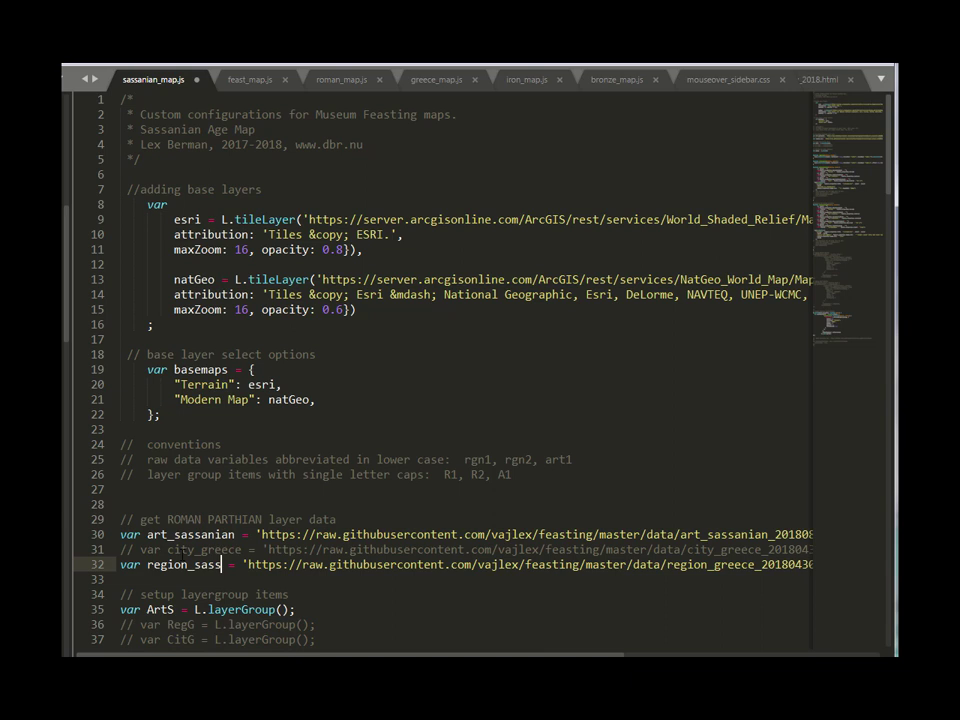
{"action": "type", "text": "an"}
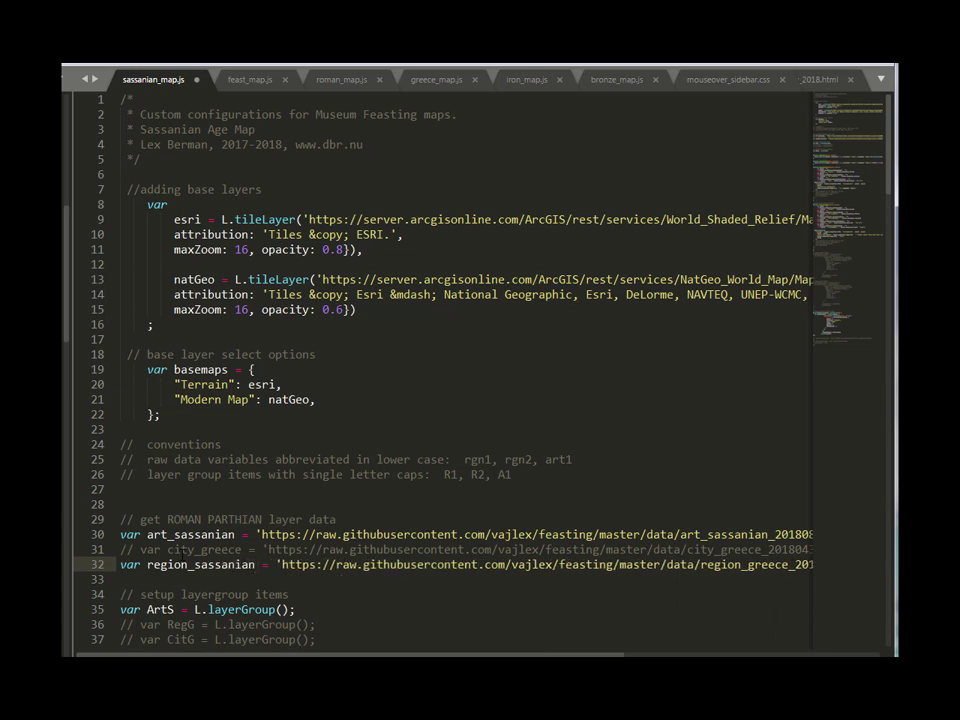
Step: Point the line 32 URL to region_sassanian_20180806 instead of the greece 20180430 file
{"action": "left_click", "coordinate": [759, 564]}
{"action": "key", "text": "Right"}
{"action": "key", "text": "Right"}
{"action": "key", "text": "Right"}
{"action": "key", "text": "Right"}
{"action": "key", "text": "BackSpace"}
{"action": "key", "text": "BackSpace"}
{"action": "key", "text": "BackSpace"}
{"action": "key", "text": "BackSpace"}
{"action": "key", "text": "BackSpace"}
{"action": "key", "text": "BackSpace"}
{"action": "type", "text": "sassanian"}
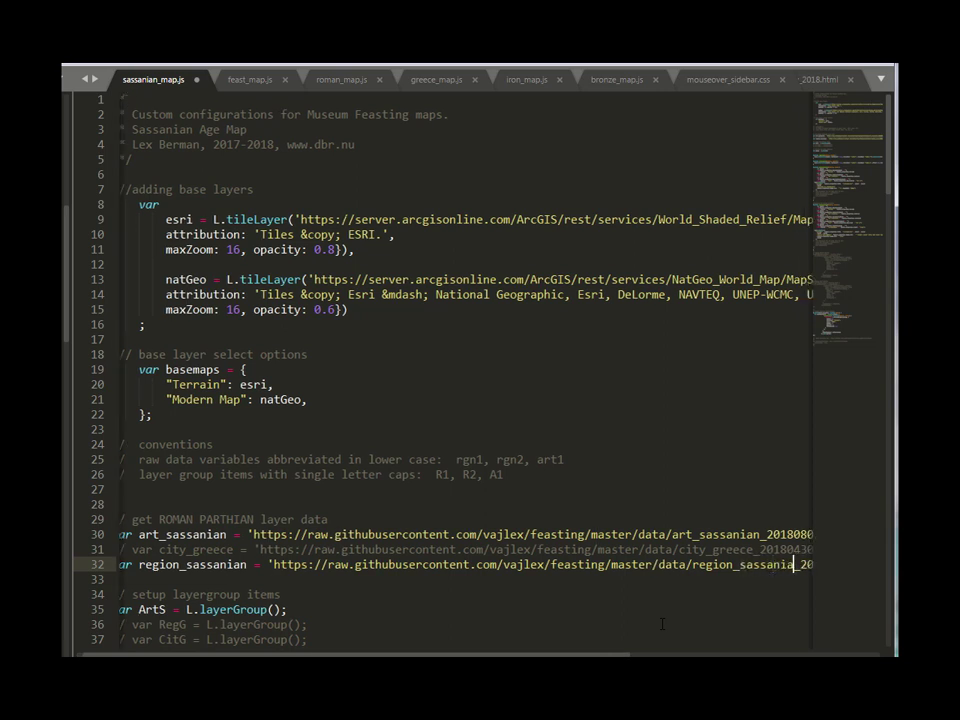
{"action": "key", "text": "Right"}
{"action": "key", "text": "Right"}
{"action": "key", "text": "Right"}
{"action": "key", "text": "Right"}
{"action": "key", "text": "Right"}
{"action": "key", "text": "Right"}
{"action": "key", "text": "Right"}
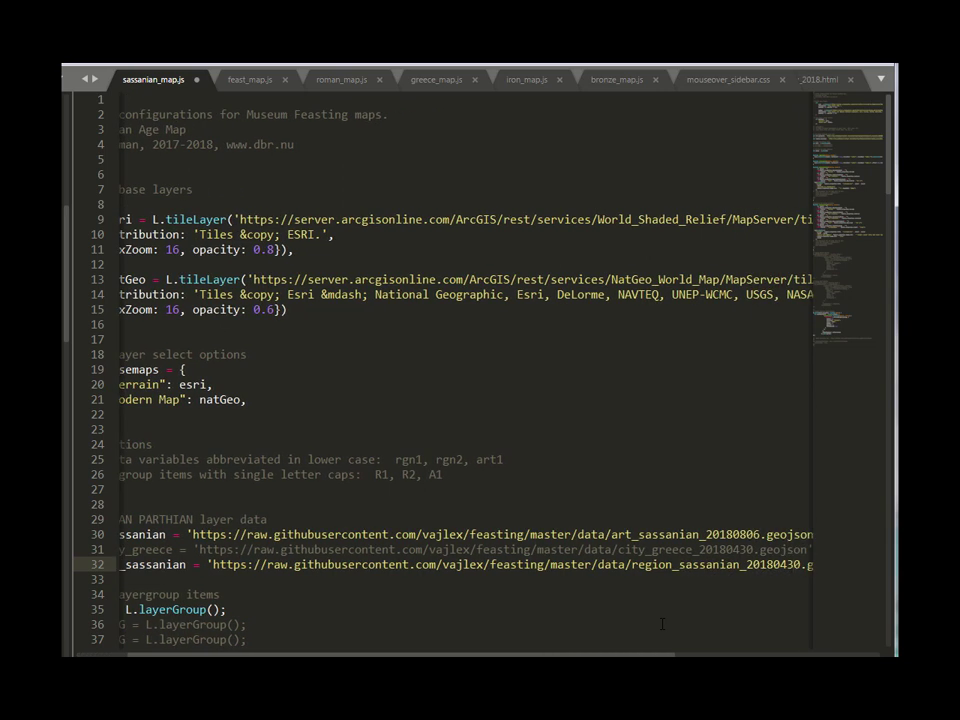
{"action": "key", "text": "BackSpace"}
{"action": "type", "text": "8"}
{"action": "key", "text": "Delete"}
{"action": "key", "text": "Delete"}
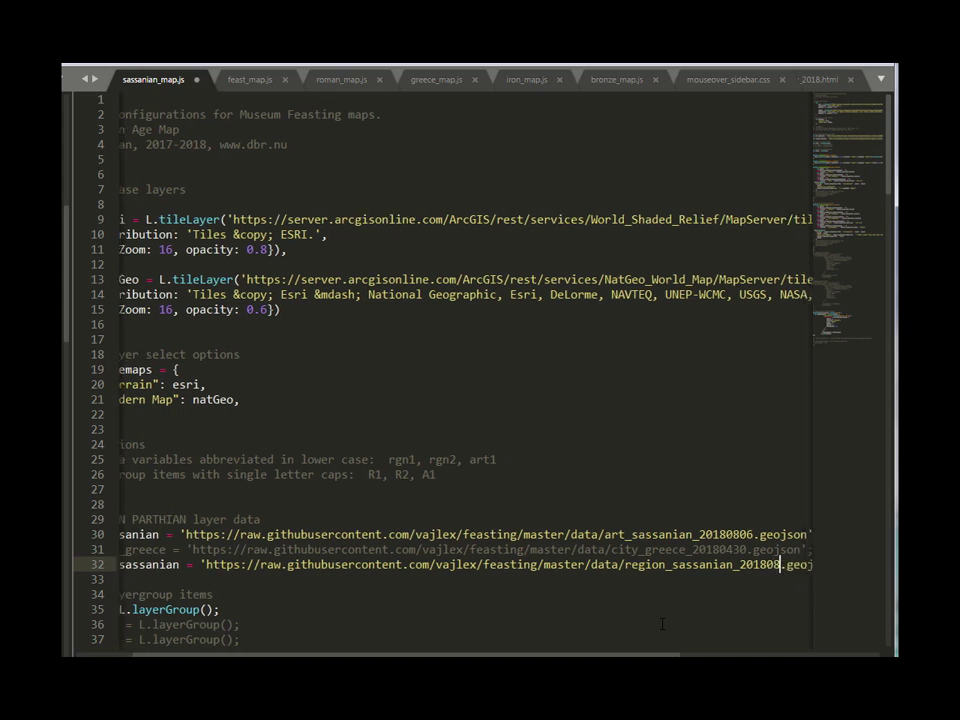
{"action": "type", "text": "06"}
{"action": "key", "text": "Down"}
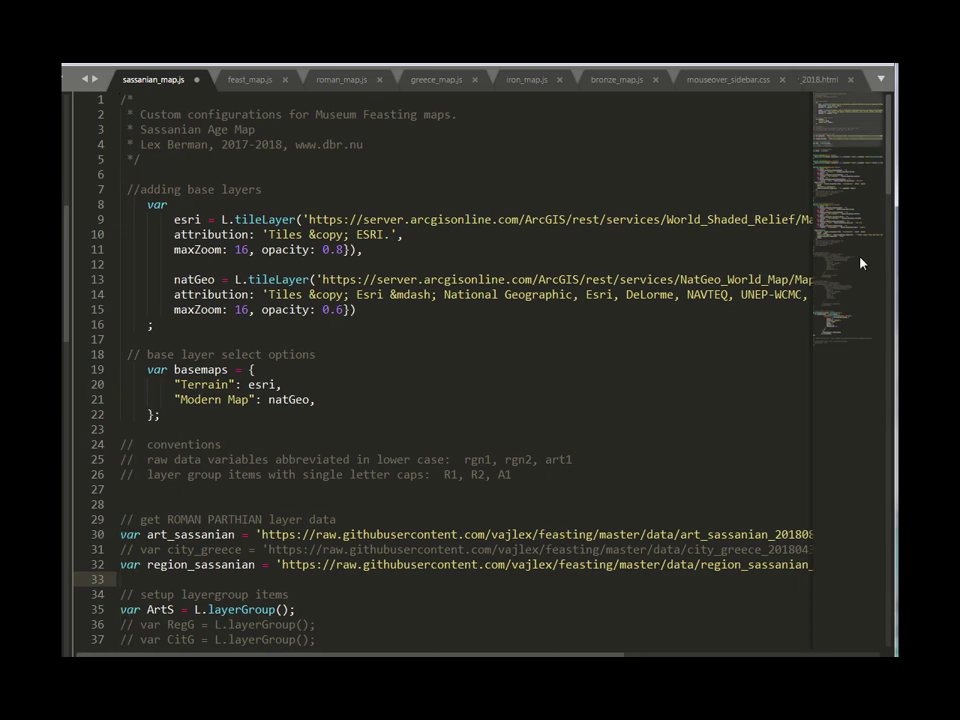
{"action": "scroll", "coordinate": [890, 199], "scroll_direction": "down", "scroll_amount": 2}
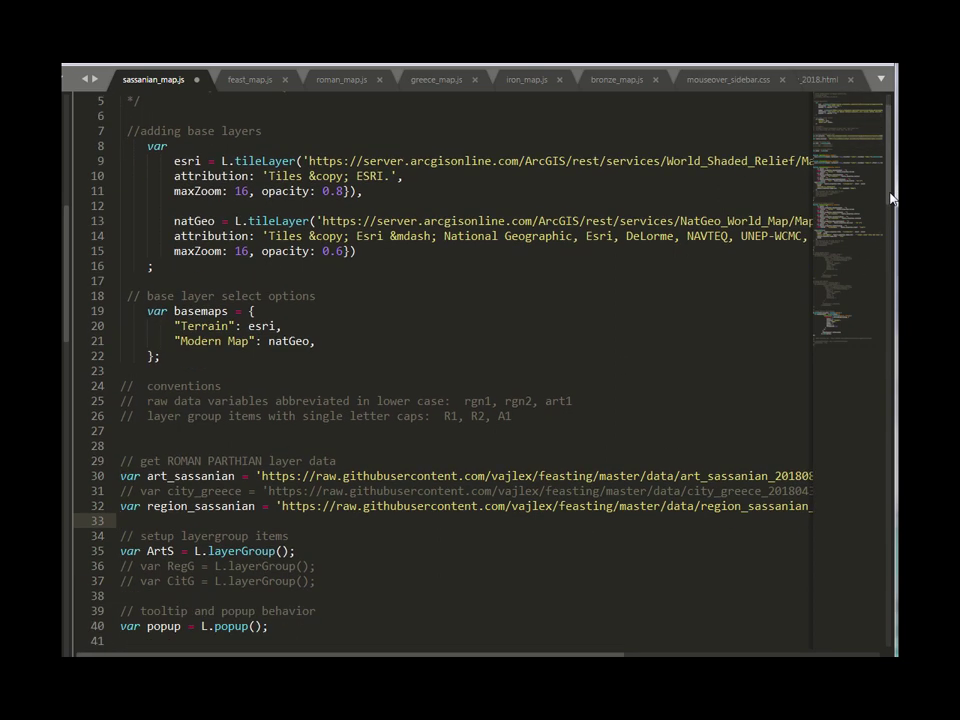
{"action": "left_click_drag", "start_coordinate": [890, 199], "coordinate": [888, 255]}
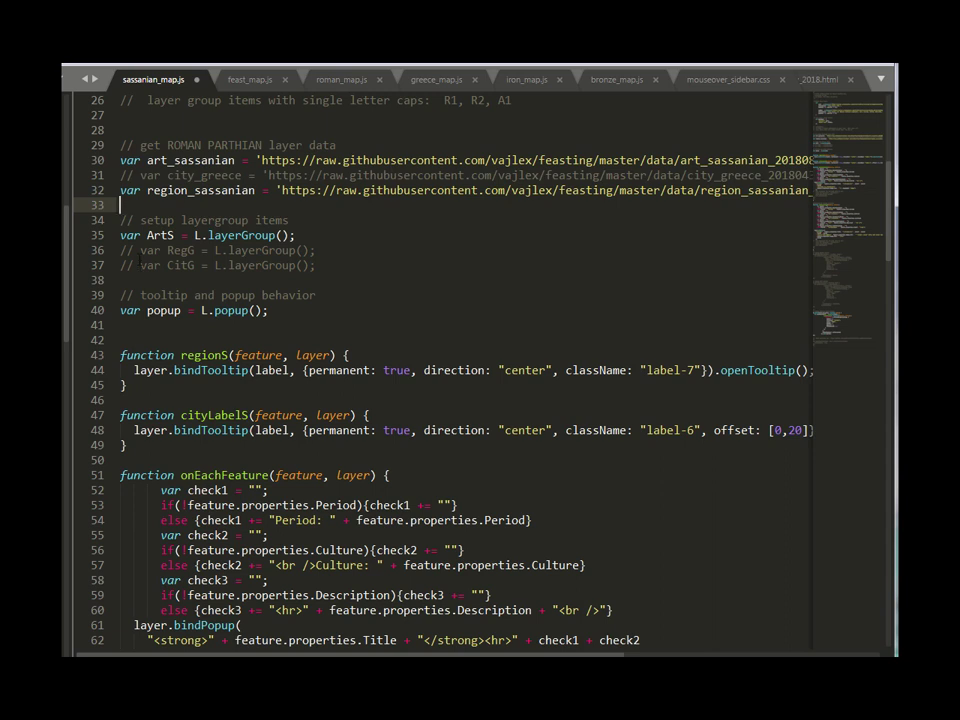
Step: Uncomment line 36 and rename RegG to RegS, giving var RegS = L.layerGroup();
{"action": "left_click", "coordinate": [120, 250]}
{"action": "key", "text": "ctrl+slash"}
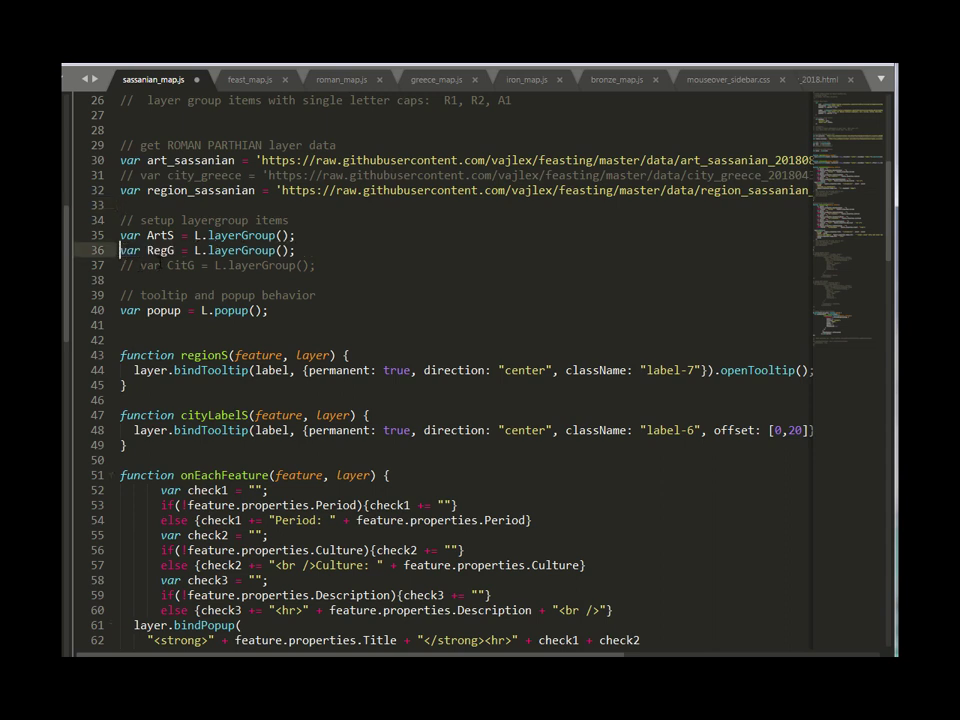
{"action": "left_click", "coordinate": [177, 250]}
{"action": "key", "text": "BackSpace"}
{"action": "type", "text": "S"}
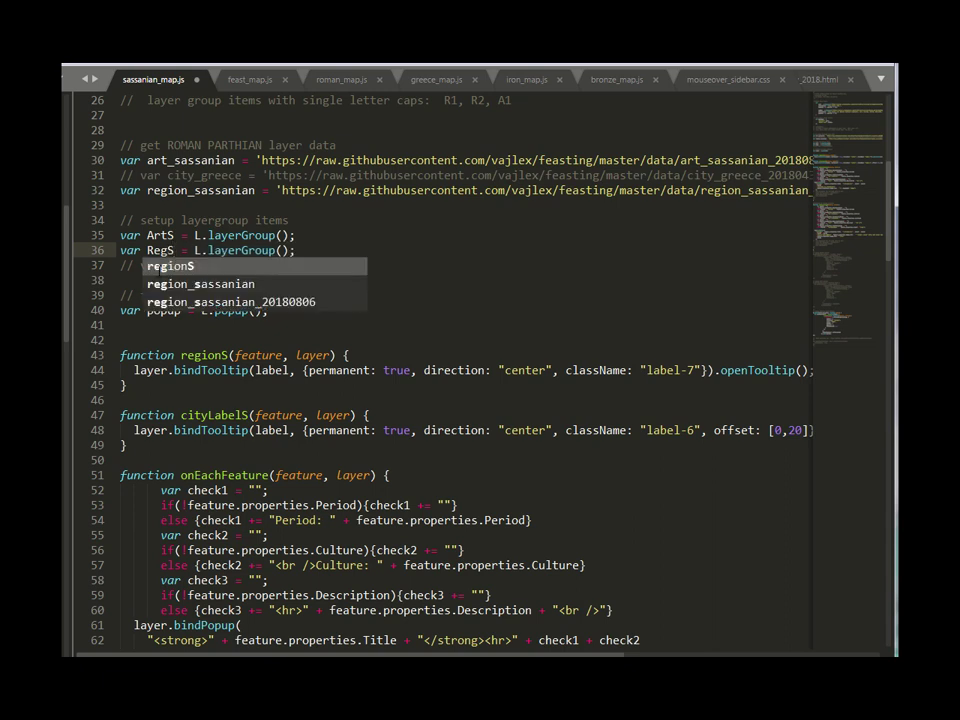
{"action": "key", "text": "Escape"}
{"action": "key", "text": "Up"}
{"action": "key", "text": "Up"}
{"action": "key", "text": "Up"}
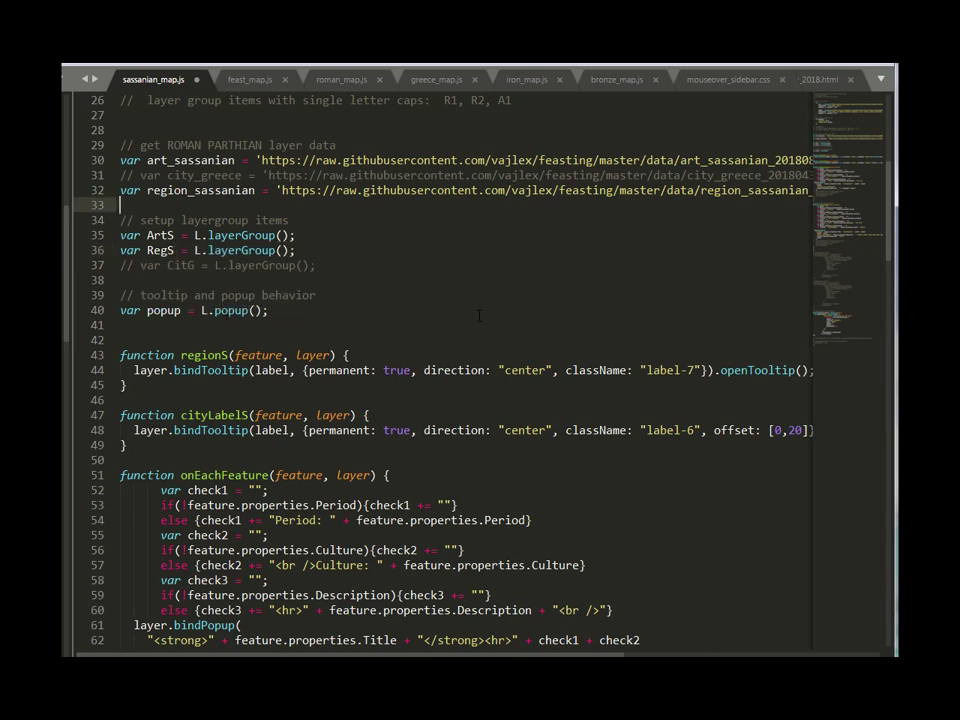
{"action": "left_click_drag", "start_coordinate": [823, 214], "coordinate": [890, 256]}
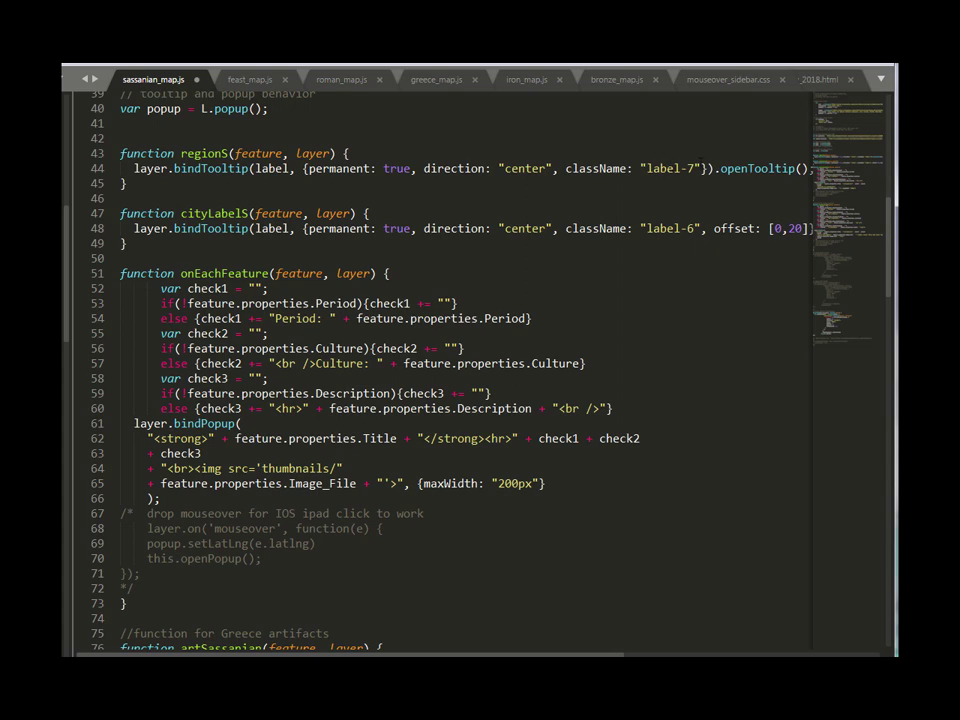
{"action": "left_click", "coordinate": [716, 85]}
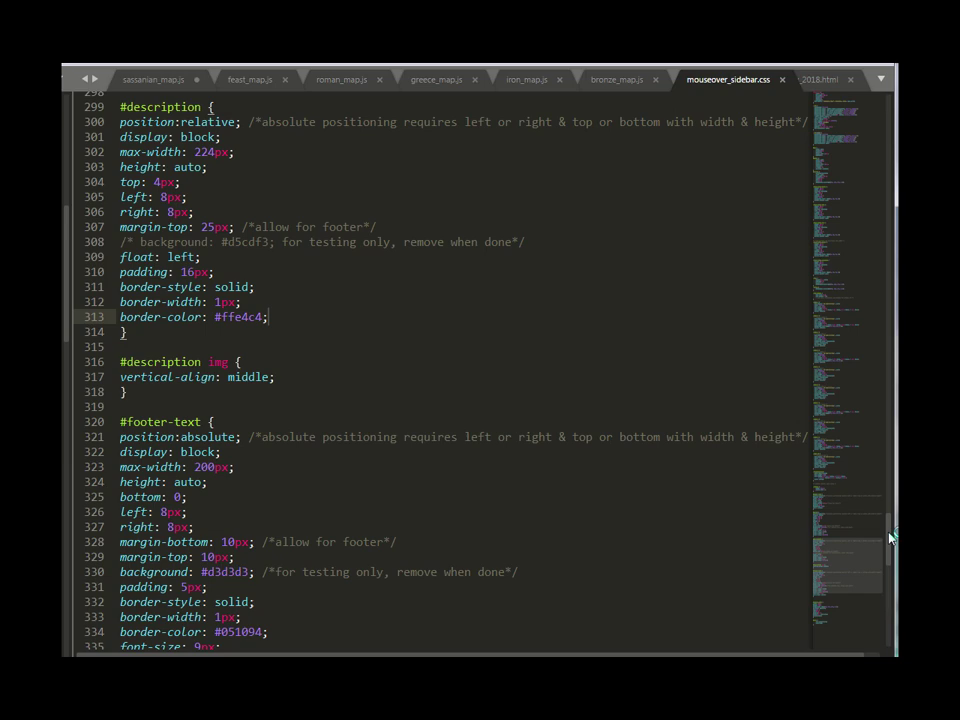
Step: Duplicate the .label-9 rule below .label-10 and change its comment to sassanian region
{"action": "left_click_drag", "start_coordinate": [893, 503], "coordinate": [881, 434]}
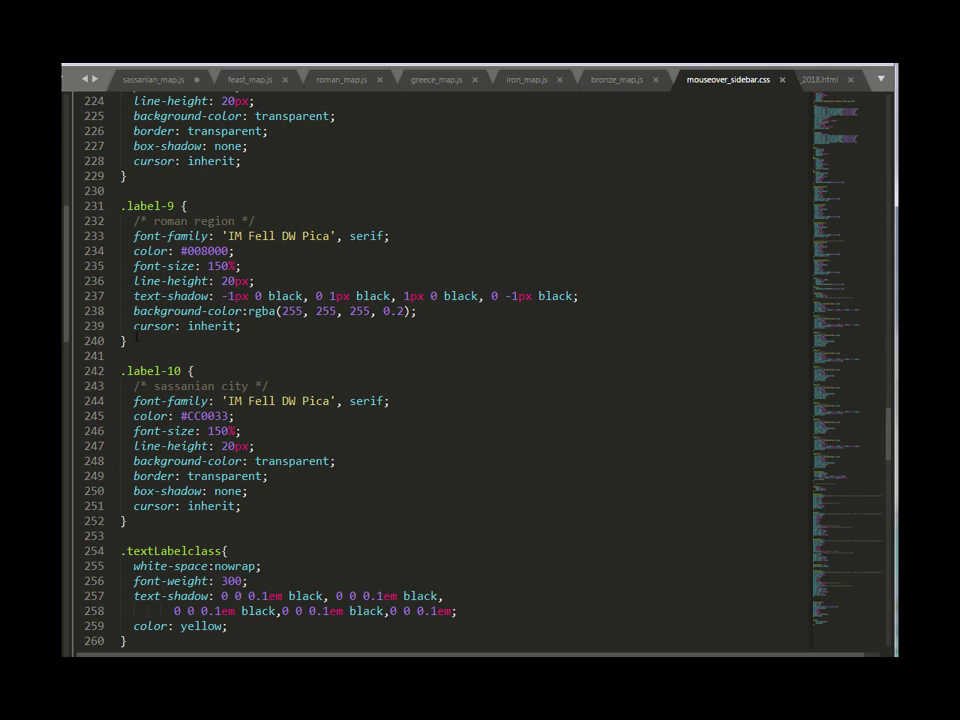
{"action": "left_click_drag", "start_coordinate": [136, 337], "coordinate": [121, 206]}
{"action": "key", "text": "ctrl+c"}
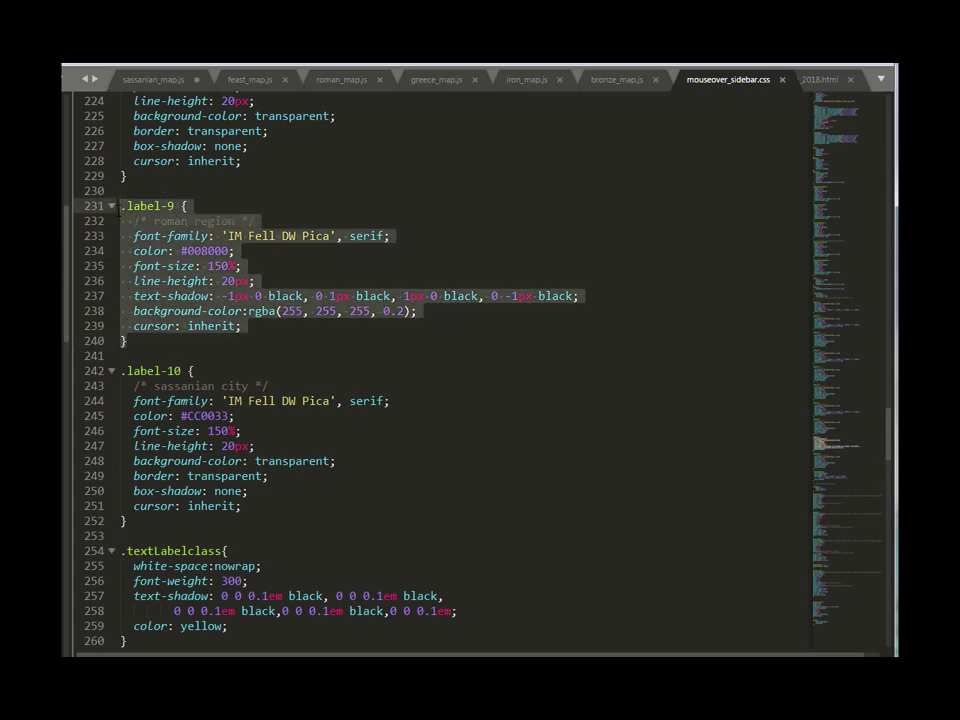
{"action": "left_click", "coordinate": [167, 521]}
{"action": "key", "text": "Return"}
{"action": "key", "text": "Return"}
{"action": "key", "text": "ctrl+v"}
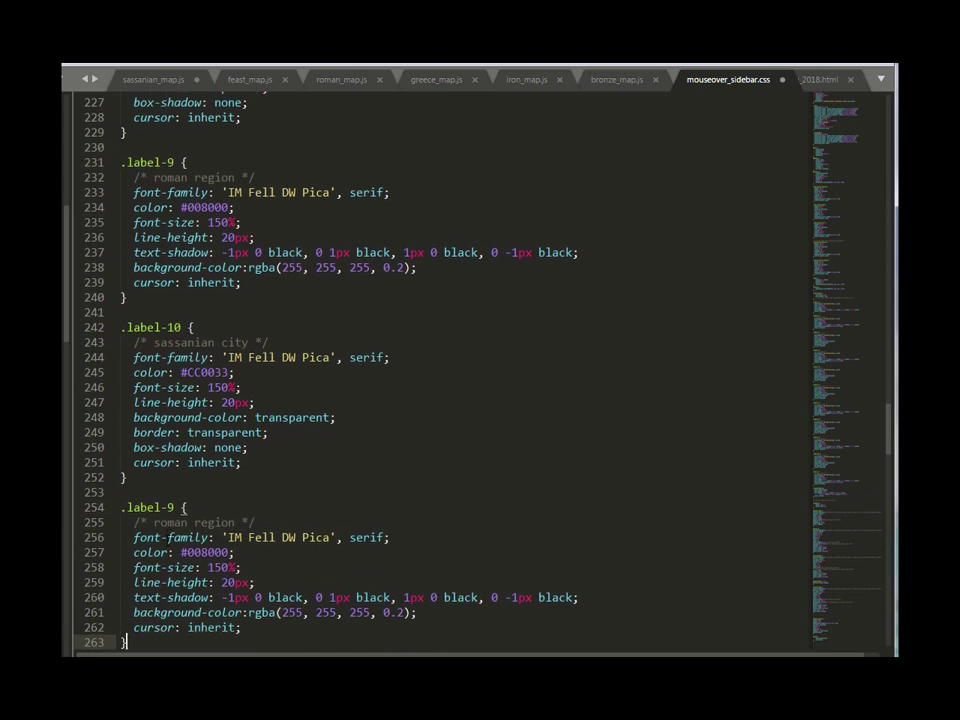
{"action": "left_click_drag", "start_coordinate": [174, 522], "coordinate": [153, 522]}
{"action": "key", "text": "BackSpace"}
{"action": "type", "text": "sassani"}
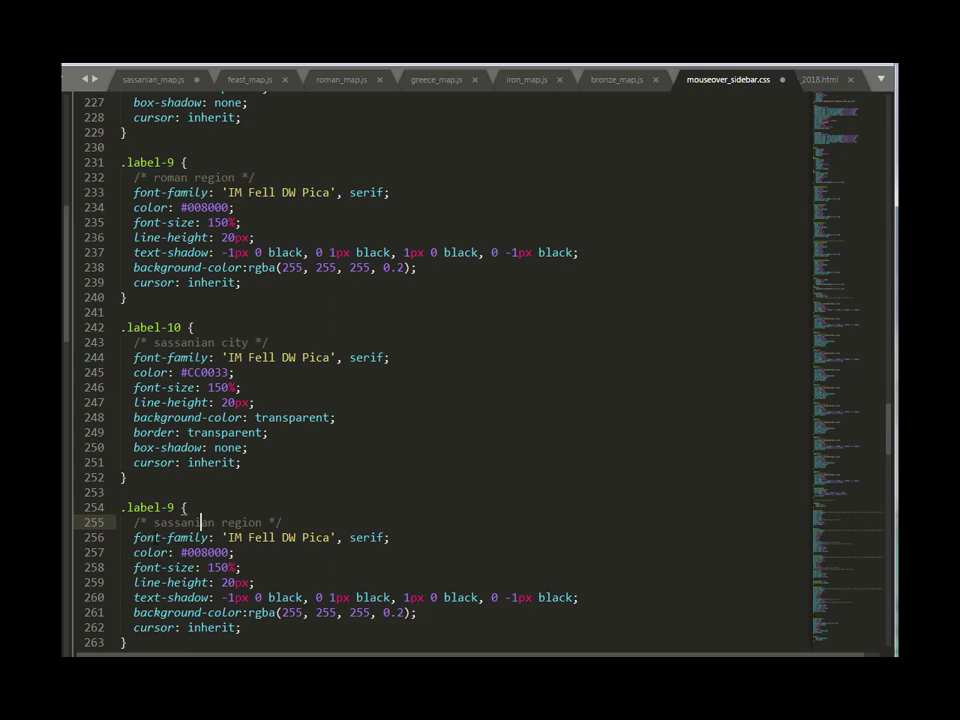
Step: Set the new rule's colour to #CC0033 and rename it .label-11
{"action": "left_click", "coordinate": [155, 342]}
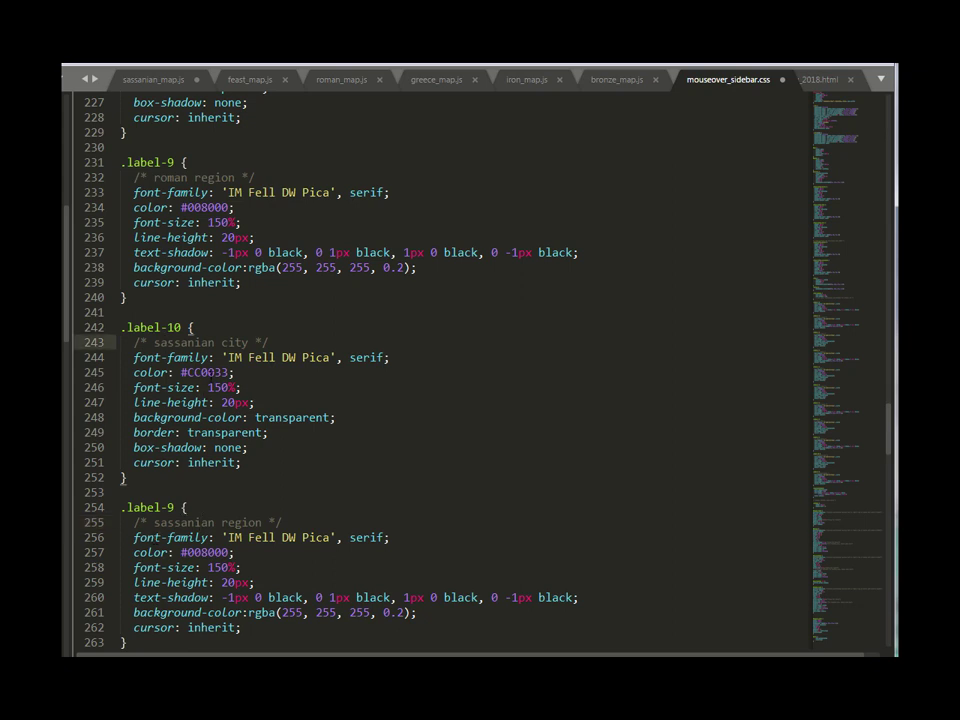
{"action": "left_click_drag", "start_coordinate": [229, 372], "coordinate": [187, 372]}
{"action": "key", "text": "ctrl+c"}
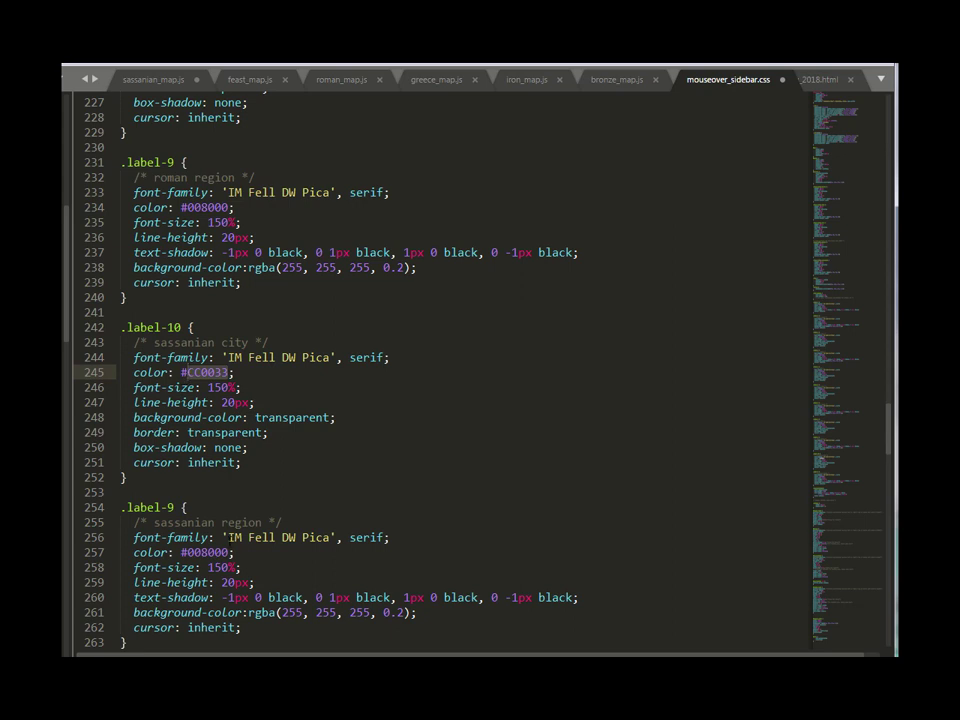
{"action": "left_click_drag", "start_coordinate": [229, 552], "coordinate": [187, 552]}
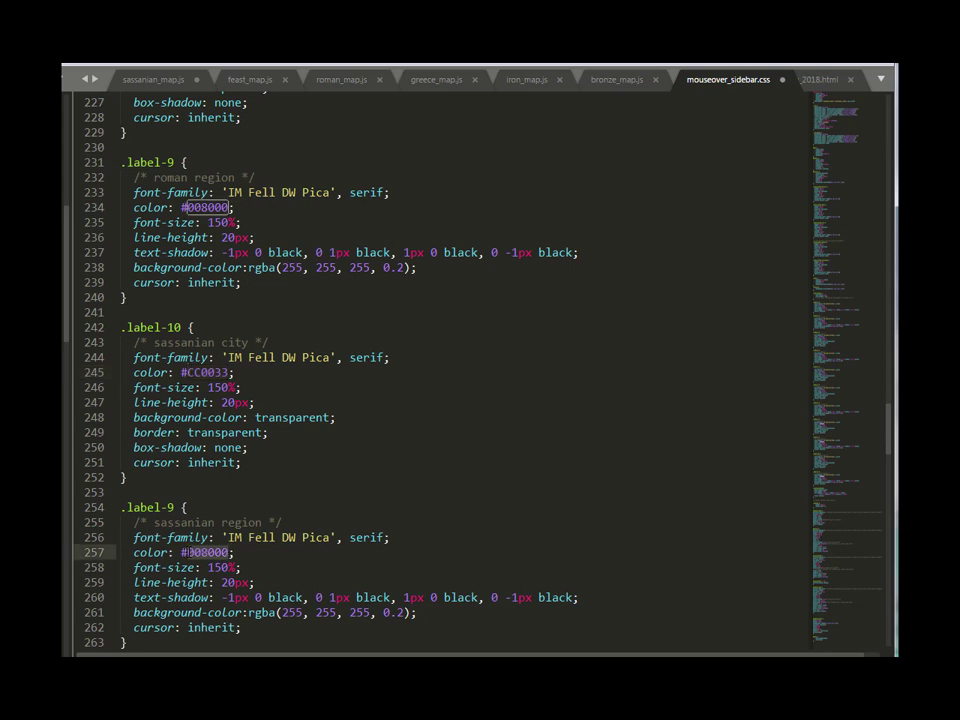
{"action": "key", "text": "ctrl+v"}
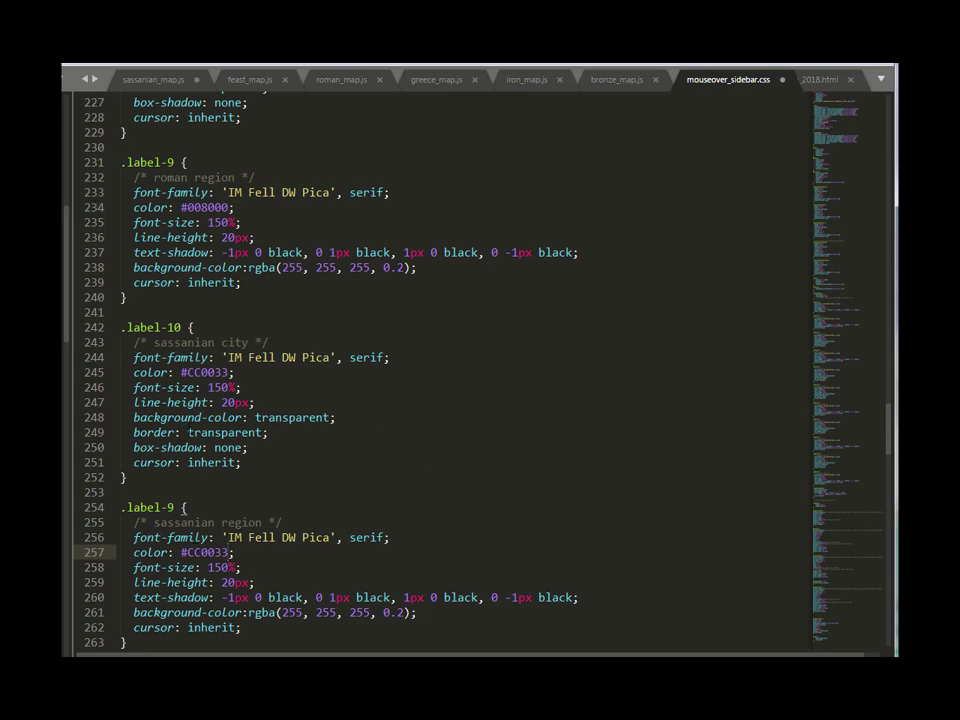
{"action": "left_click", "coordinate": [172, 507]}
{"action": "key", "text": "BackSpace"}
{"action": "type", "text": "11"}
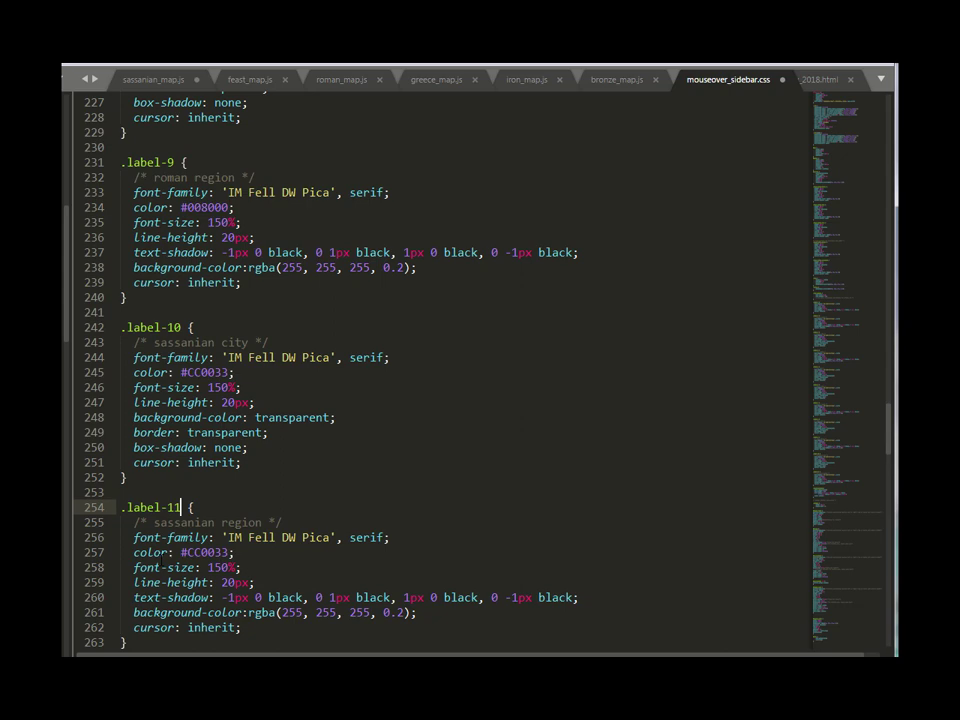
{"action": "left_click", "coordinate": [285, 492]}
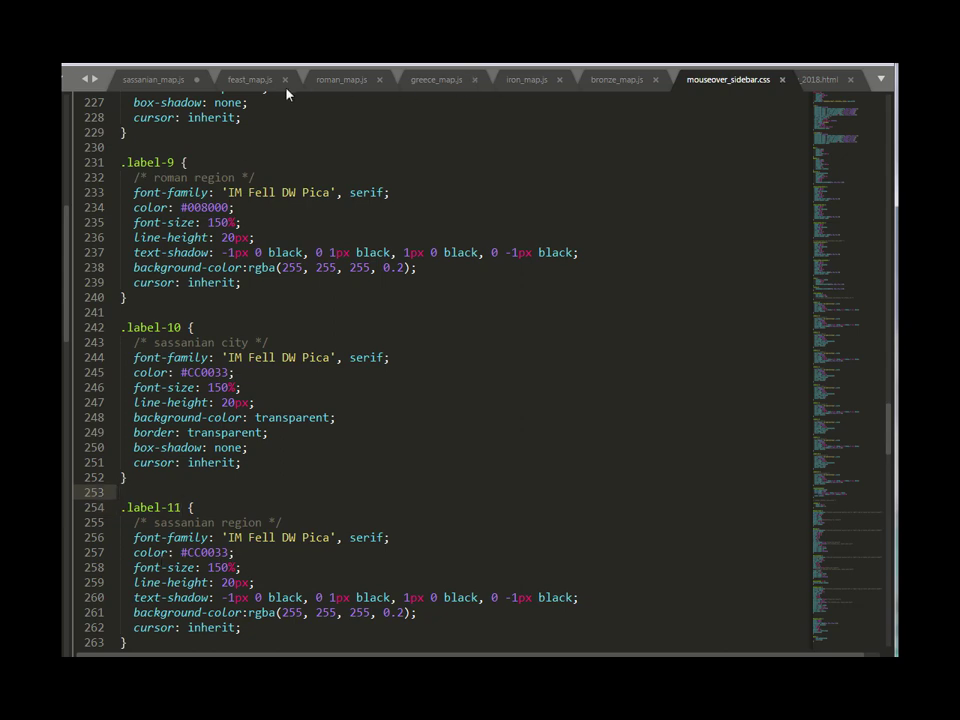
{"action": "left_click", "coordinate": [153, 79]}
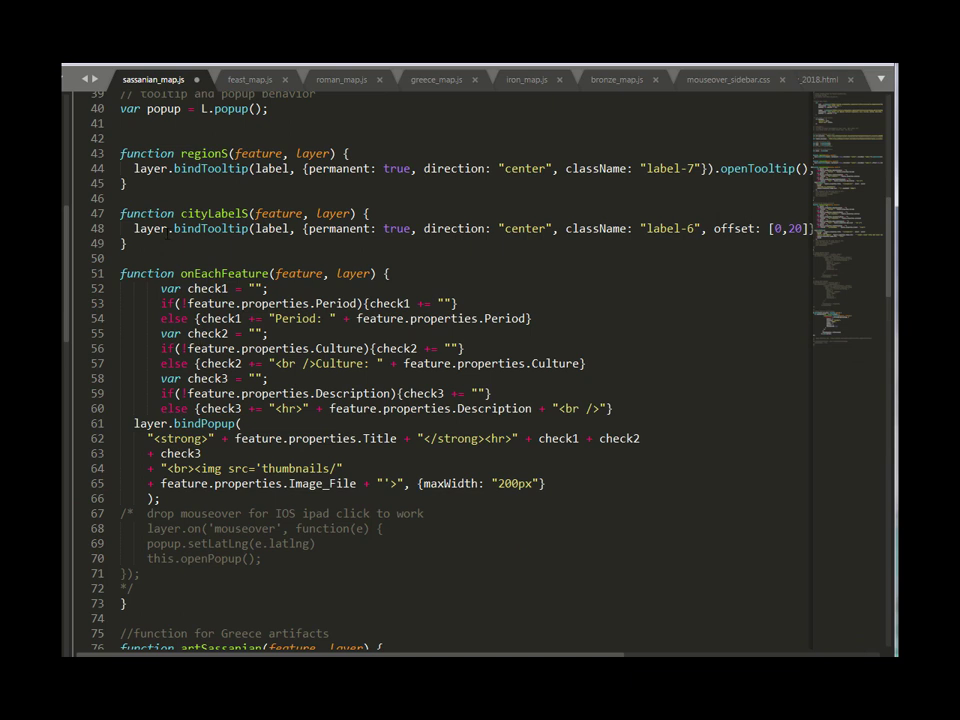
Step: Change the regionS tooltip className from label-7 to label-11 and save sassanian_map.js
{"action": "left_click", "coordinate": [691, 168]}
{"action": "key", "text": "BackSpace"}
{"action": "type", "text": "11"}
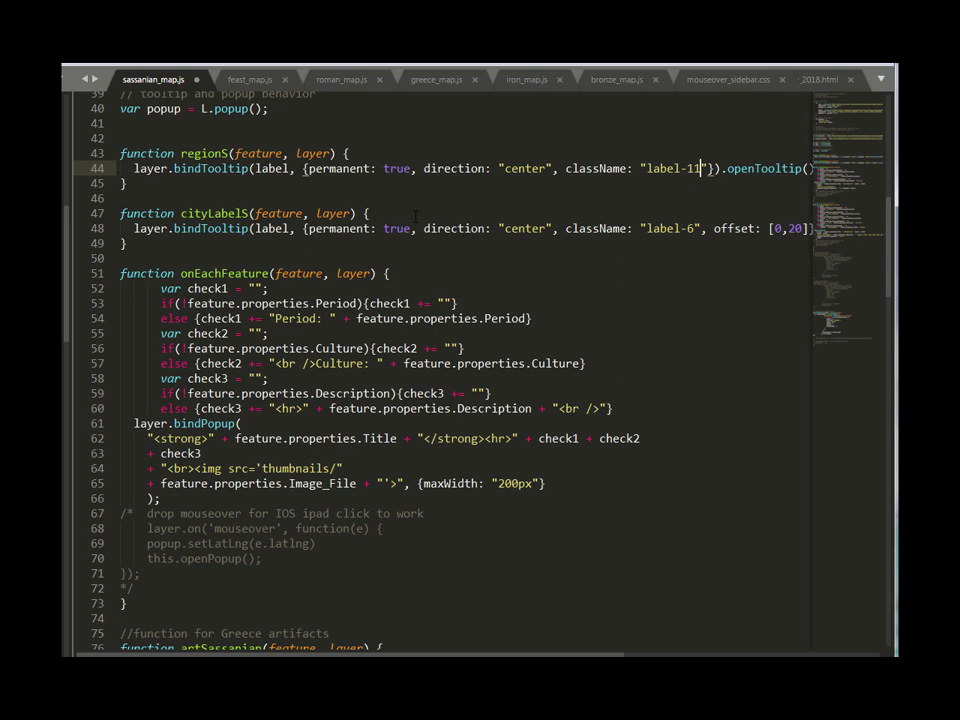
{"action": "left_click", "coordinate": [470, 217]}
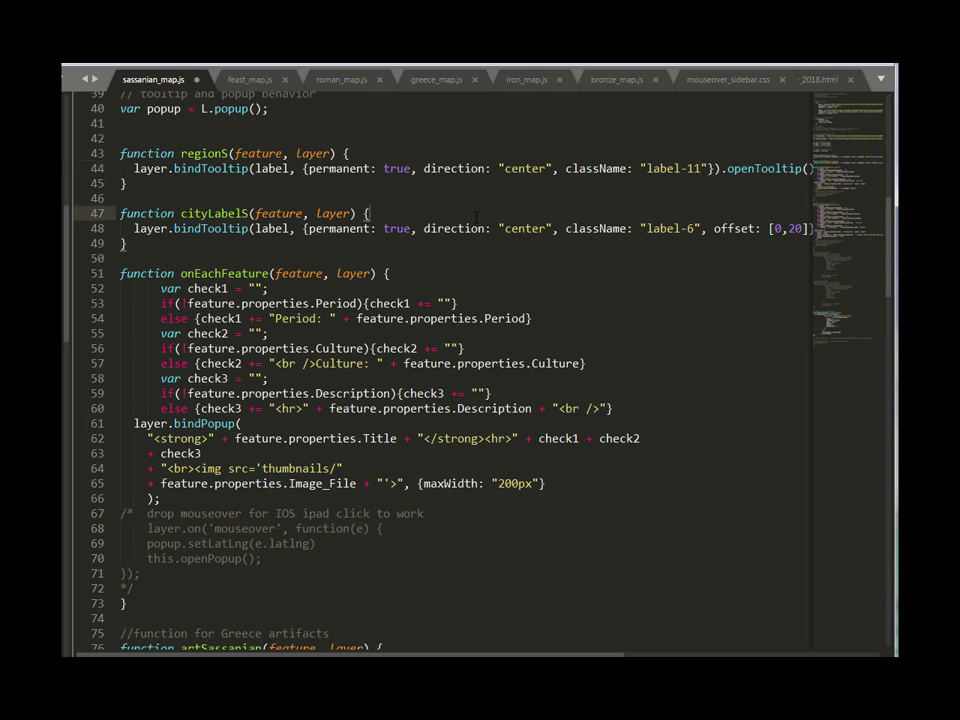
{"action": "key", "text": "ctrl+s"}
{"action": "left_click_drag", "start_coordinate": [888, 264], "coordinate": [889, 331]}
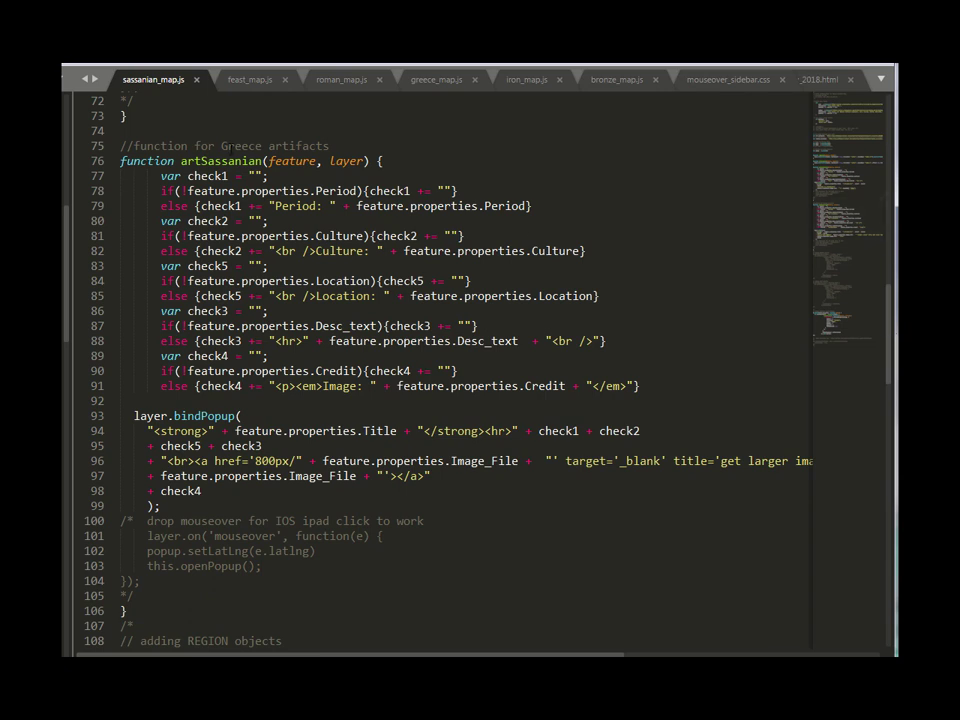
{"action": "left_click_drag", "start_coordinate": [893, 305], "coordinate": [895, 393]}
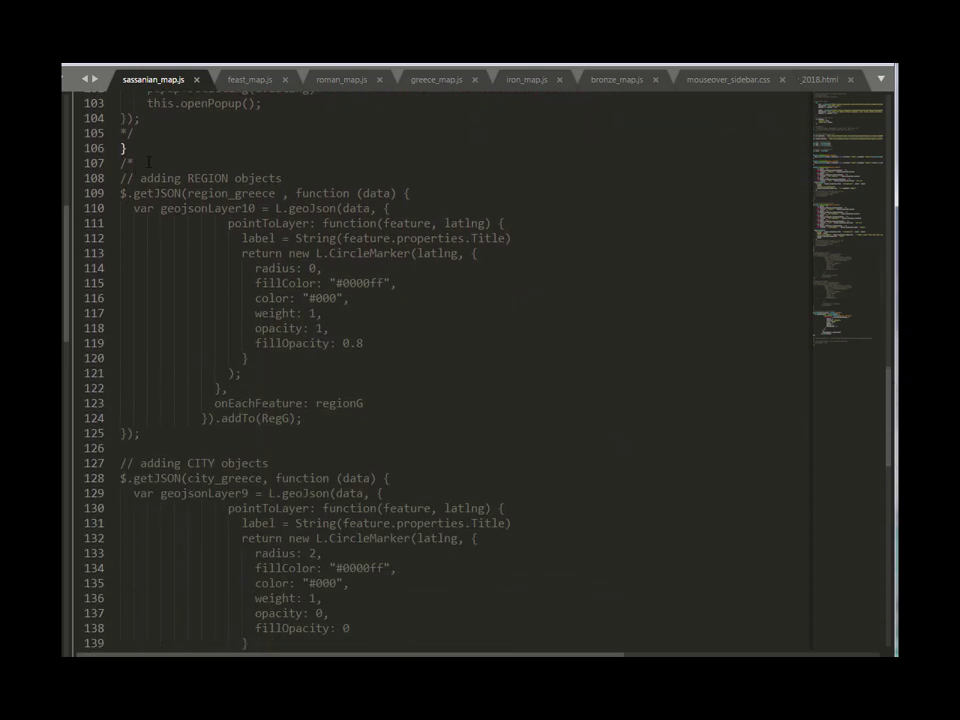
Step: Re-enable the REGION block by moving its /* comment opener to line 126
{"action": "left_click_drag", "start_coordinate": [133, 163], "coordinate": [116, 163]}
{"action": "key", "text": "BackSpace"}
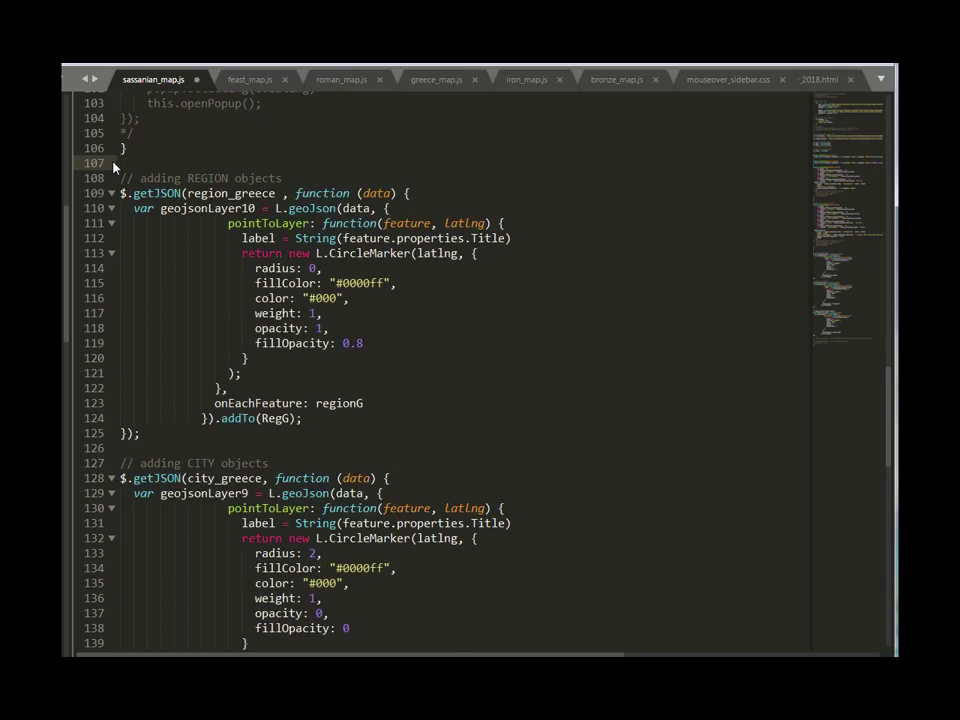
{"action": "left_click", "coordinate": [120, 448]}
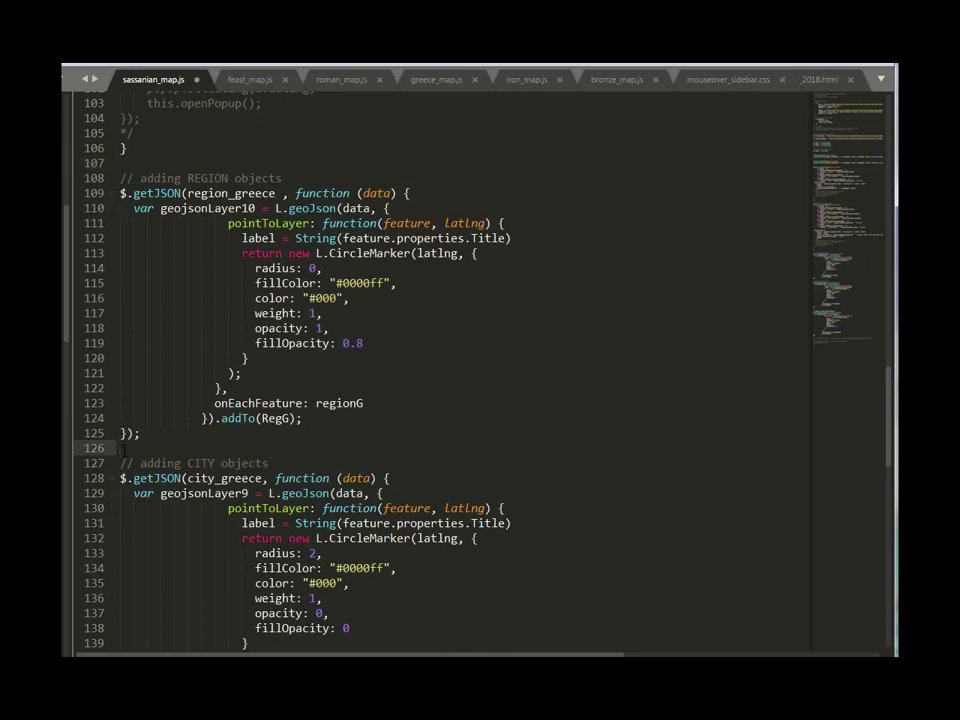
{"action": "type", "text": "/*"}
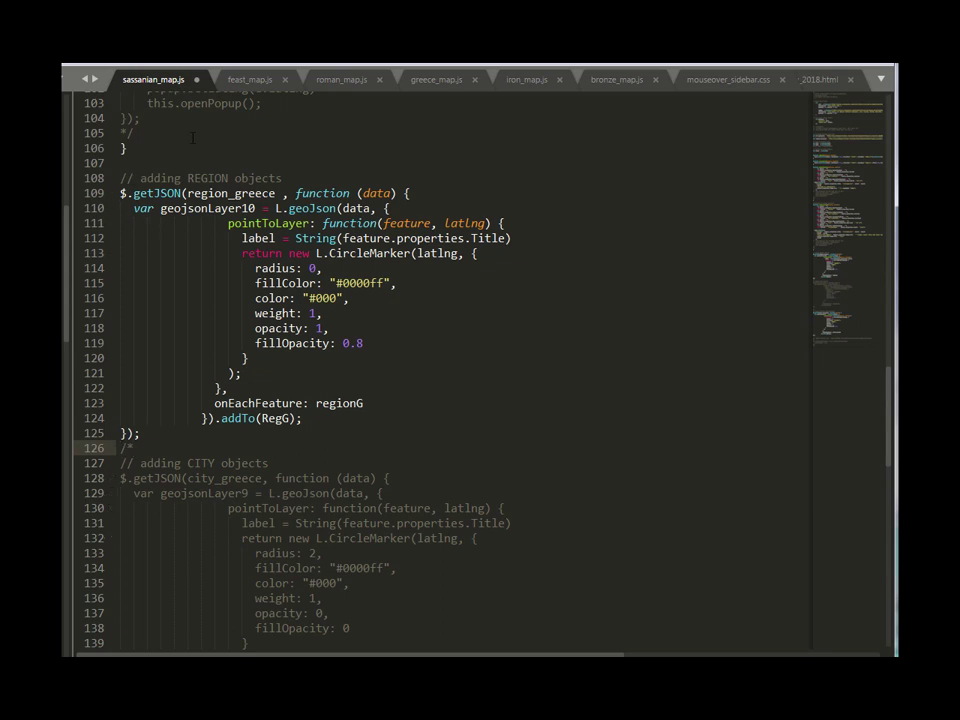
Step: Change the getJSON data source from region_greece to region_sassanian
{"action": "left_click", "coordinate": [276, 193]}
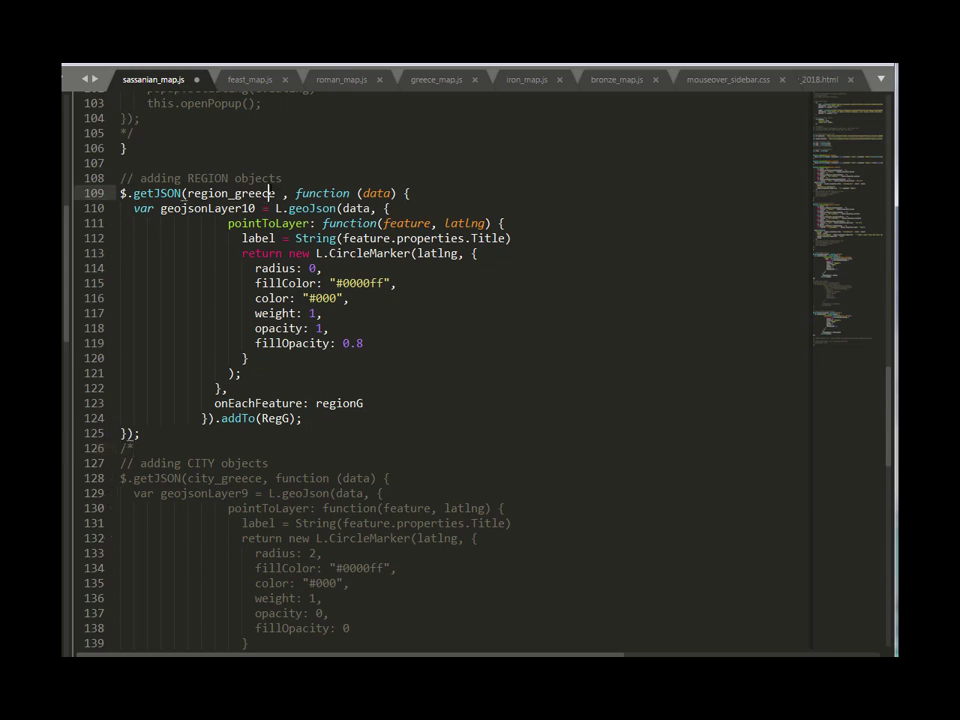
{"action": "key", "text": "BackSpace"}
{"action": "key", "text": "BackSpace"}
{"action": "key", "text": "BackSpace"}
{"action": "key", "text": "BackSpace"}
{"action": "key", "text": "BackSpace"}
{"action": "key", "text": "BackSpace"}
{"action": "type", "text": "sass"}
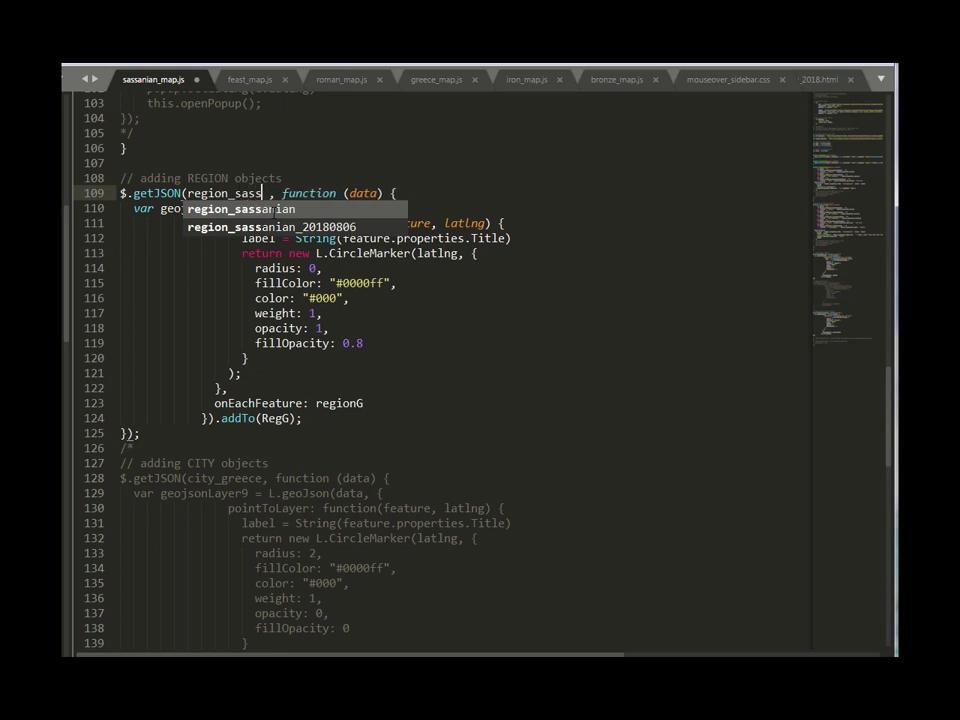
{"action": "key", "text": "Return"}
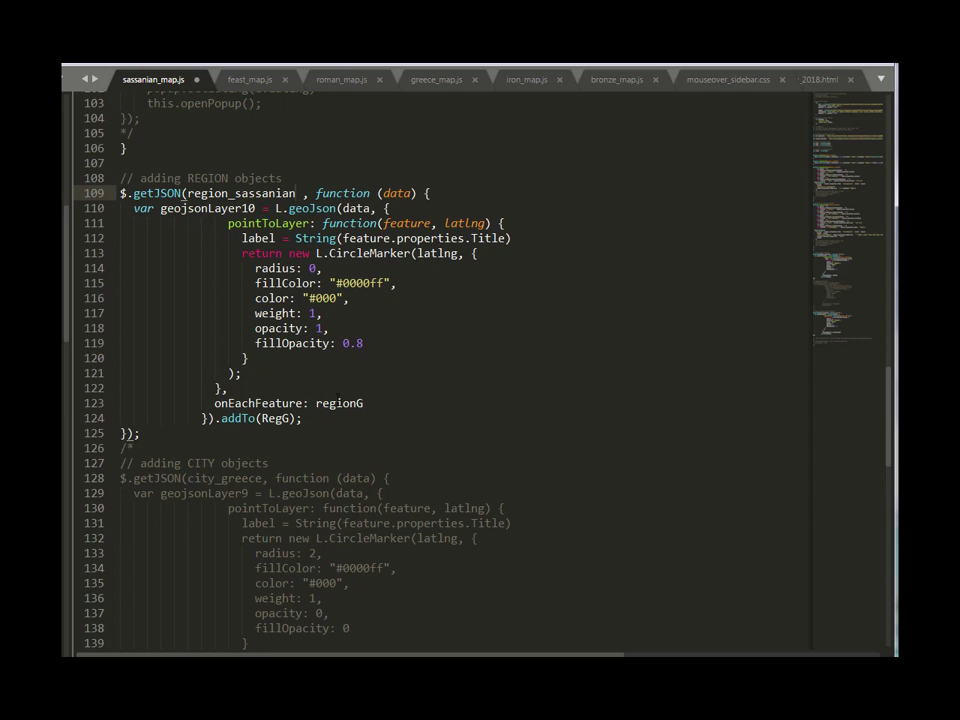
Step: Rename the regionG handler to regionS and the RegG layer group to RegS
{"action": "left_click", "coordinate": [364, 403]}
{"action": "key", "text": "BackSpace"}
{"action": "type", "text": "S"}
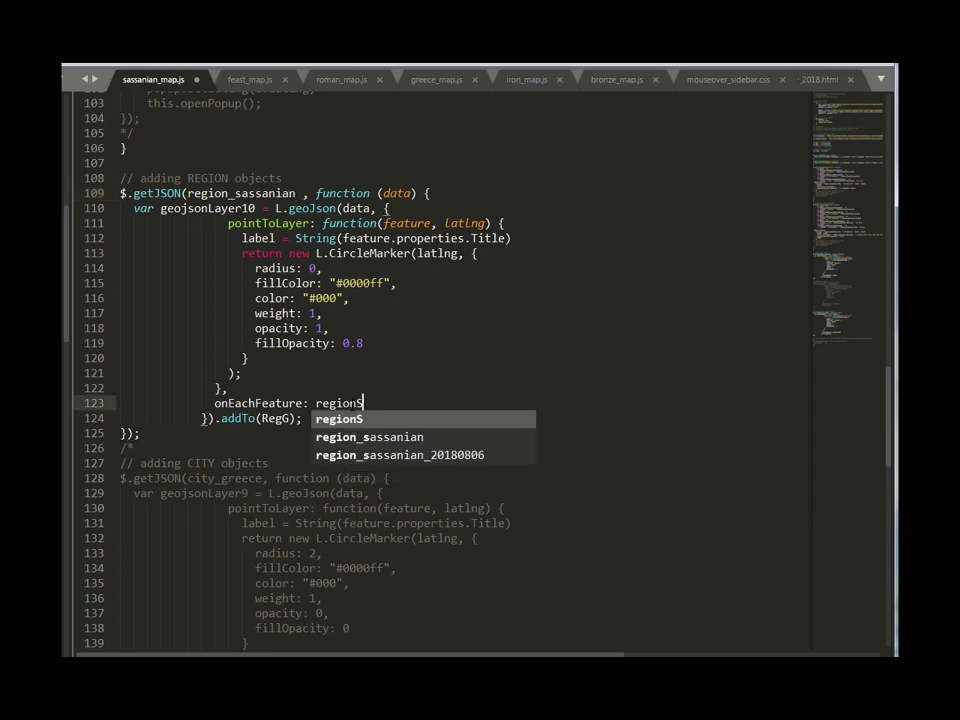
{"action": "key", "text": "Escape"}
{"action": "key", "text": "Down"}
{"action": "key", "text": "Left"}
{"action": "key", "text": "Left"}
{"action": "key", "text": "BackSpace"}
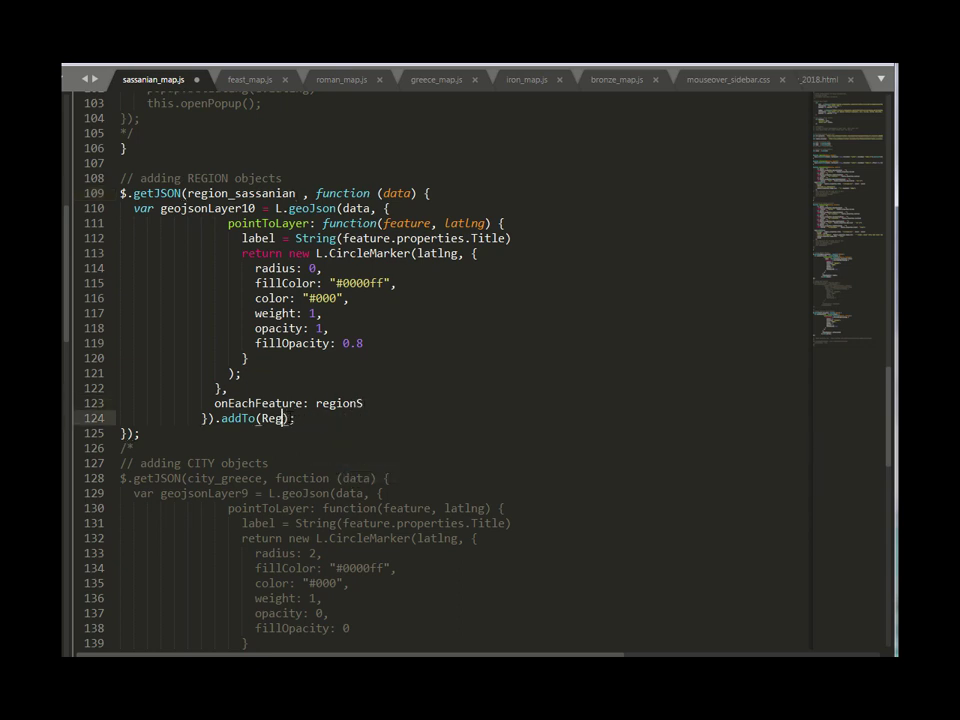
{"action": "type", "text": "S"}
{"action": "key", "text": "Escape"}
{"action": "key", "text": "Up"}
{"action": "key", "text": "Up"}
{"action": "key", "text": "Up"}
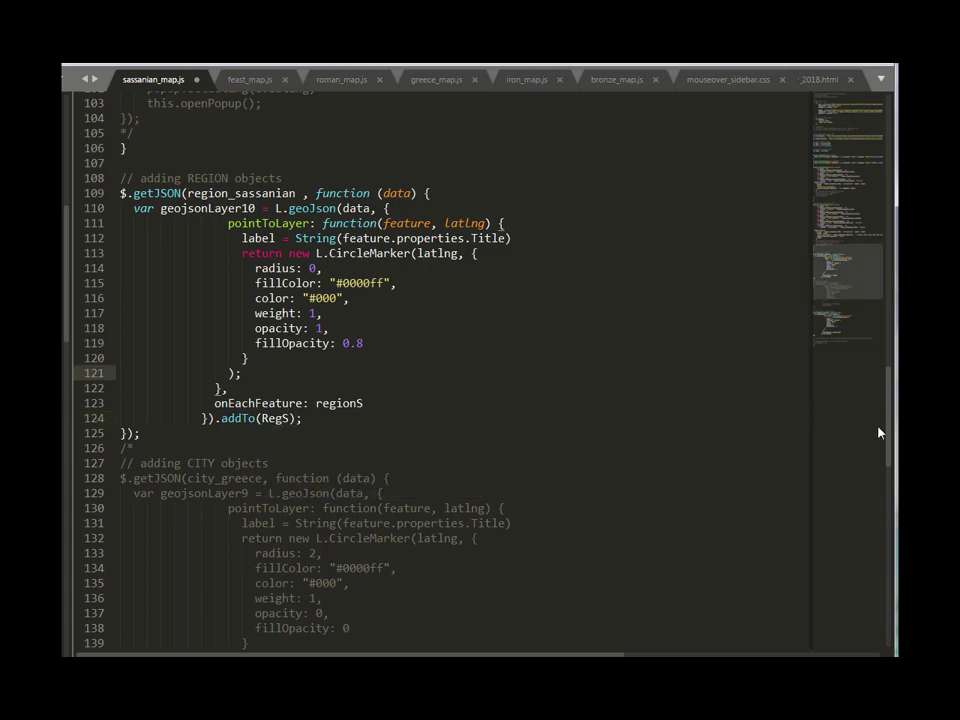
Step: Split the editor view to show iron.html beside sassanian_map.js
{"action": "left_click_drag", "start_coordinate": [878, 432], "coordinate": [876, 186]}
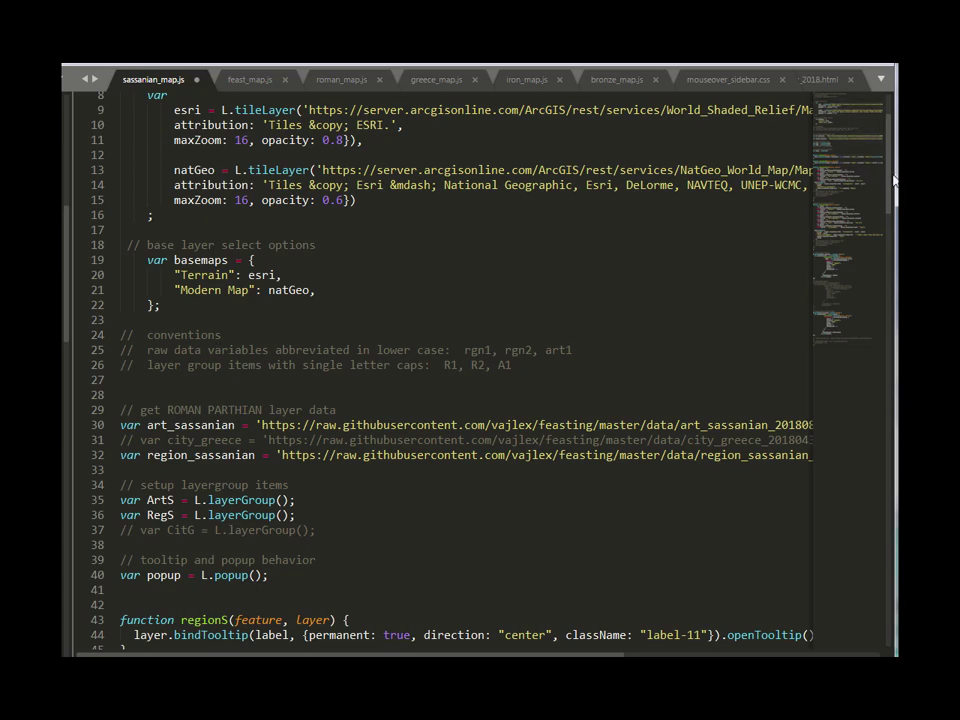
{"action": "left_click_drag", "start_coordinate": [889, 188], "coordinate": [888, 552]}
{"action": "scroll", "coordinate": [480, 360], "scroll_direction": "up", "scroll_amount": 2}
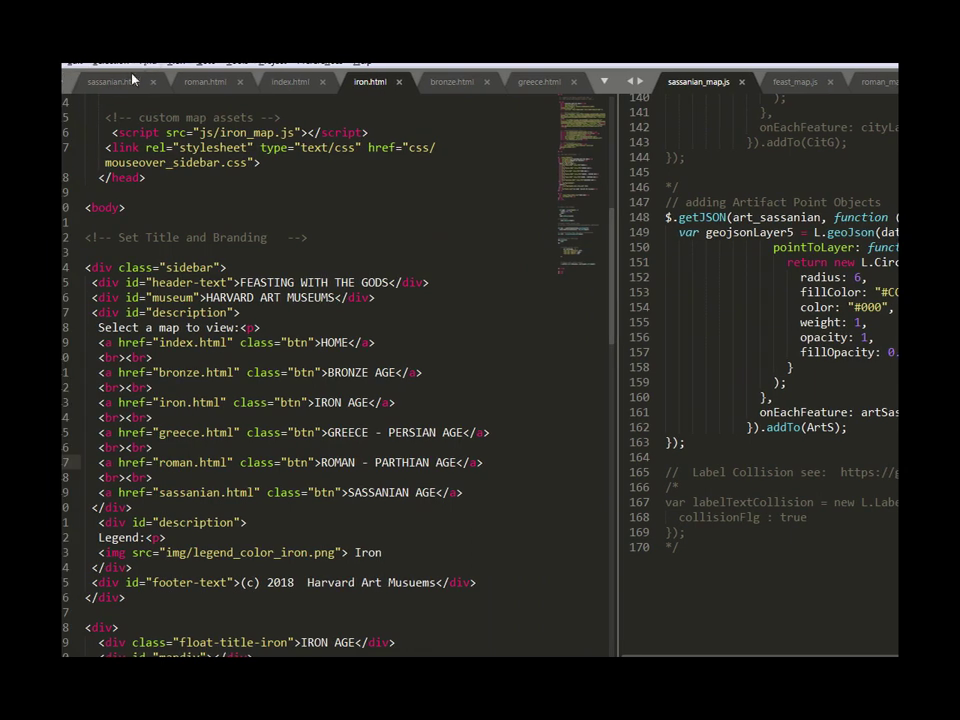
Step: In sassanian.html, remove the // to uncomment the Regions overlay line
{"action": "left_click", "coordinate": [100, 80]}
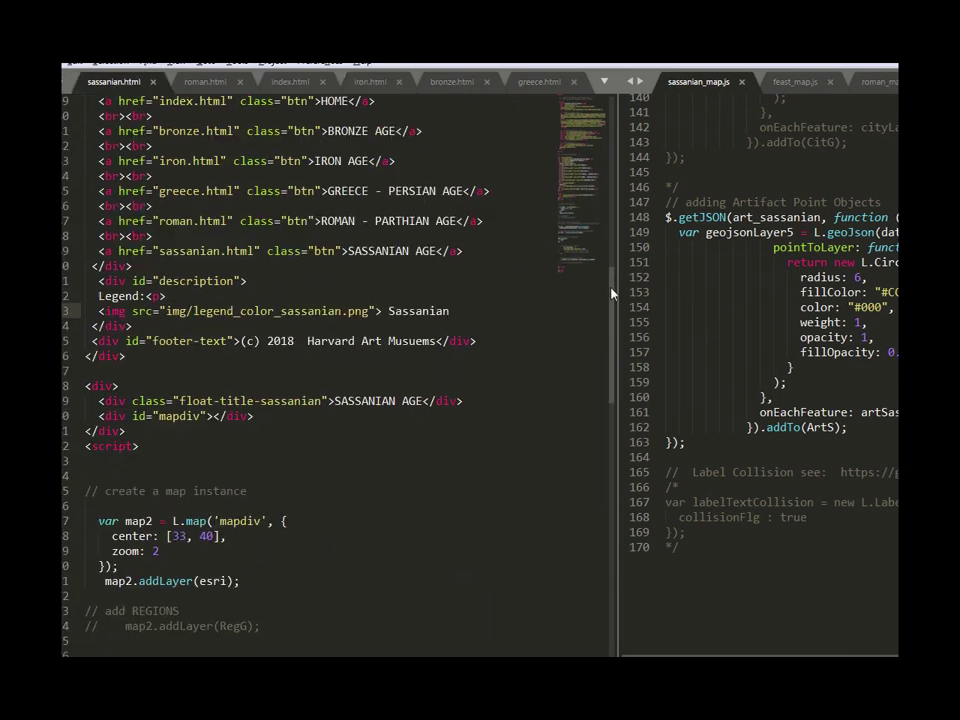
{"action": "left_click_drag", "start_coordinate": [612, 292], "coordinate": [617, 428]}
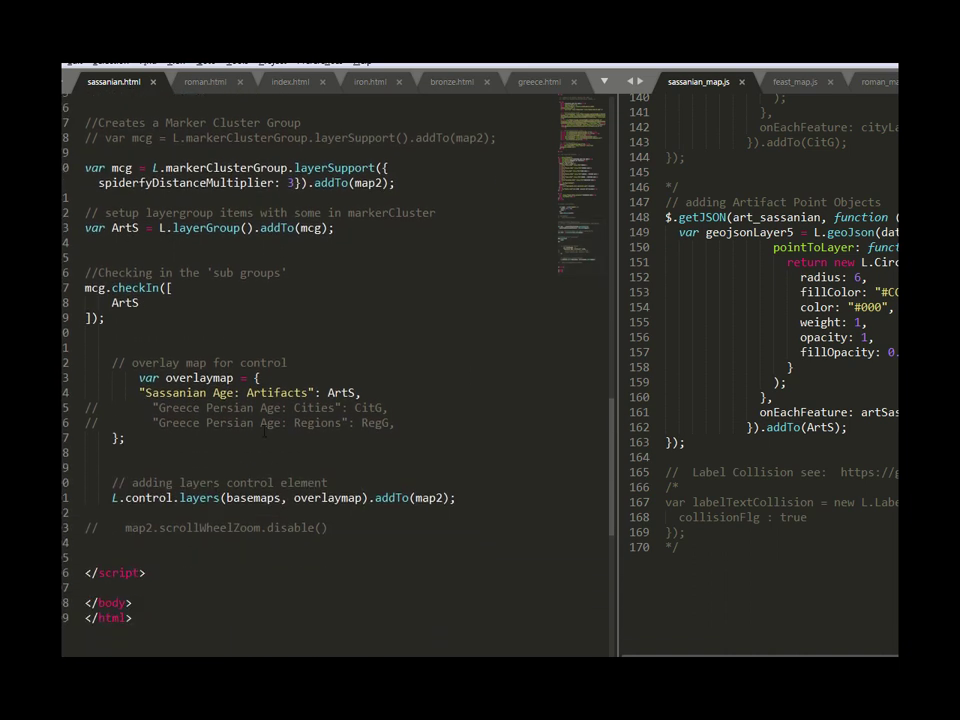
{"action": "left_click", "coordinate": [105, 422]}
{"action": "key", "text": "BackSpace"}
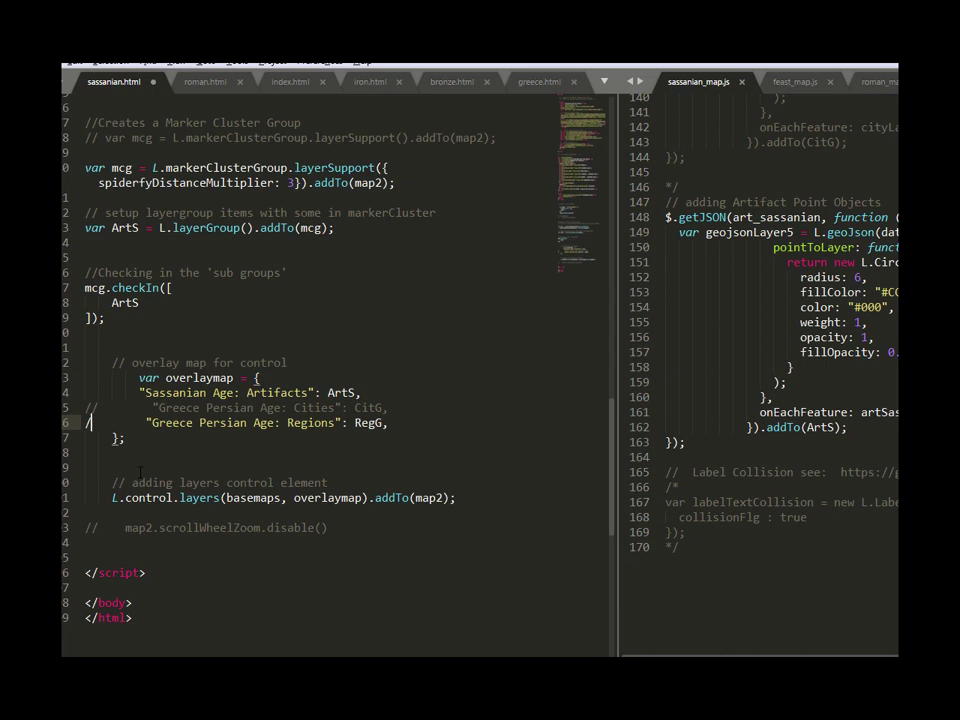
{"action": "key", "text": "BackSpace"}
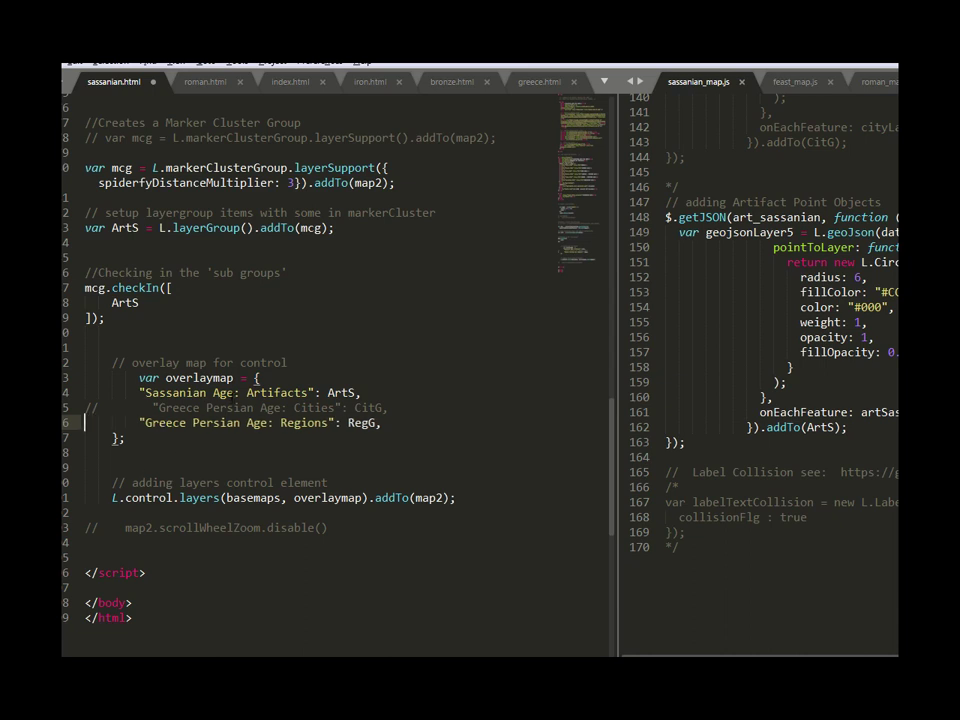
Step: Relabel the overlay 'Sassanian Age: Regions' and point it to the RegS layer group
{"action": "left_click_drag", "start_coordinate": [206, 392], "coordinate": [145, 394]}
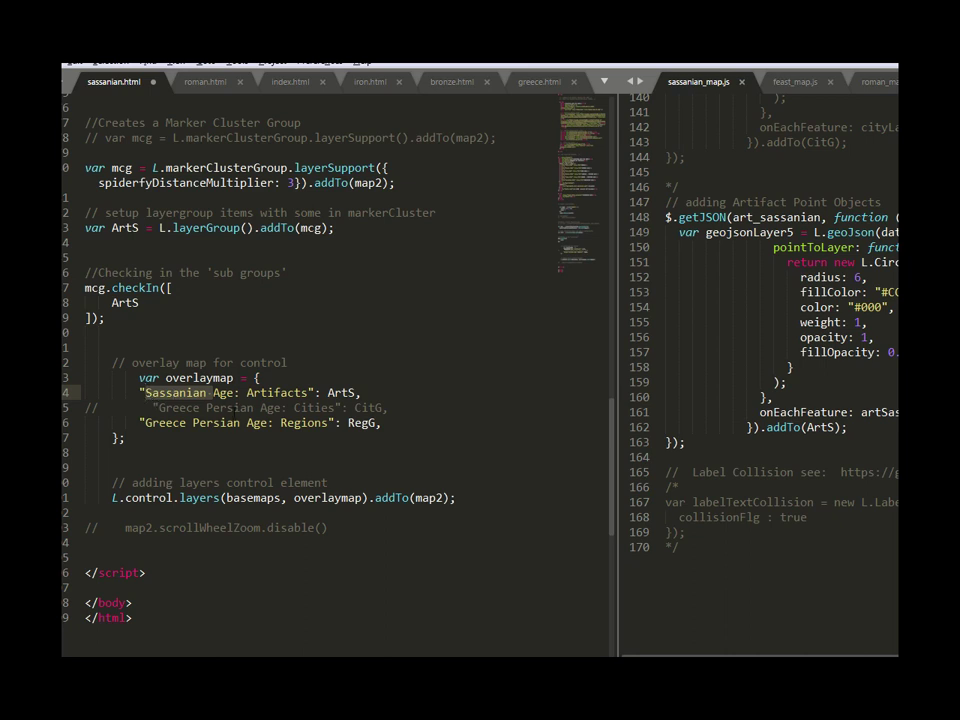
{"action": "left_click", "coordinate": [220, 422]}
{"action": "left_click_drag", "start_coordinate": [220, 422], "coordinate": [147, 430]}
{"action": "key", "text": "ctrl+Right"}
{"action": "key", "text": "ctrl+Right"}
{"action": "key", "text": "ctrl+Right"}
{"action": "key", "text": "ctrl+Right"}
{"action": "key", "text": "ctrl+Right"}
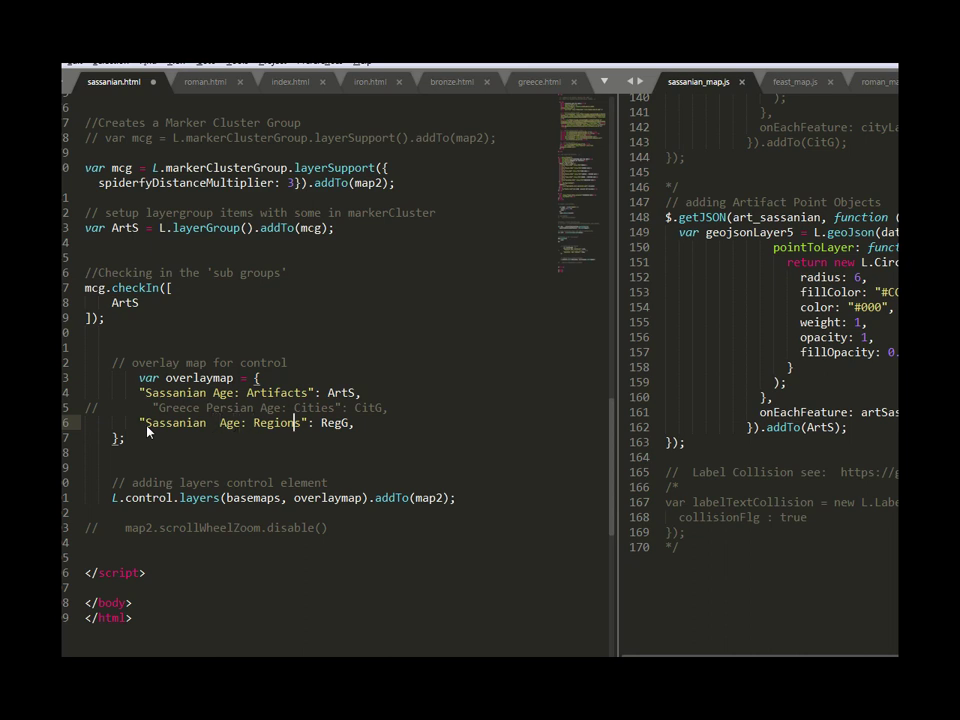
{"action": "key", "text": "BackSpace"}
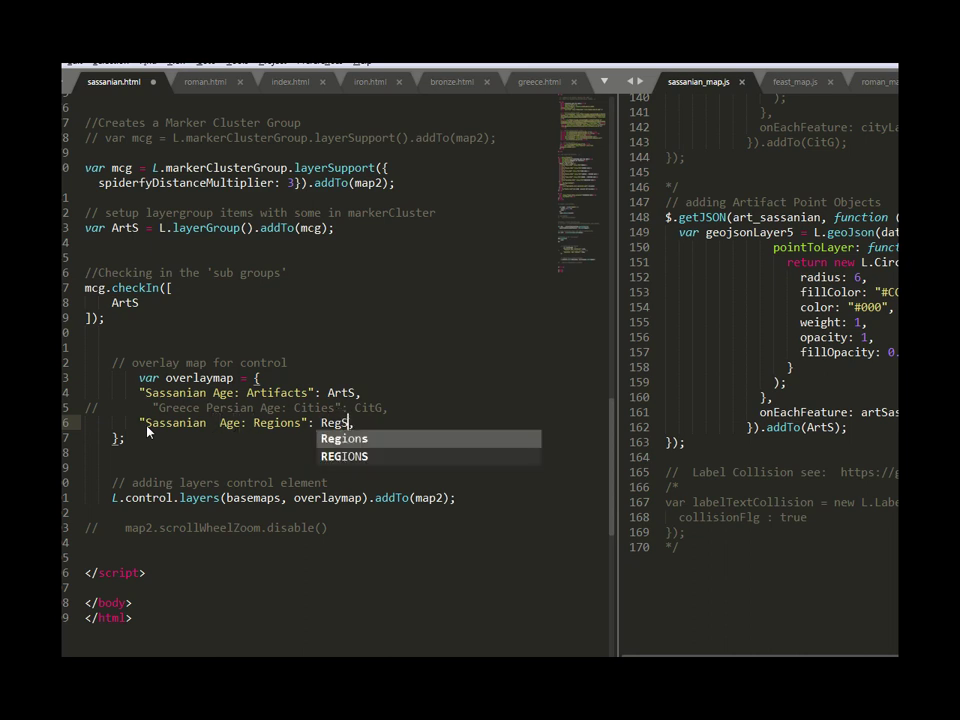
{"action": "type", "text": "S"}
{"action": "left_click", "coordinate": [170, 290]}
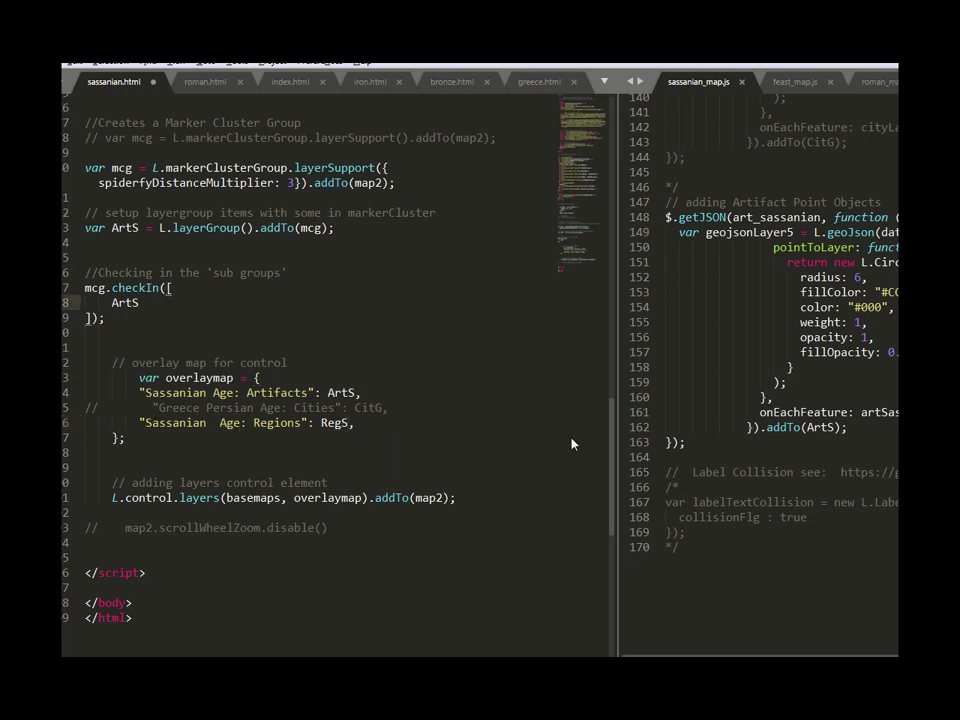
{"action": "scroll", "coordinate": [610, 470], "scroll_direction": "up", "scroll_amount": 5}
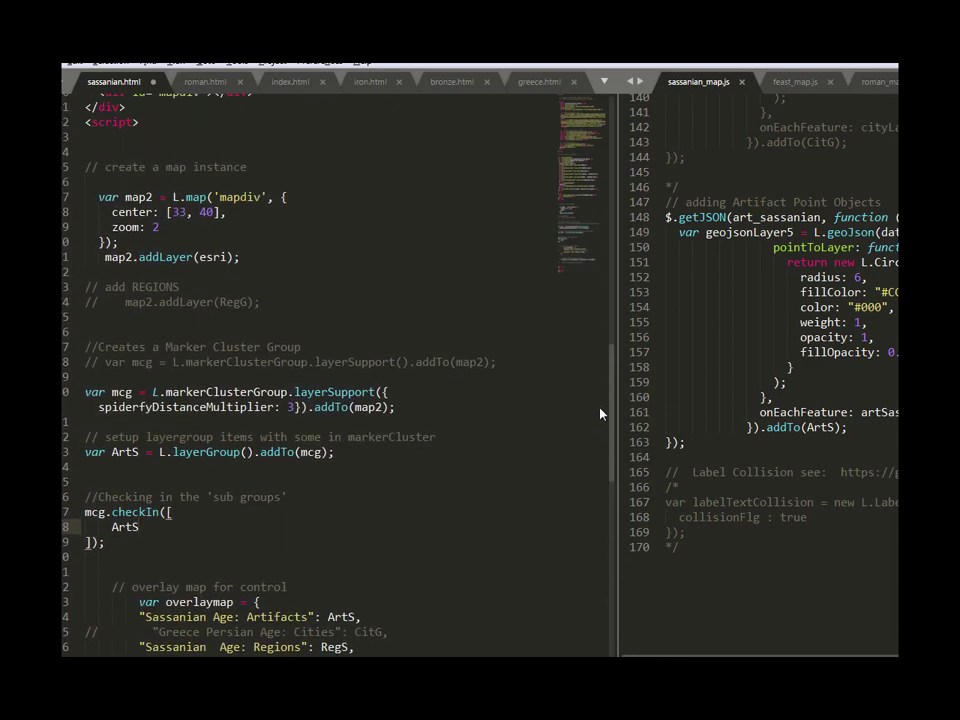
{"action": "scroll", "coordinate": [600, 413], "scroll_direction": "up", "scroll_amount": 10}
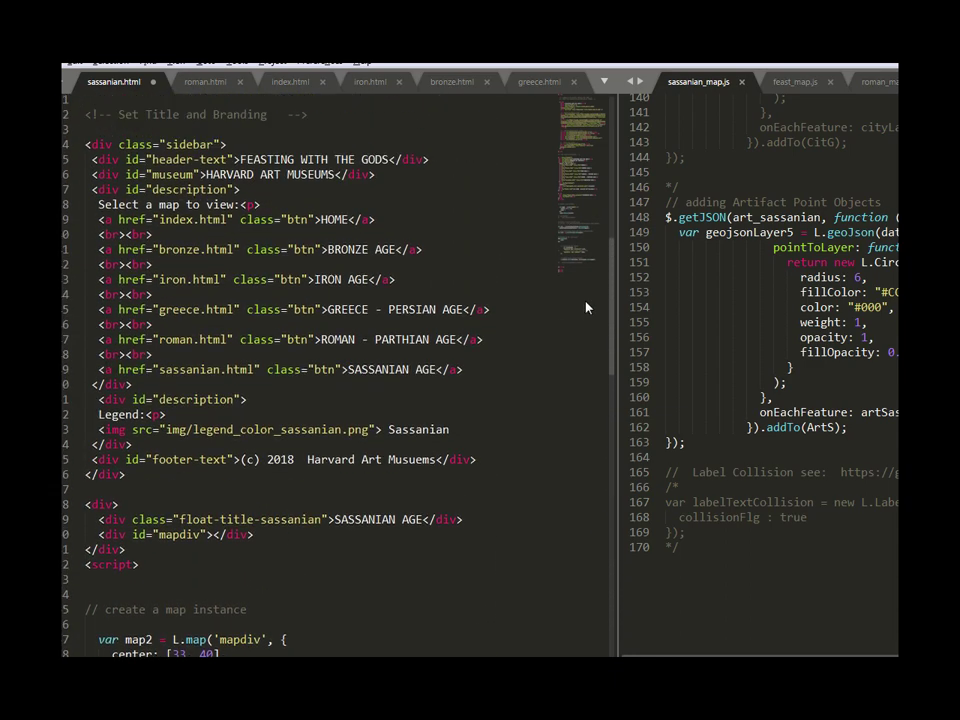
{"action": "scroll", "coordinate": [580, 260], "scroll_direction": "up", "scroll_amount": 6}
{"action": "left_click", "coordinate": [373, 325]}
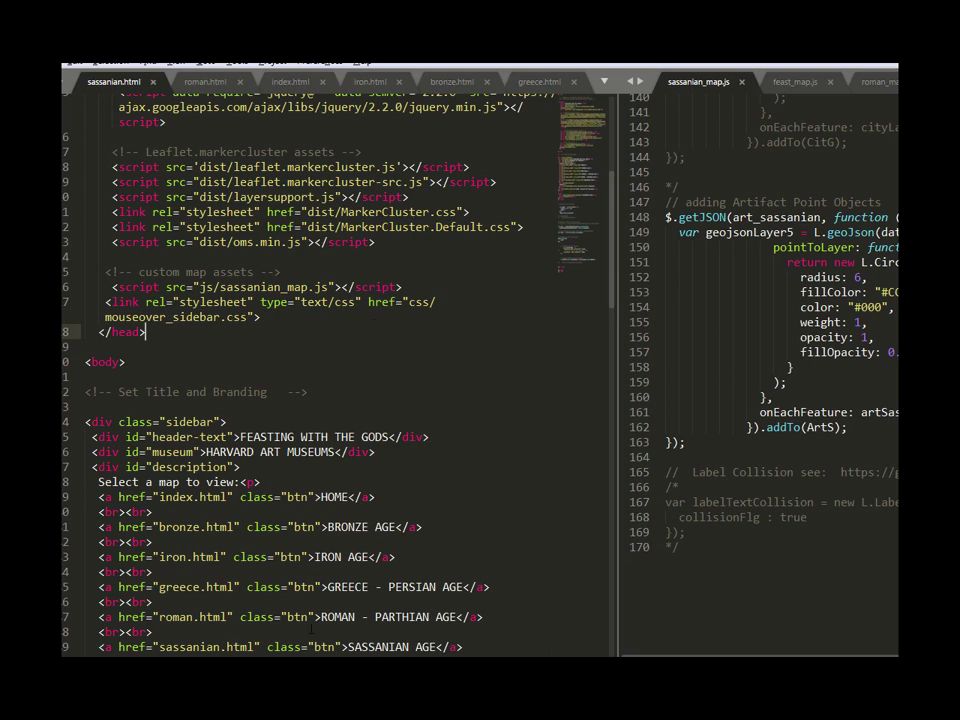
Step: Reload the Sassanian map in Opera and switch on the Sassanian Age: Regions overlay
{"action": "key", "text": "alt+Tab"}
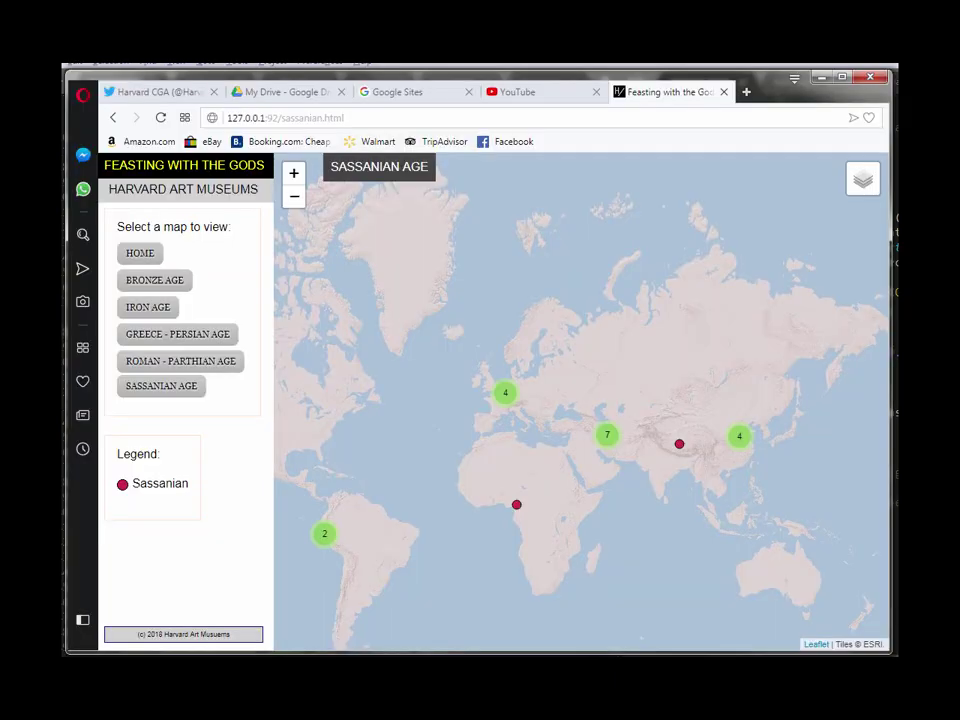
{"action": "left_click", "coordinate": [193, 395]}
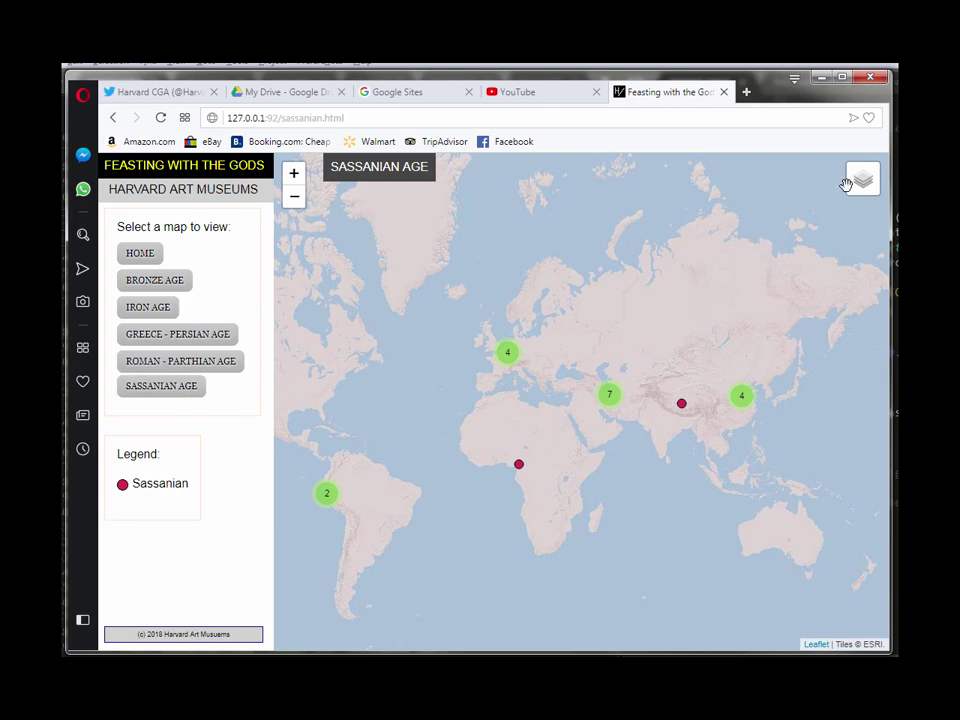
{"action": "mouse_move", "coordinate": [855, 189]}
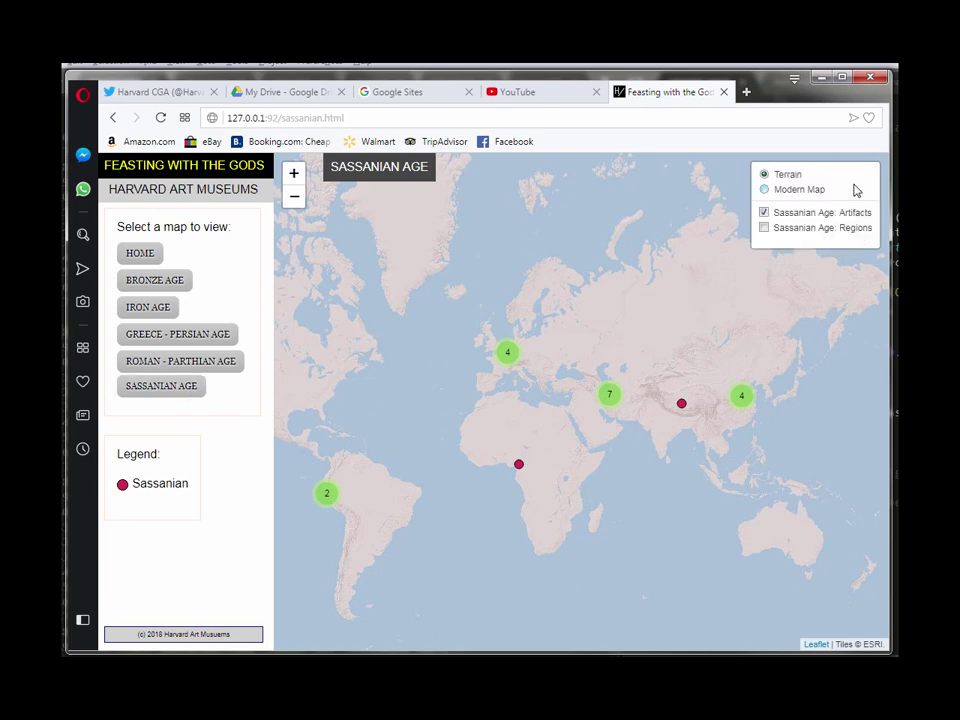
{"action": "left_click", "coordinate": [764, 229]}
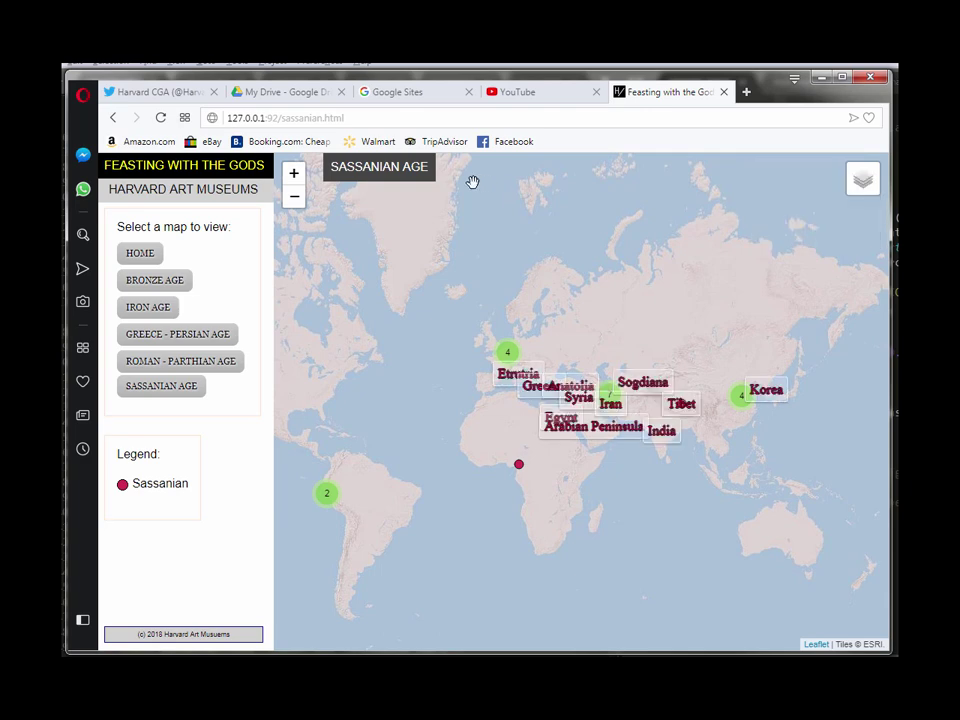
Step: Zoom in two levels around Iran to frame the red region labels
{"action": "left_click_drag", "start_coordinate": [467, 387], "coordinate": [377, 336]}
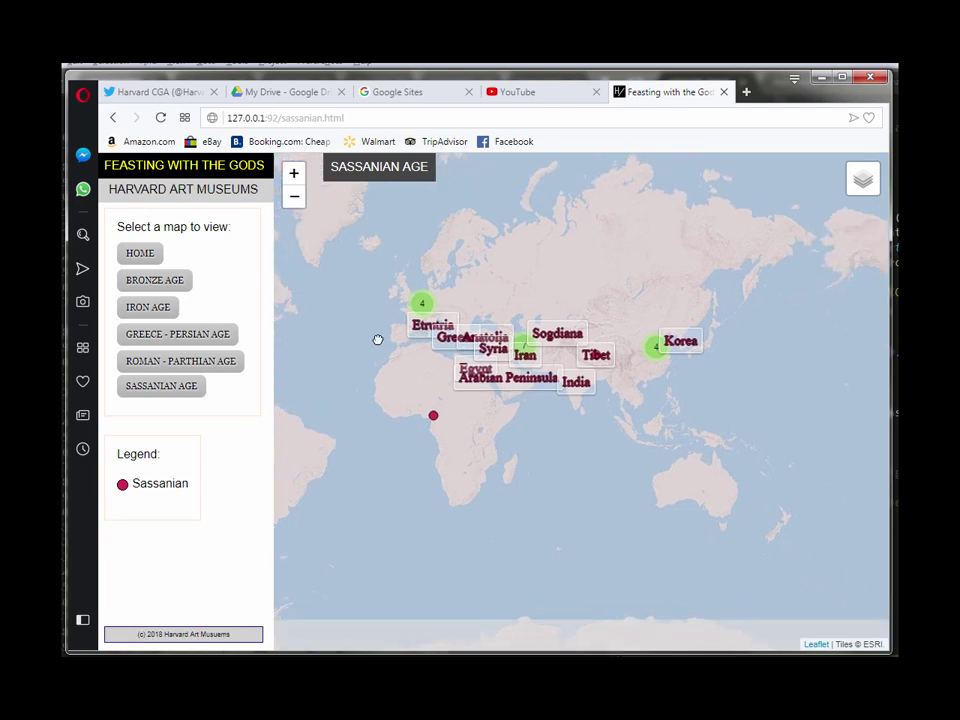
{"action": "left_click", "coordinate": [293, 174]}
{"action": "left_click_drag", "start_coordinate": [456, 394], "coordinate": [566, 489]}
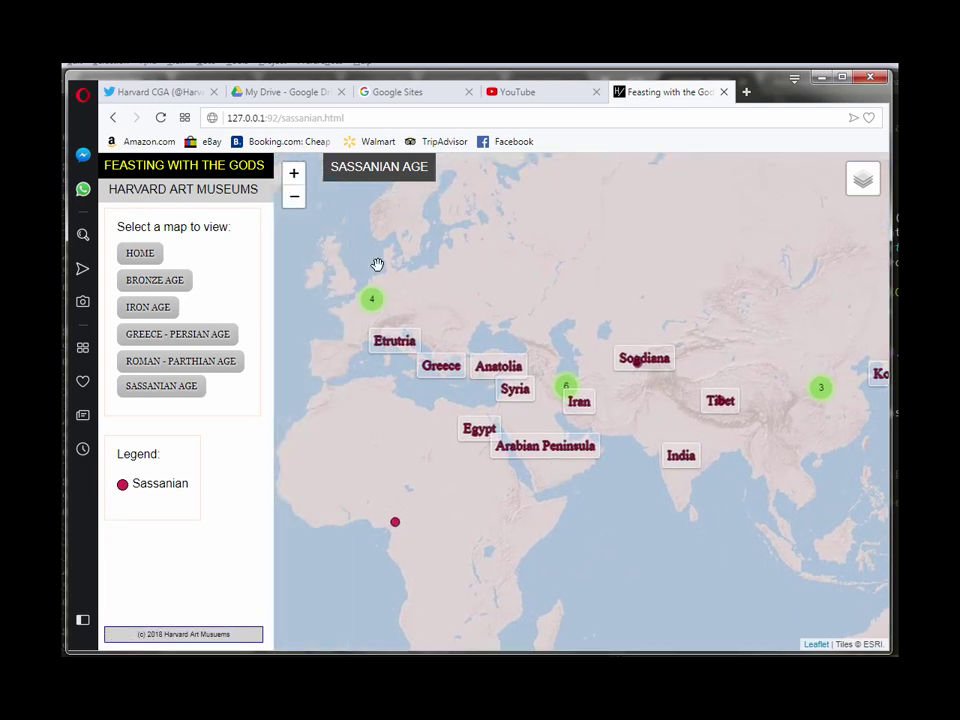
{"action": "left_click", "coordinate": [293, 174]}
{"action": "left_click_drag", "start_coordinate": [514, 446], "coordinate": [562, 463]}
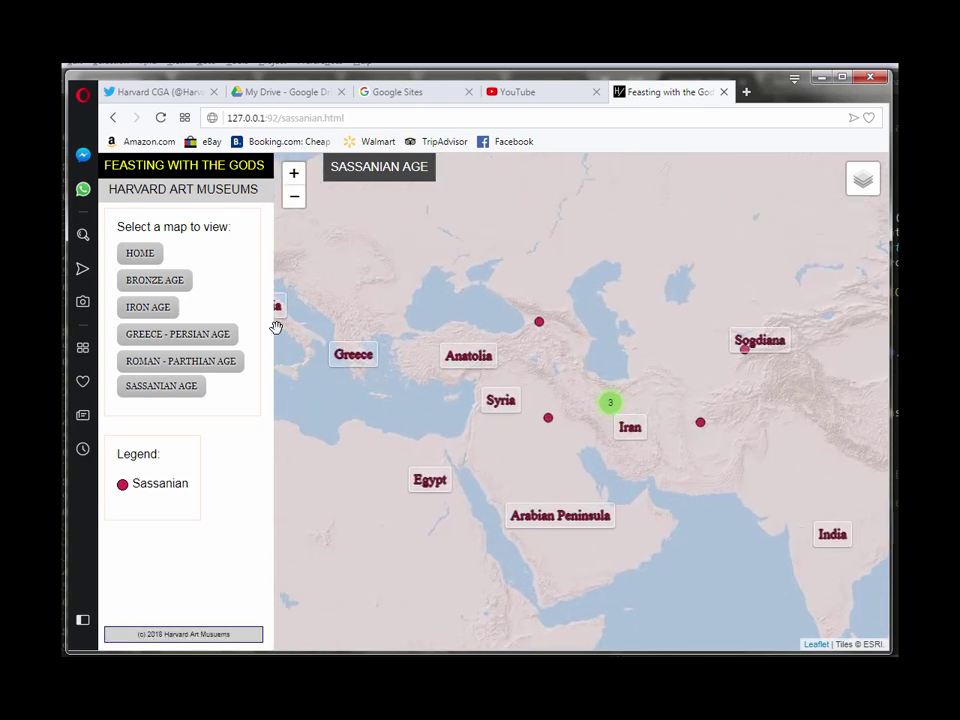
{"action": "left_click_drag", "start_coordinate": [445, 384], "coordinate": [522, 358]}
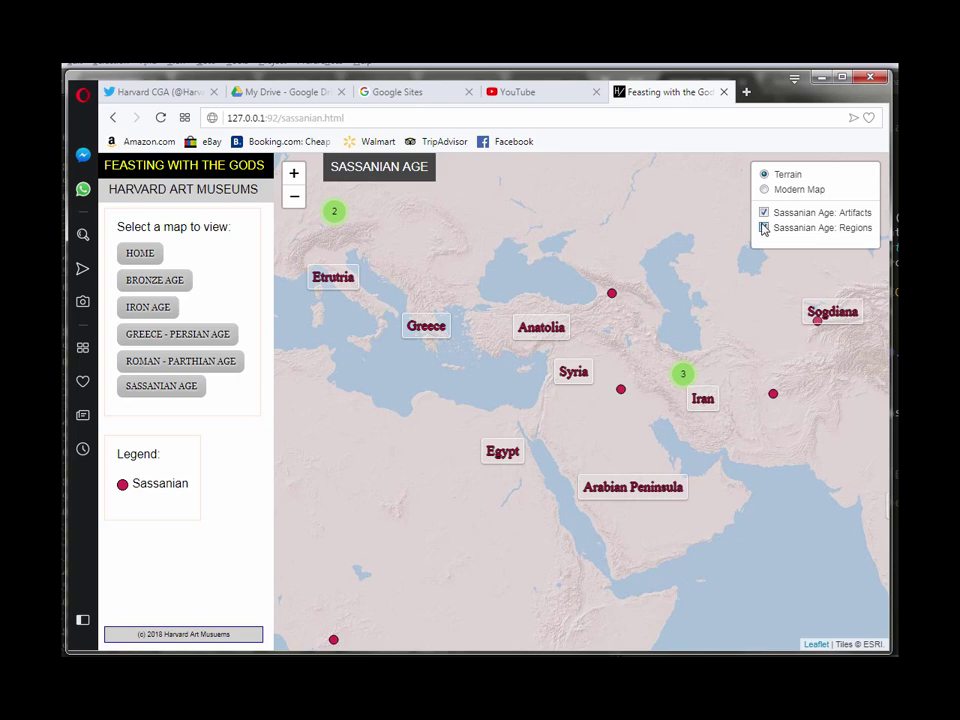
Step: Toggle the Sassanian Age: Regions overlay off and back on to compare
{"action": "left_click", "coordinate": [775, 226]}
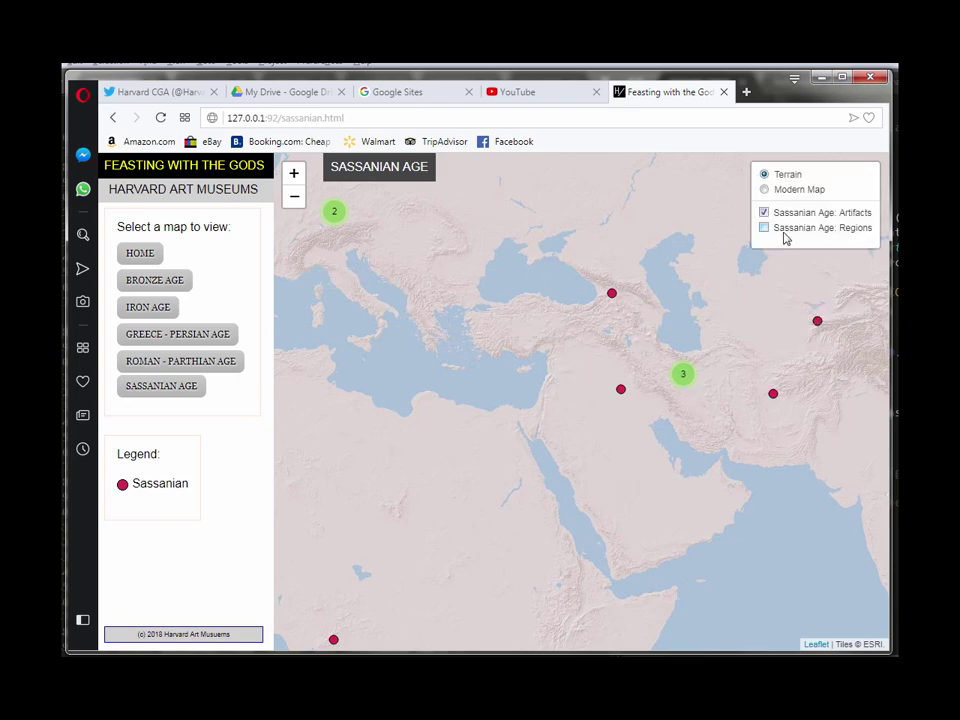
{"action": "left_click", "coordinate": [764, 228]}
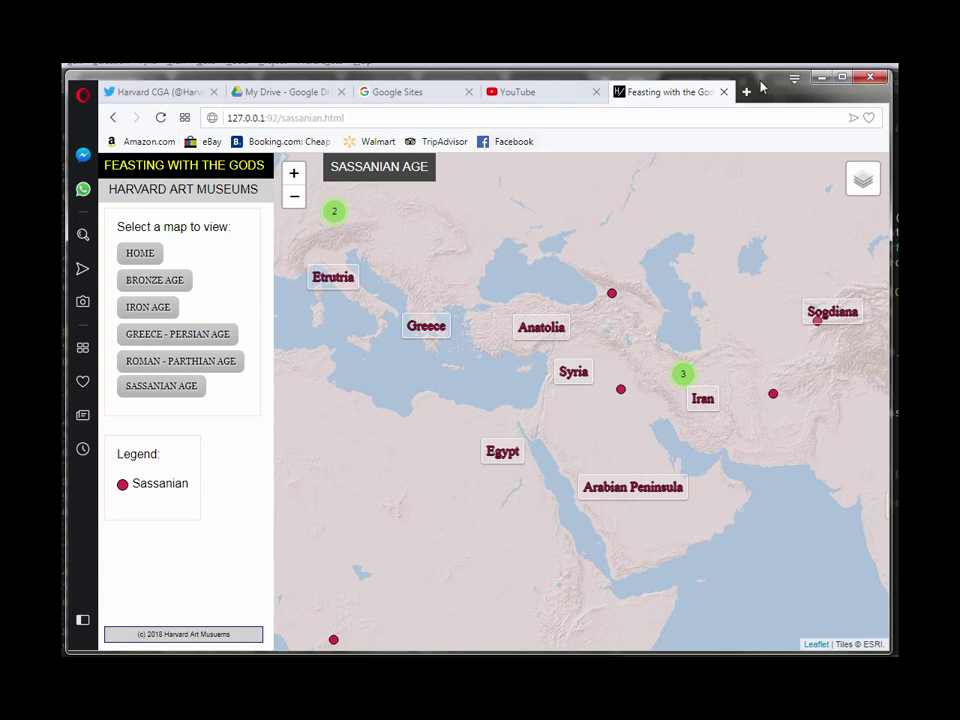
{"action": "left_click_drag", "start_coordinate": [760, 88], "coordinate": [750, 83]}
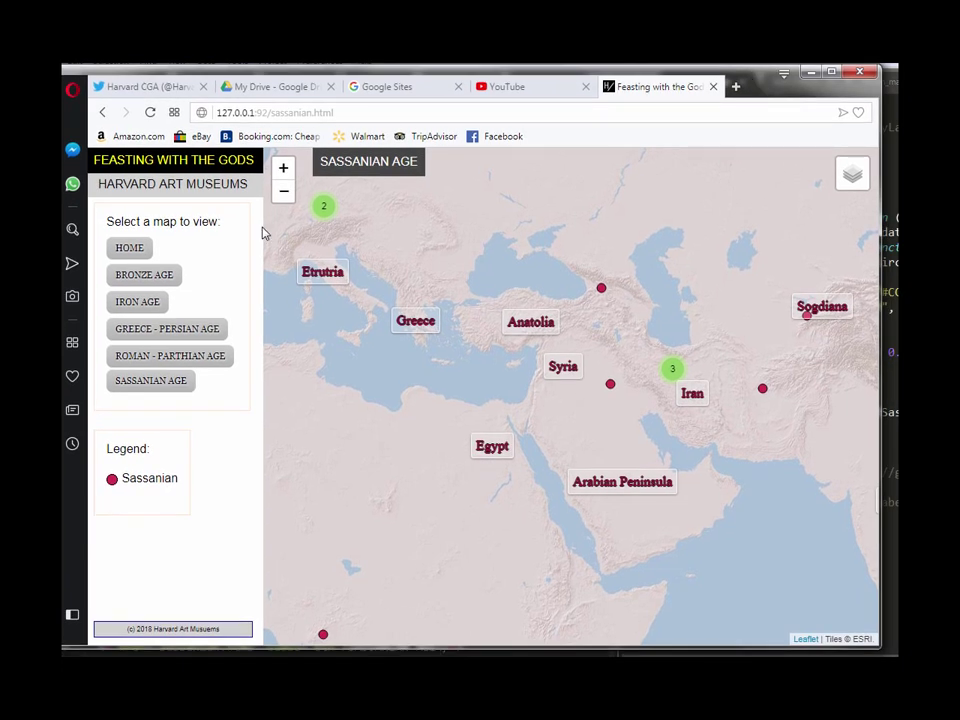